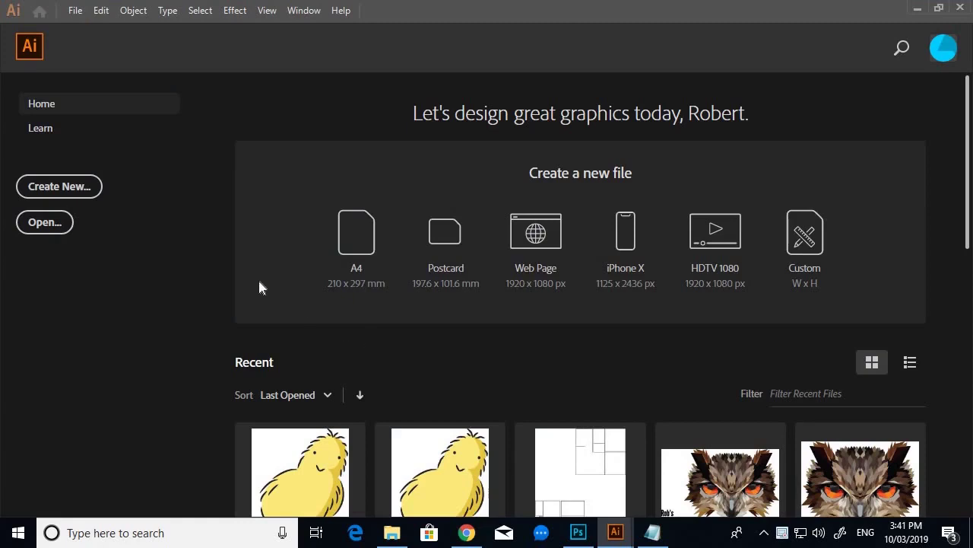
Create a new document and scale the placed chick sketch proportionally until it spans the artboard's full width
click(83, 194)
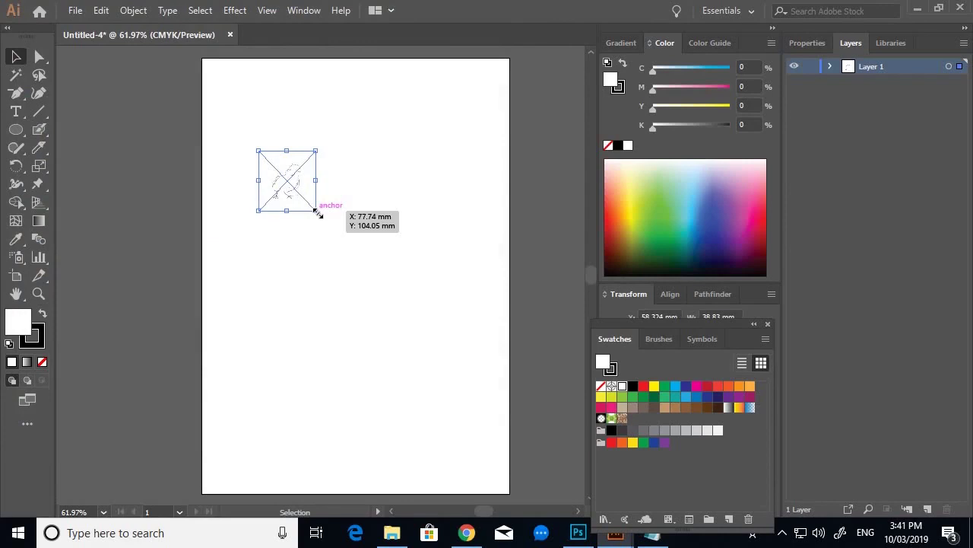
mouse_move(317, 213)
mouse_down()
mouse_move(337, 239)
mouse_move(496, 354)
mouse_move(508, 407)
mouse_up()
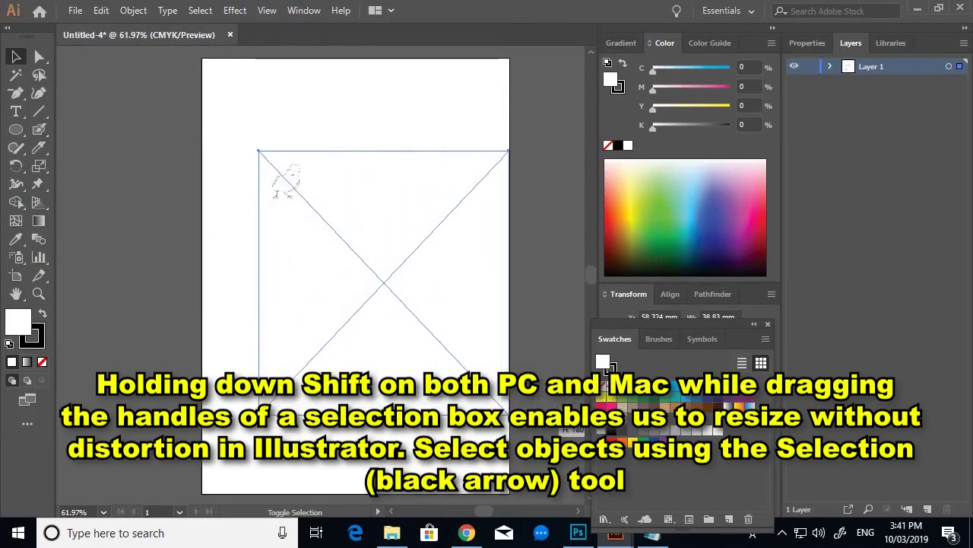
drag(257, 149, 164, 92)
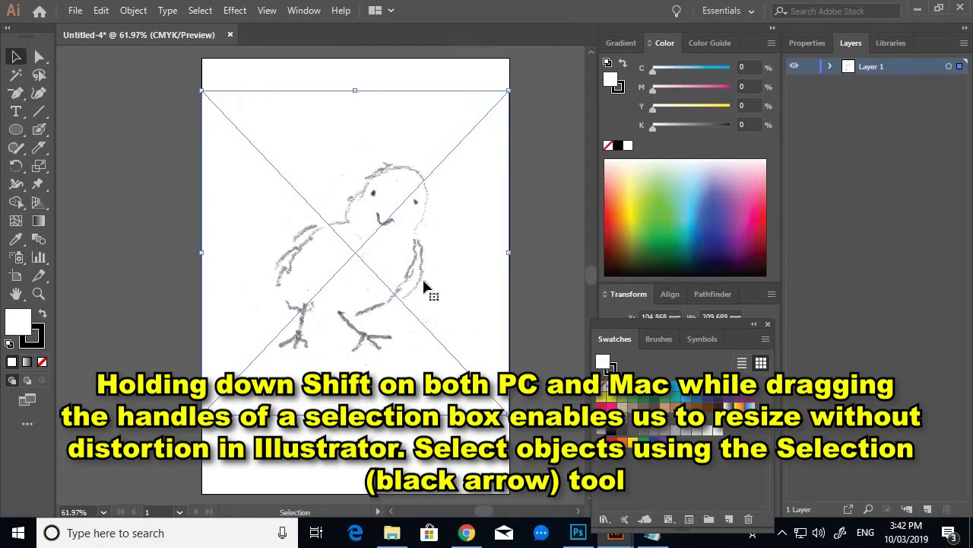
key(Return)
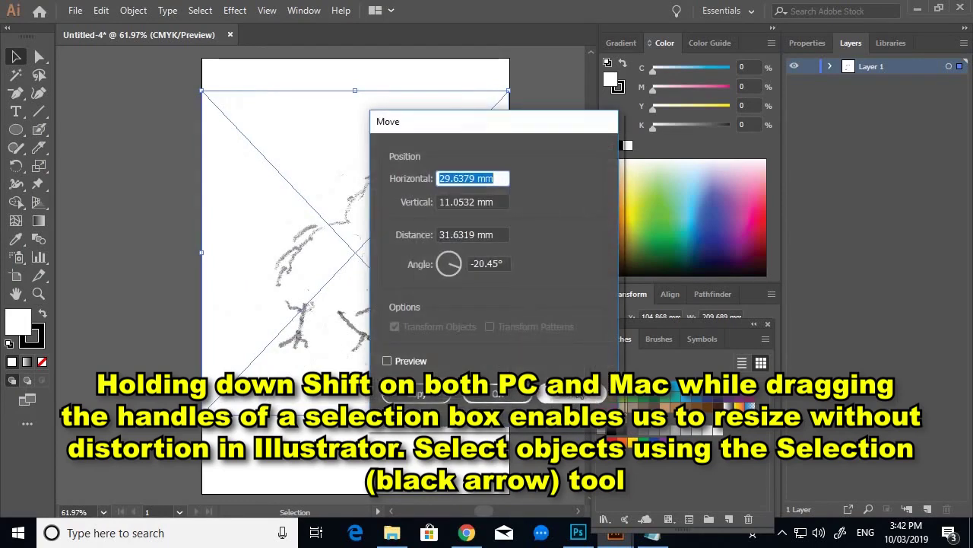
click(571, 394)
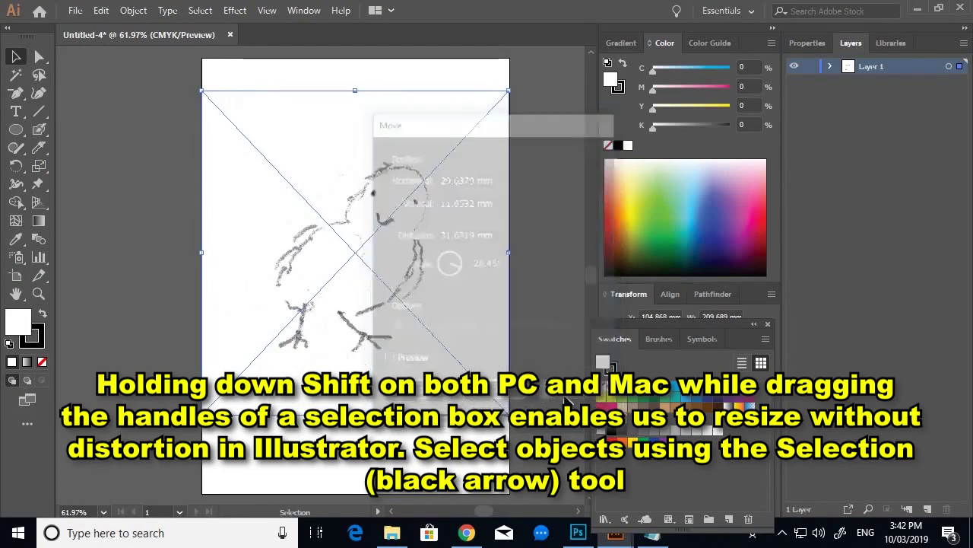
click(532, 296)
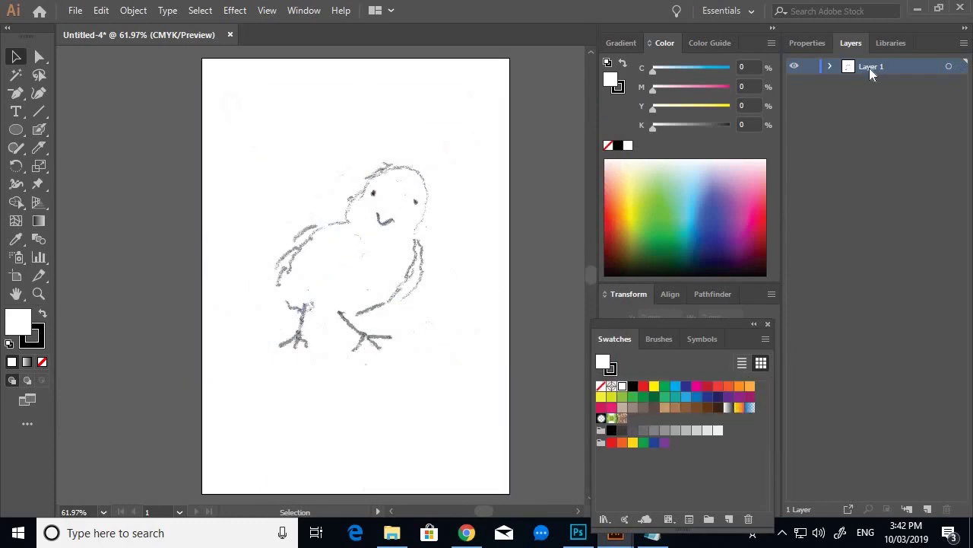
Rename Layer 1 as Rough and add a new layer above it named Drawing
double_click(872, 65)
text(Rough)
key(Return)
click(927, 509)
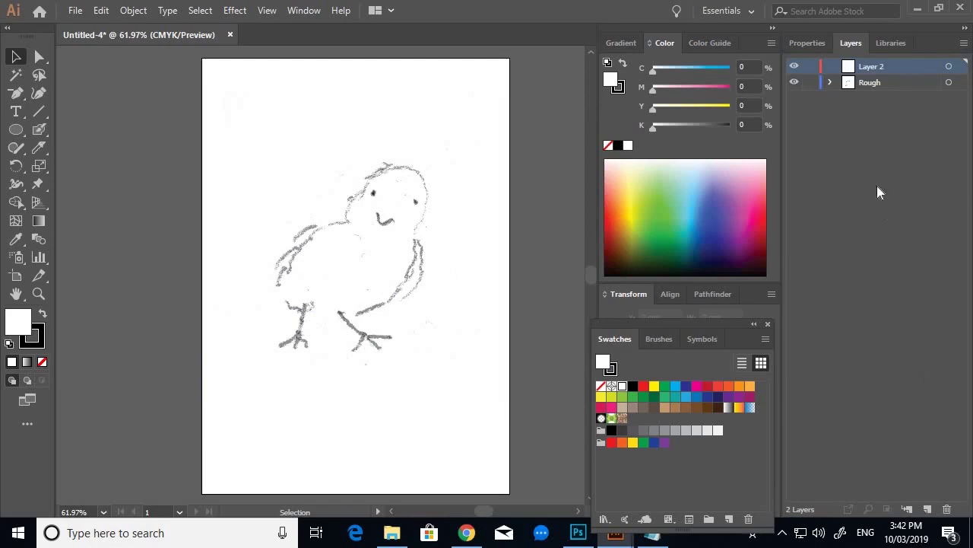
double_click(867, 66)
text(C)
key(Return)
Lock the Rough layer that holds the chick sketch
click(401, 144)
click(149, 153)
click(426, 179)
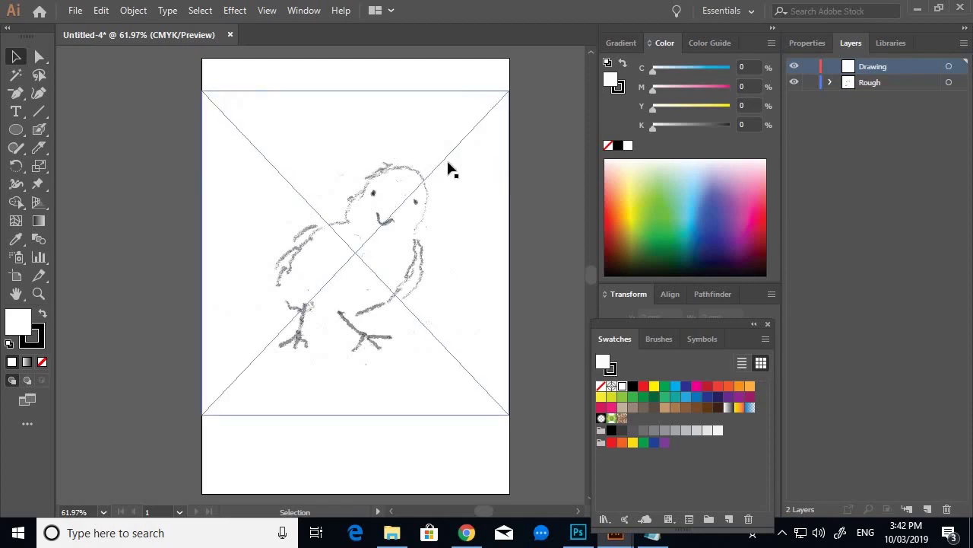
click(810, 82)
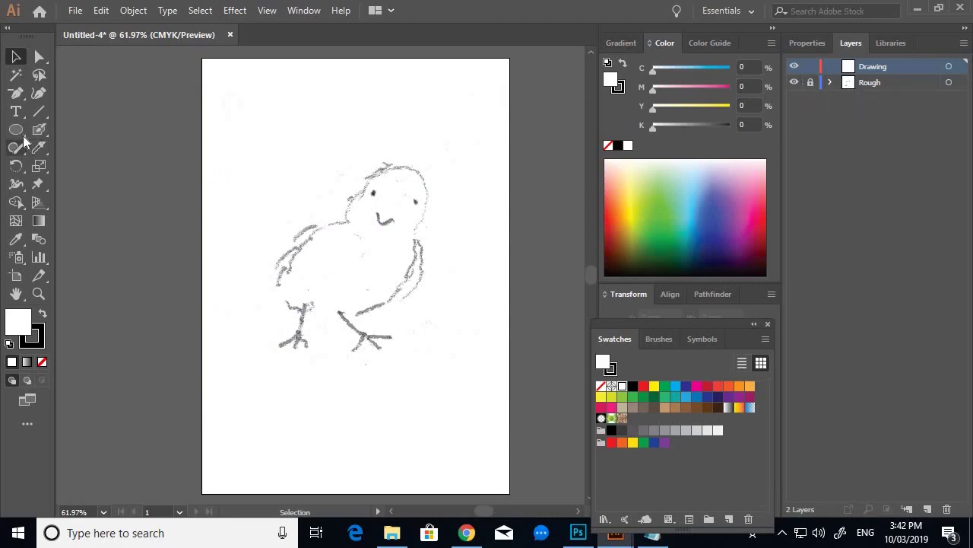
Show the available brushes and draw a very thin horizontal ellipse about 99 mm wide above the chick sketch
click(305, 11)
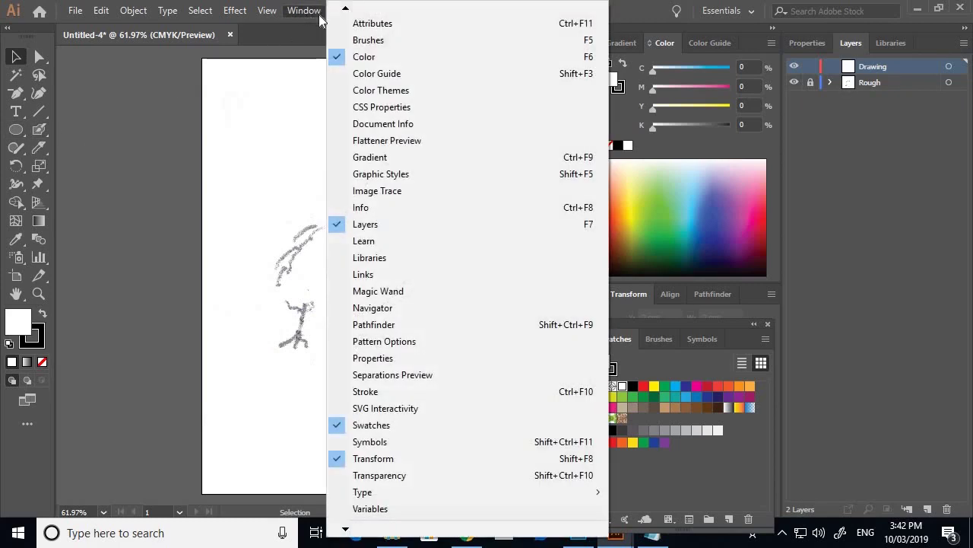
click(428, 41)
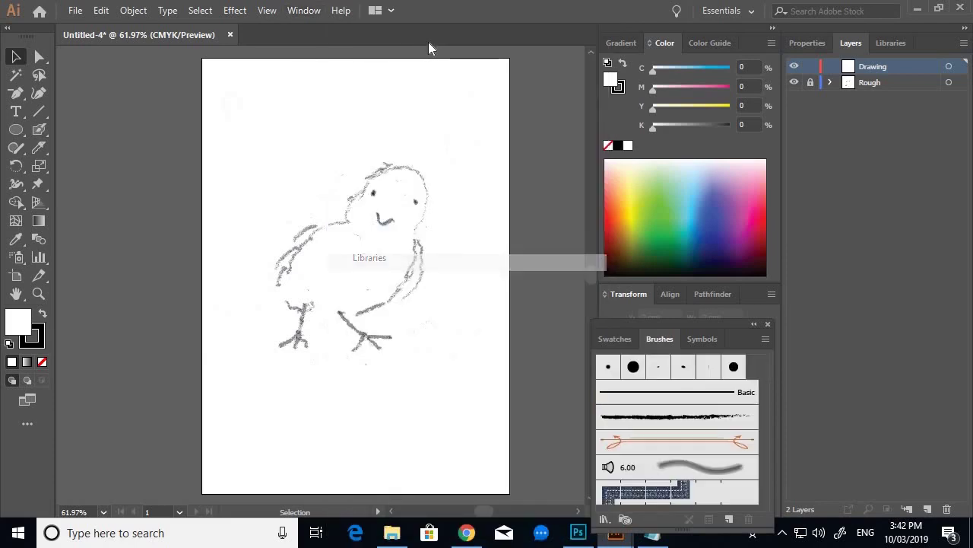
click(16, 129)
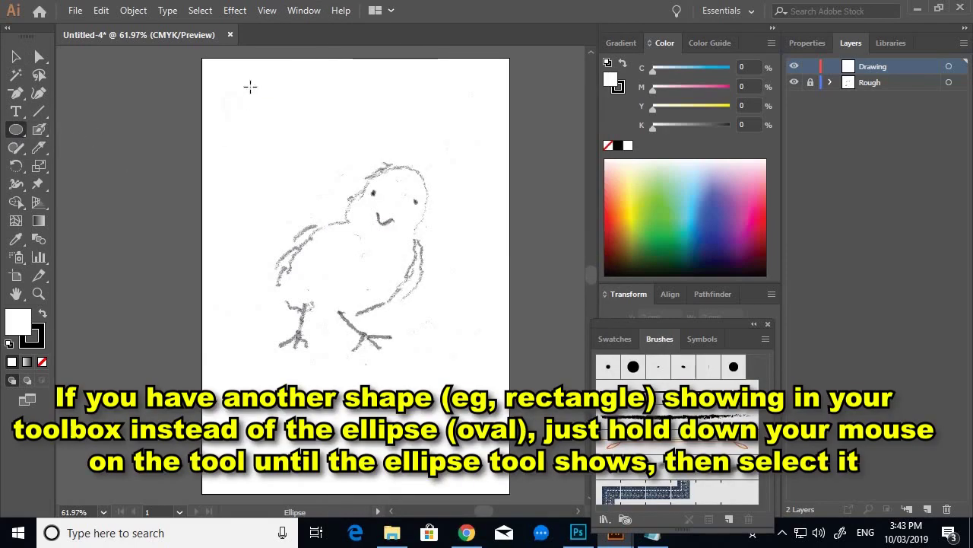
drag(250, 86, 395, 91)
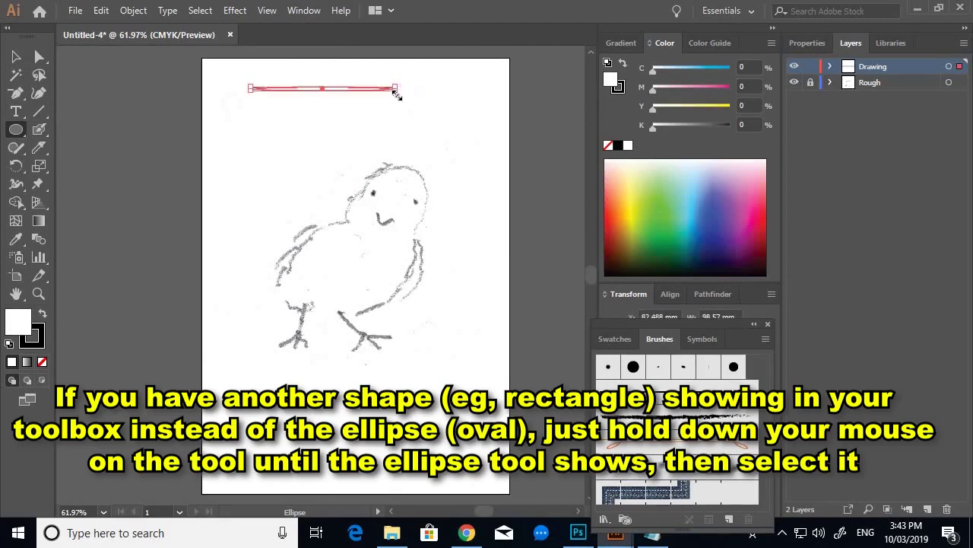
Remove the thin ellipse's stroke and fill it with black
click(42, 346)
click(42, 362)
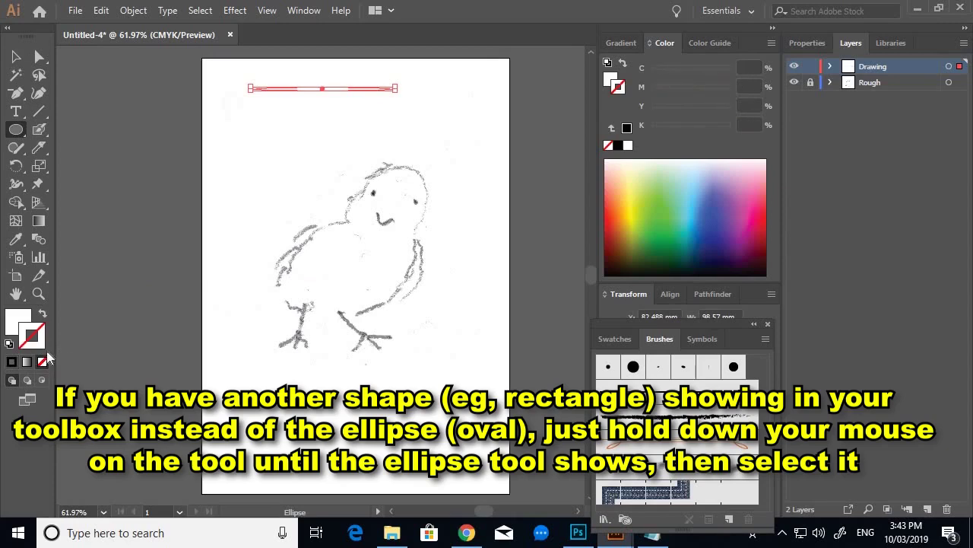
click(11, 318)
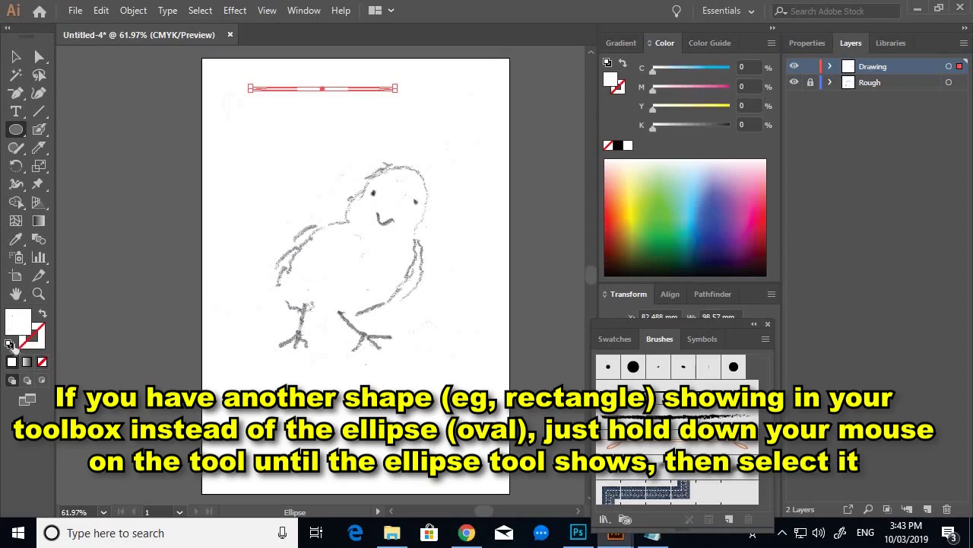
click(618, 145)
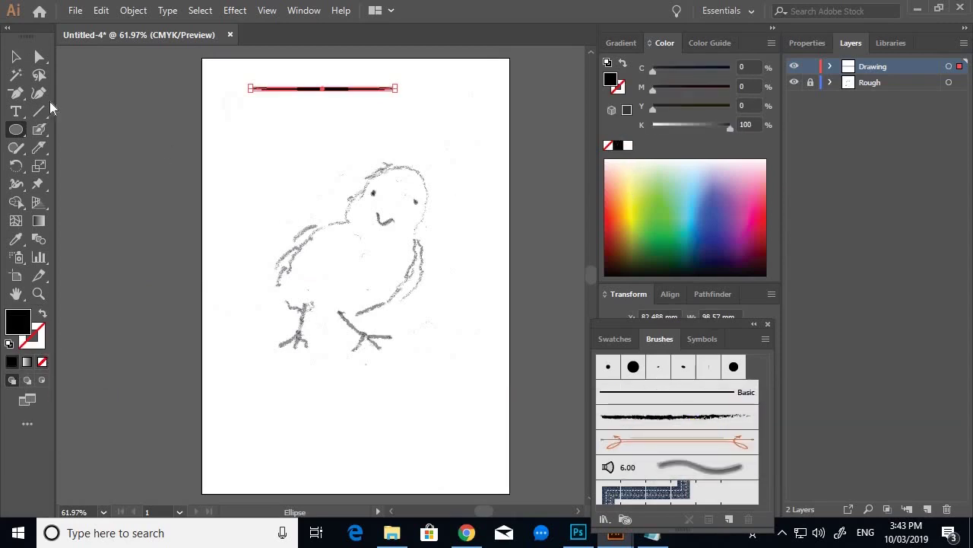
Turn the black ellipse into a new Art Brush with the default options, and delete the original ellipse from the artboard
click(16, 57)
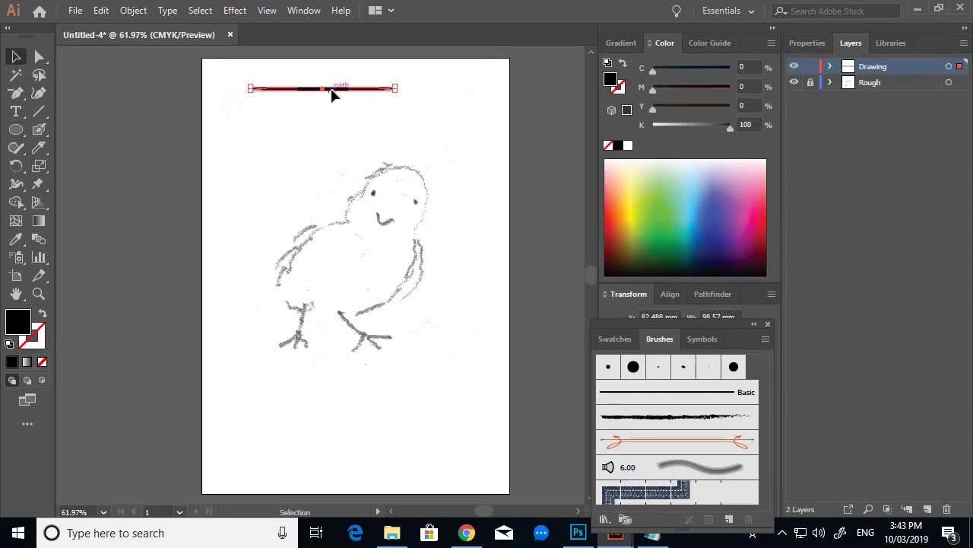
mouse_move(333, 92)
mouse_down()
mouse_move(505, 248)
mouse_move(556, 352)
mouse_move(672, 431)
mouse_up()
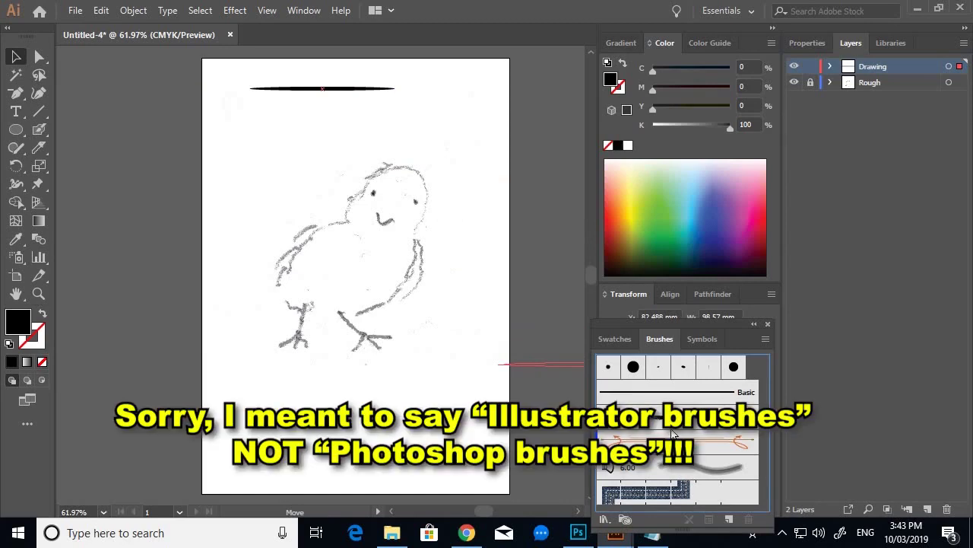
drag(673, 434, 679, 432)
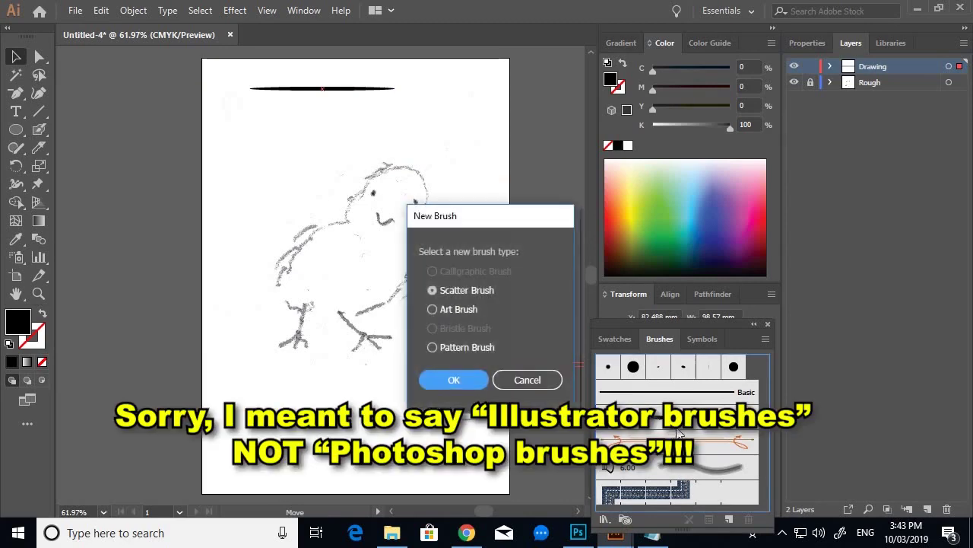
click(435, 309)
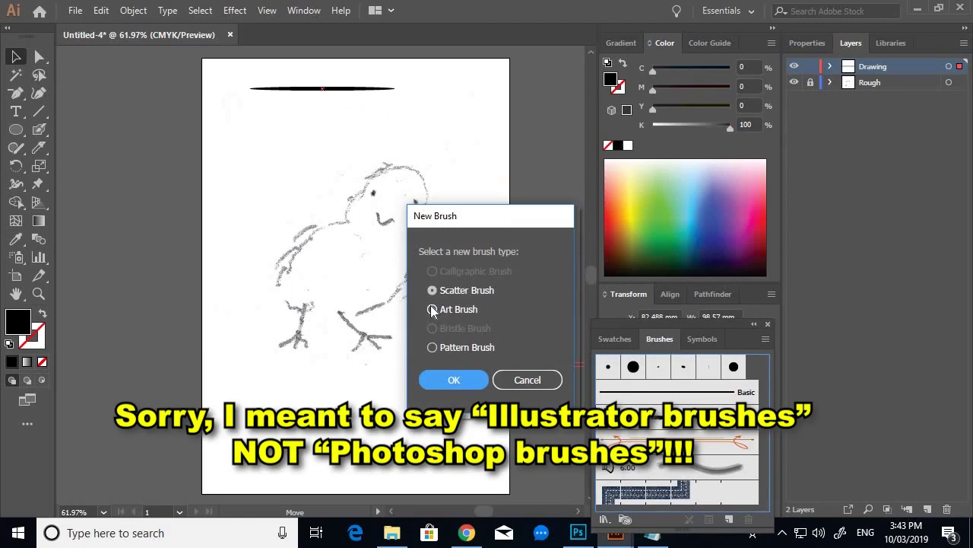
click(464, 376)
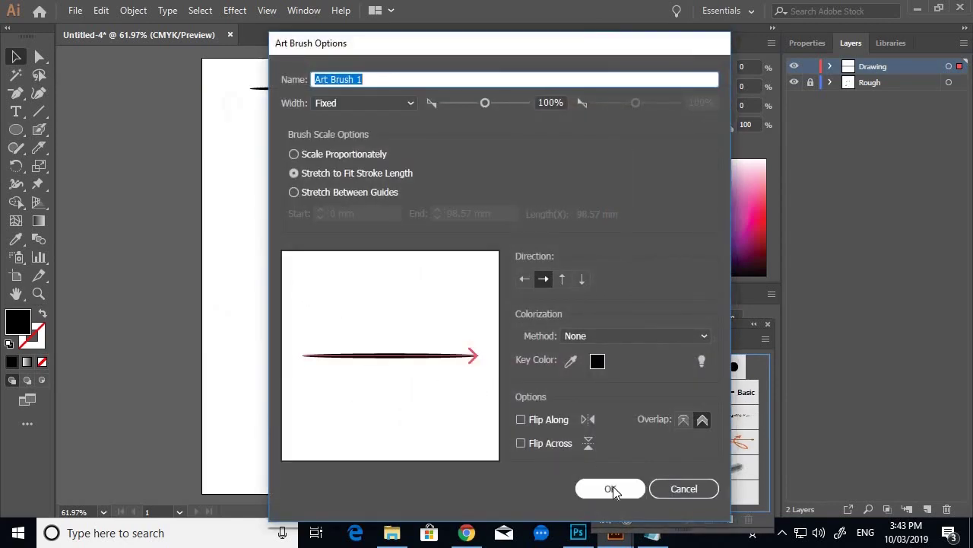
click(613, 487)
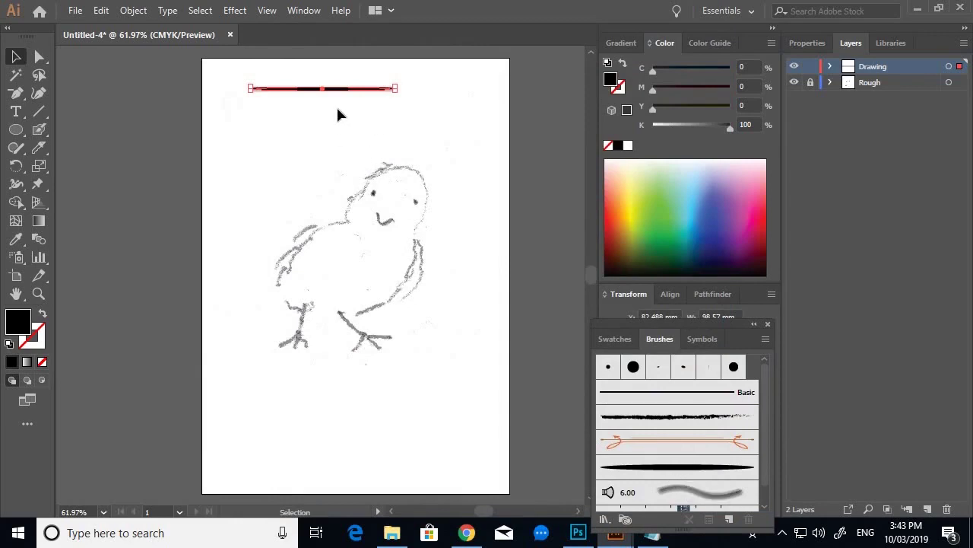
key(Delete)
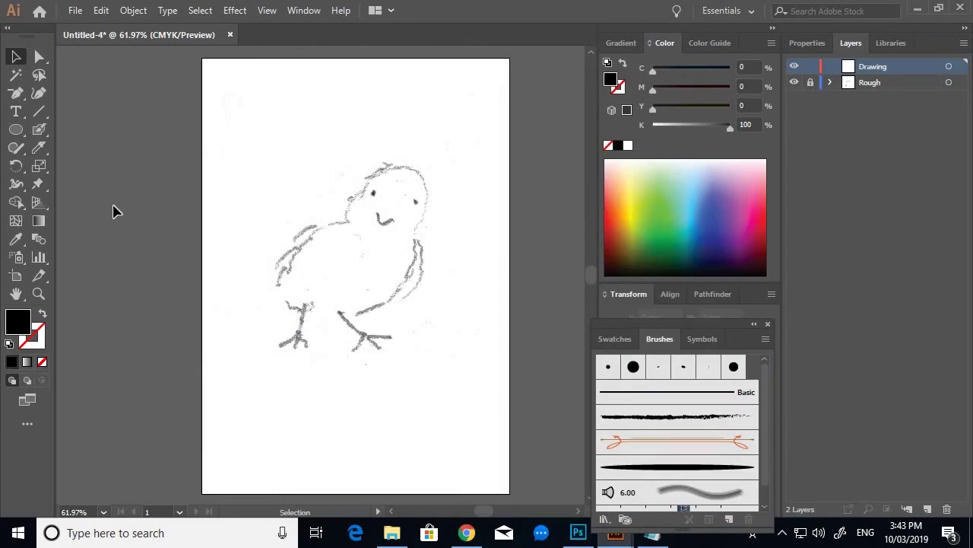
Paint several curved and straight test strokes around the chick sketch with the Paintbrush tool and the new tapered art brush
click(650, 467)
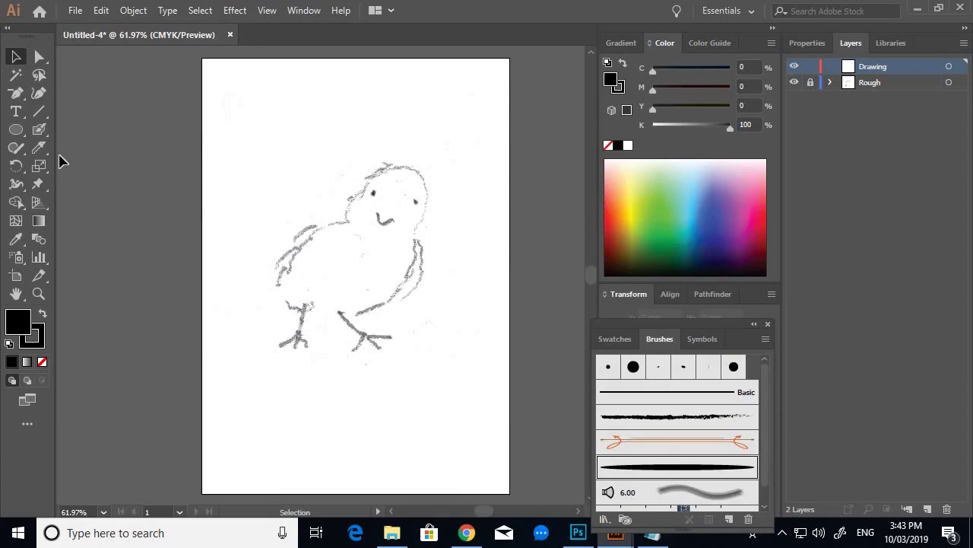
key(shift+b)
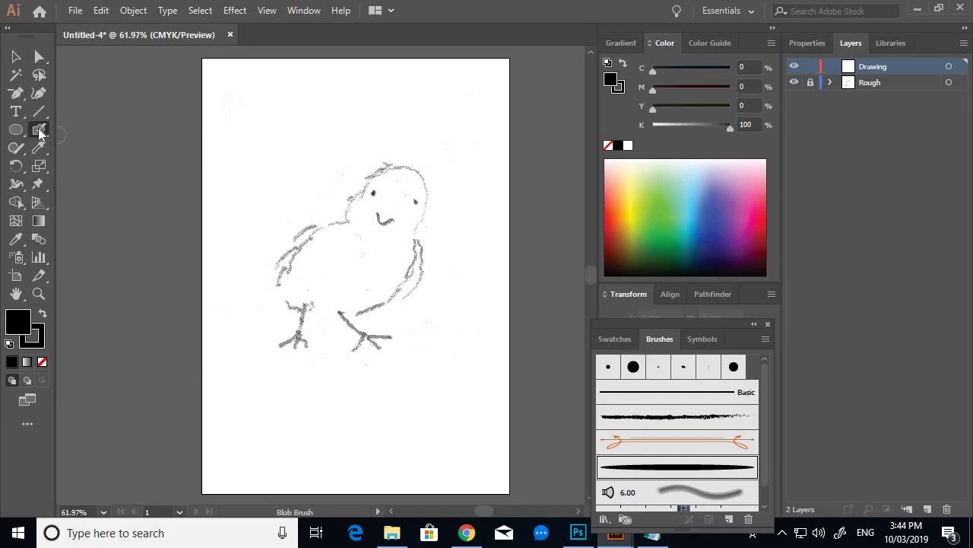
click(40, 133)
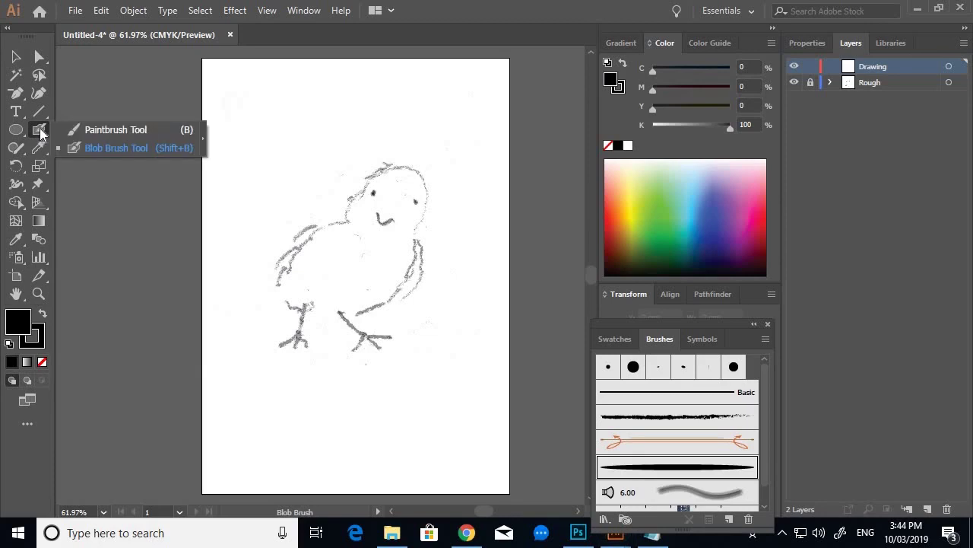
click(114, 130)
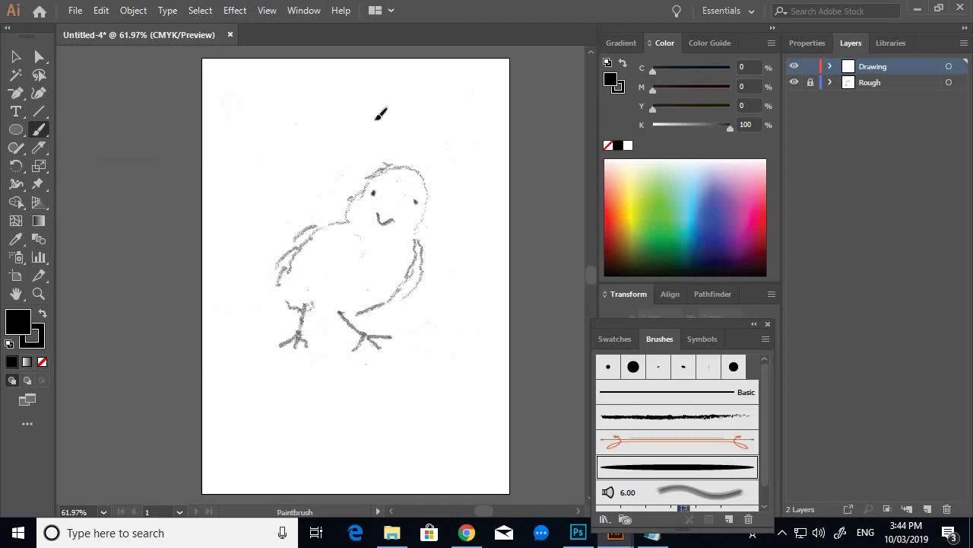
drag(327, 122, 296, 122)
drag(265, 155, 384, 143)
drag(279, 187, 362, 176)
drag(234, 169, 381, 130)
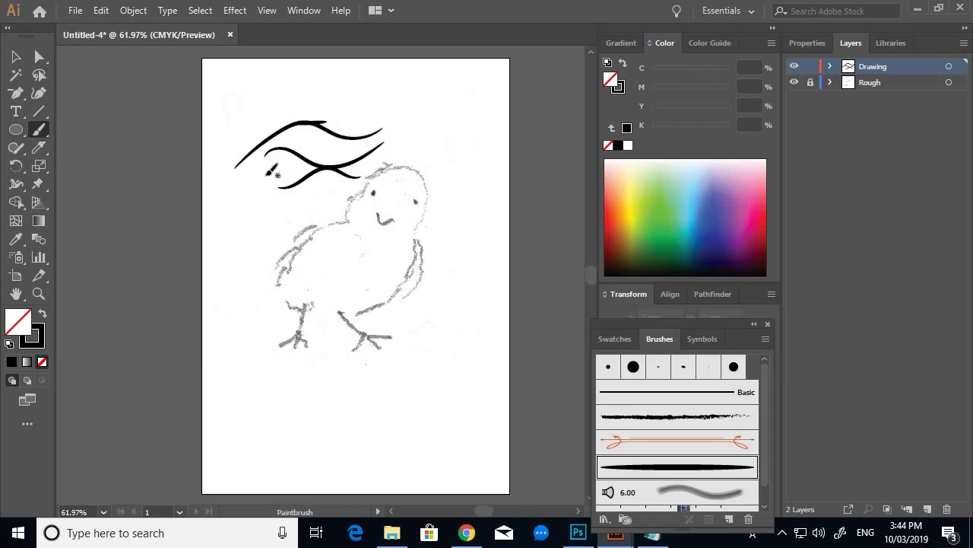
drag(244, 89, 373, 97)
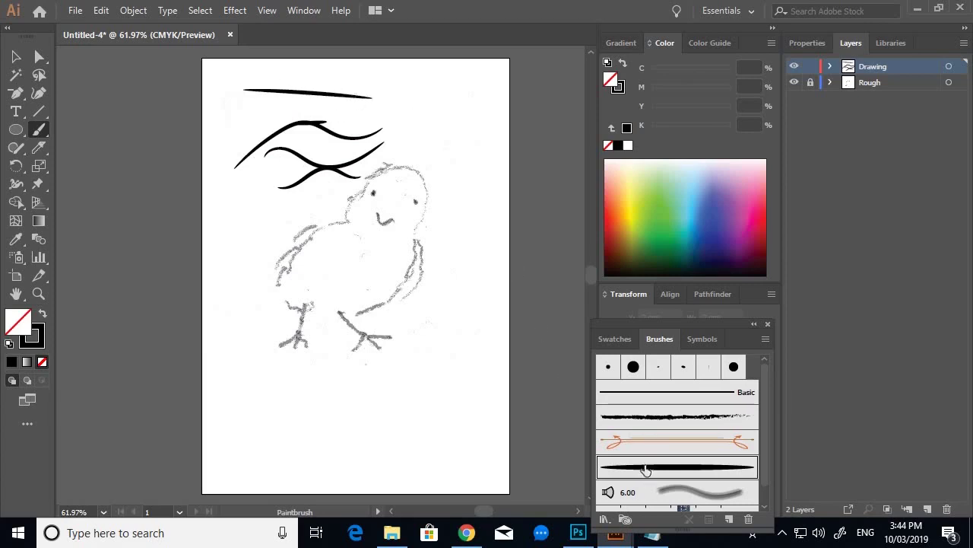
mouse_move(356, 114)
mouse_down()
mouse_move(386, 113)
mouse_move(398, 92)
mouse_move(426, 97)
mouse_move(432, 116)
mouse_move(474, 104)
mouse_move(485, 200)
mouse_up()
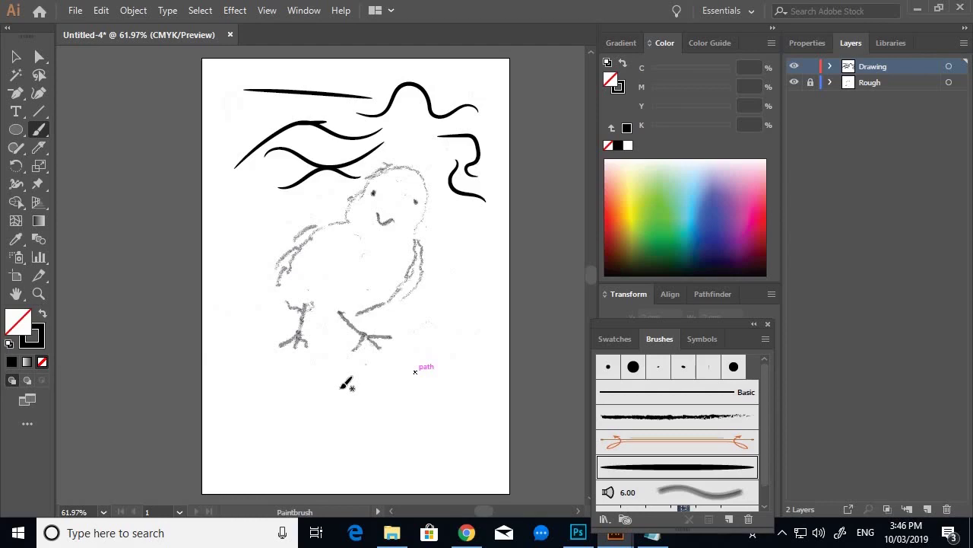
drag(291, 406, 362, 389)
drag(328, 424, 384, 421)
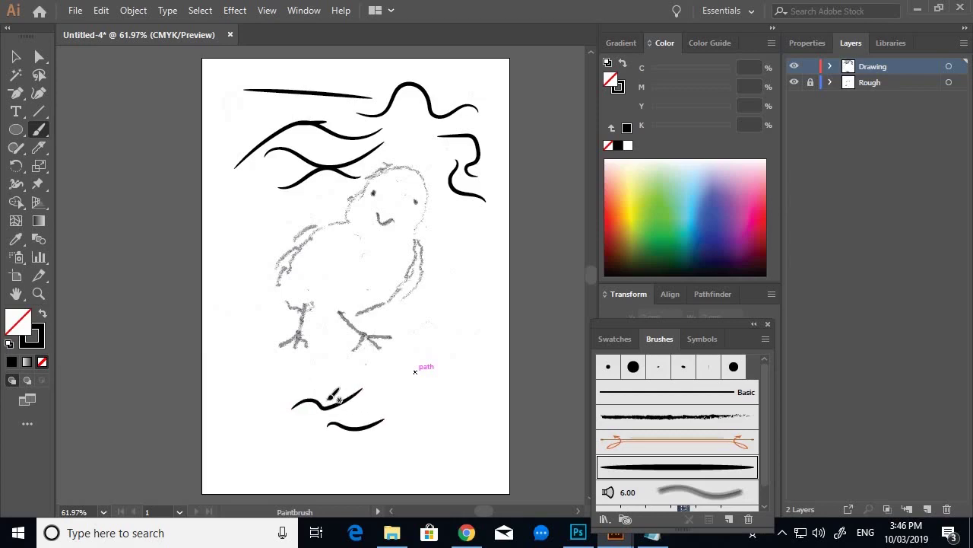
Enlarge the upper wavy test stroke below the chick to about 62 mm wide and examine its edge up close
key(v)
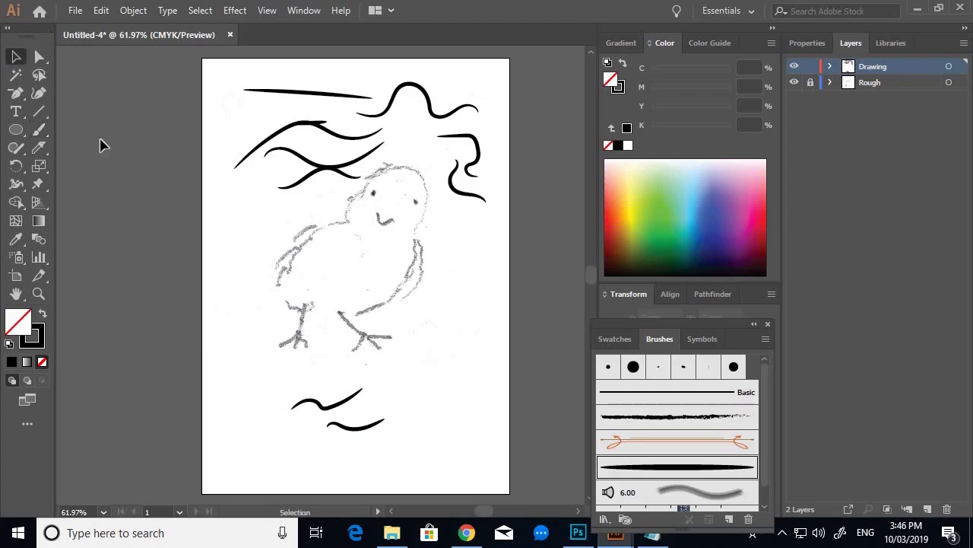
click(346, 404)
mouse_move(346, 408)
mouse_down()
mouse_move(366, 408)
mouse_move(403, 436)
mouse_up()
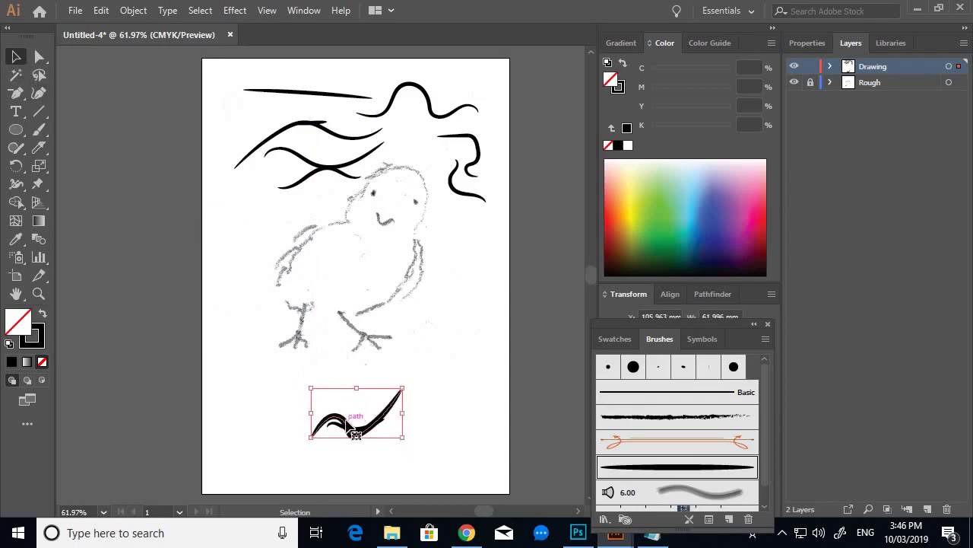
scroll(341, 426, up, 3)
scroll(343, 433, up, 9)
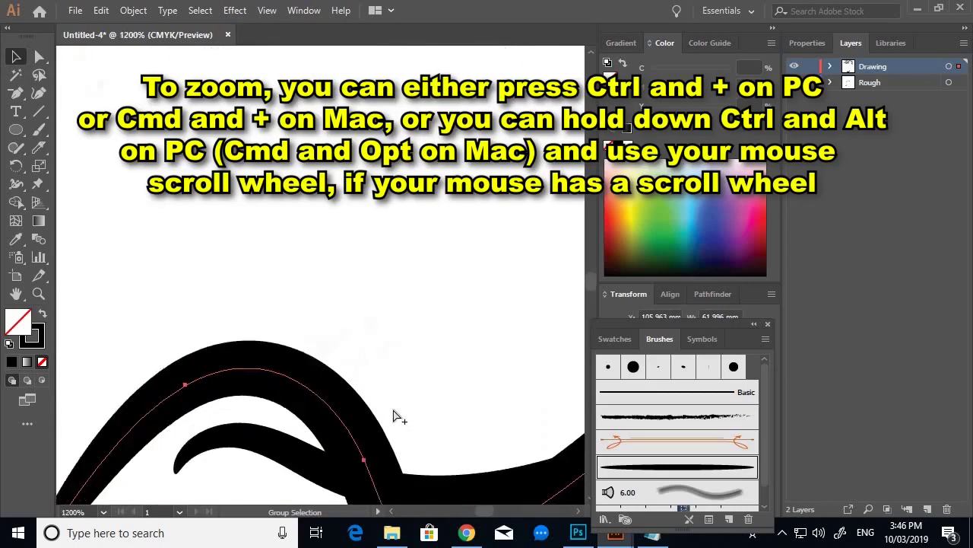
scroll(372, 422, up, 3)
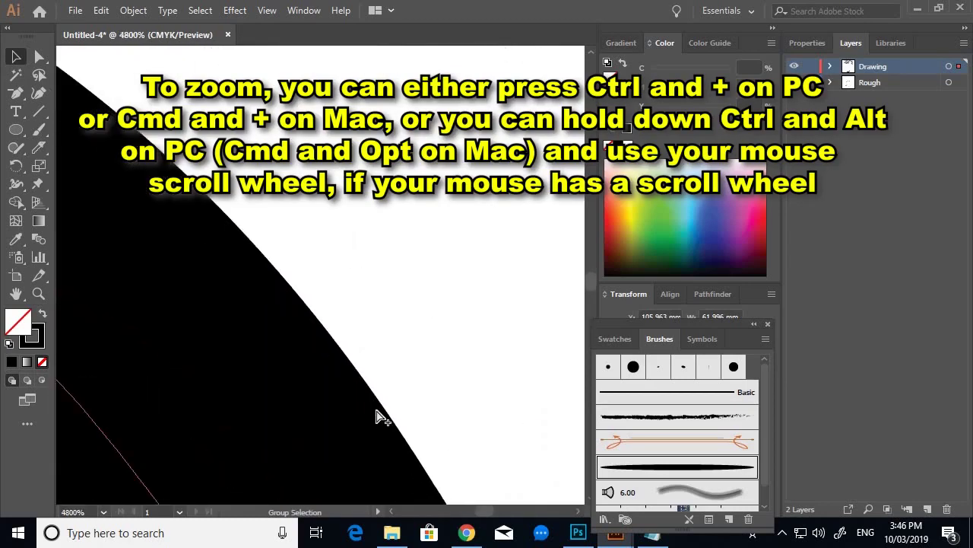
Scale the upper wavy test stroke below the chick down to about 36 mm wide
scroll(423, 408, down, 8)
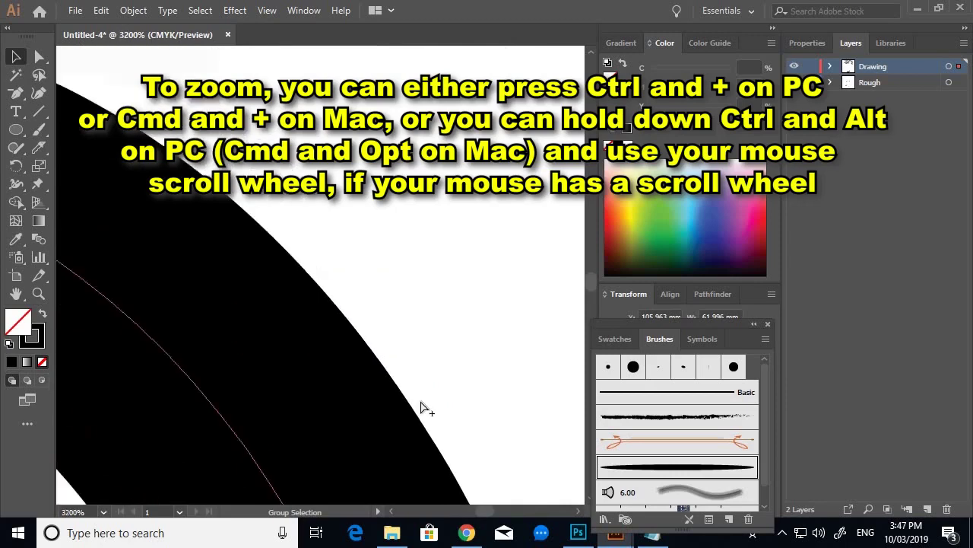
scroll(424, 408, down, 1)
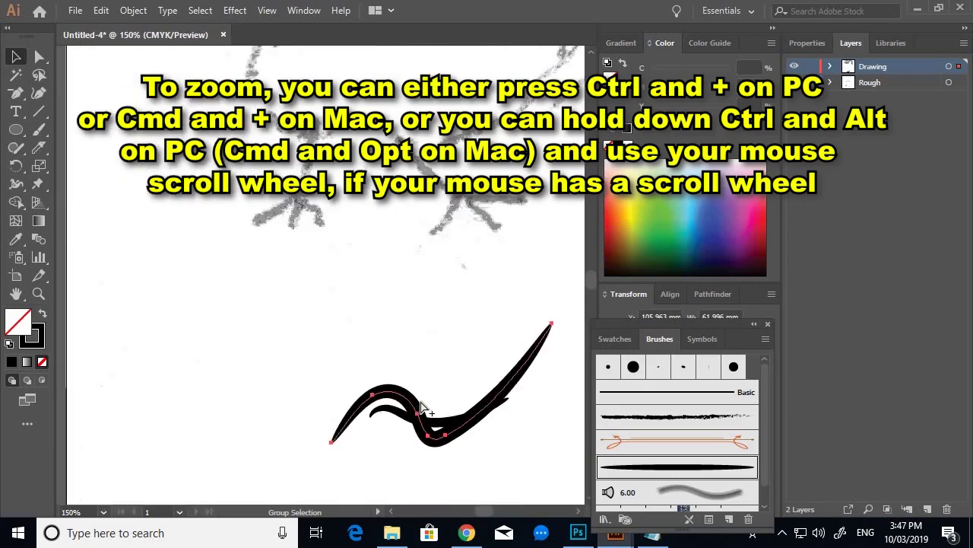
scroll(422, 407, down, 1)
scroll(457, 430, up, 1)
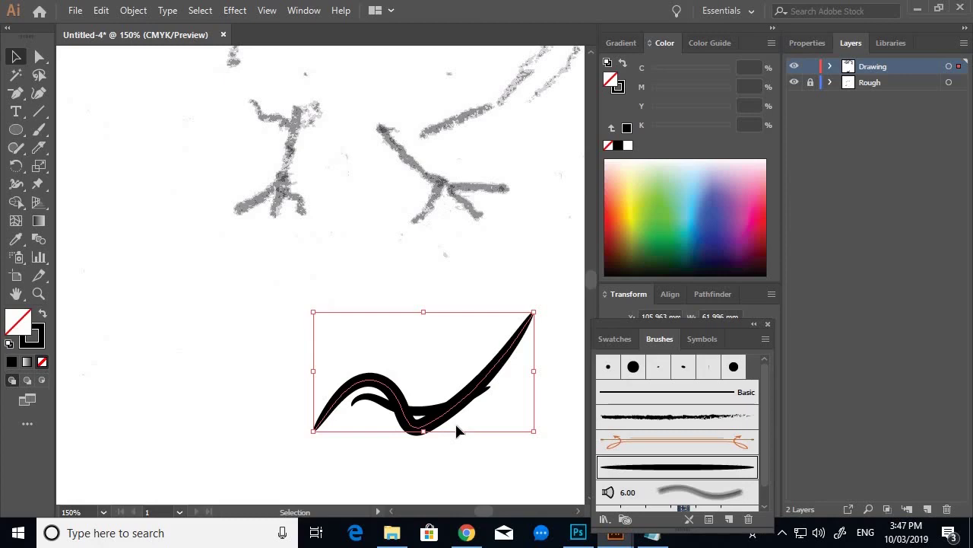
mouse_move(534, 431)
mouse_down()
mouse_move(425, 358)
mouse_move(439, 354)
mouse_up()
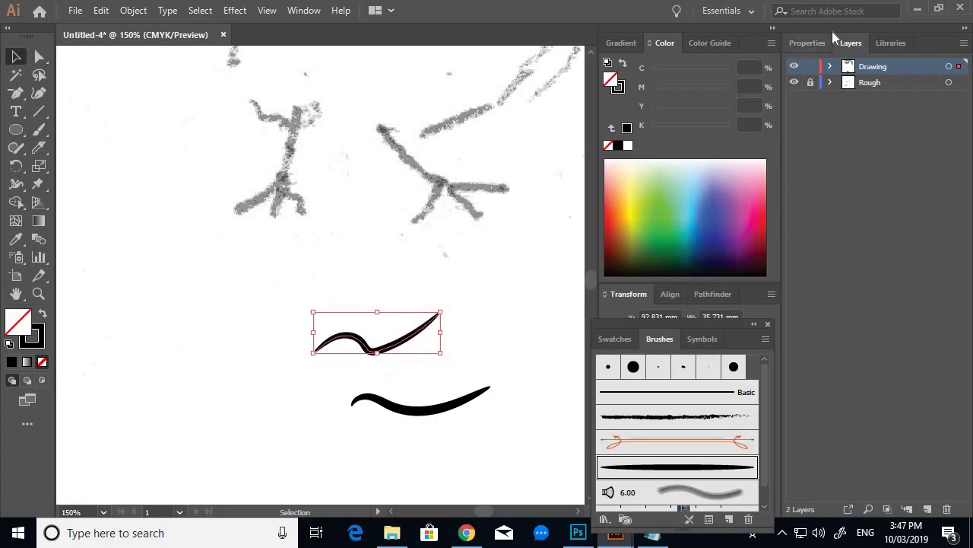
Try stroke weights of 0.25 pt and 4 pt on the selected wavy test stroke
click(809, 43)
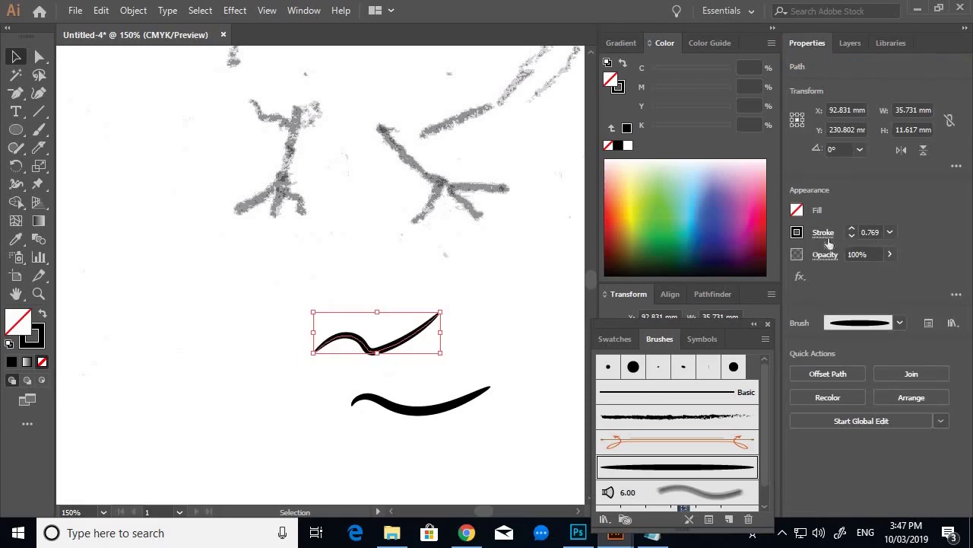
click(892, 232)
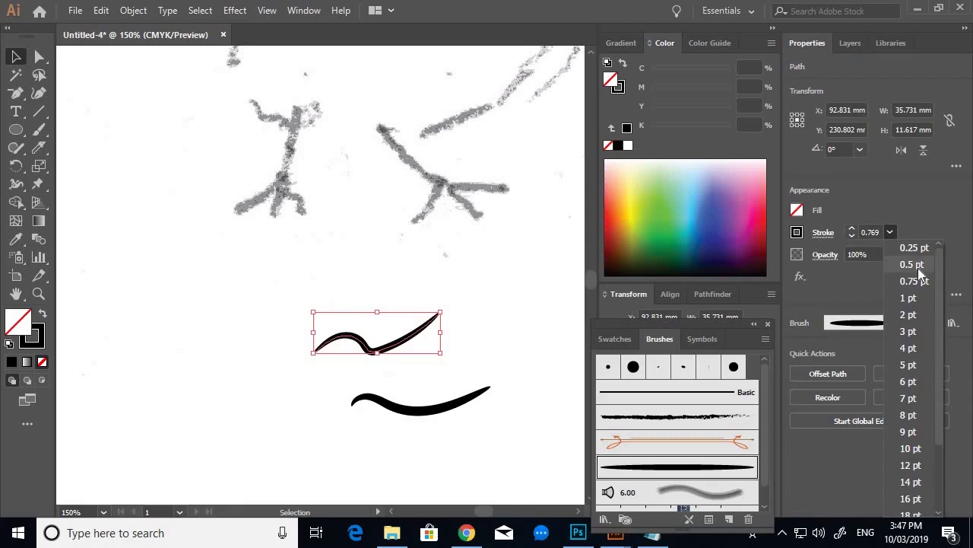
click(917, 248)
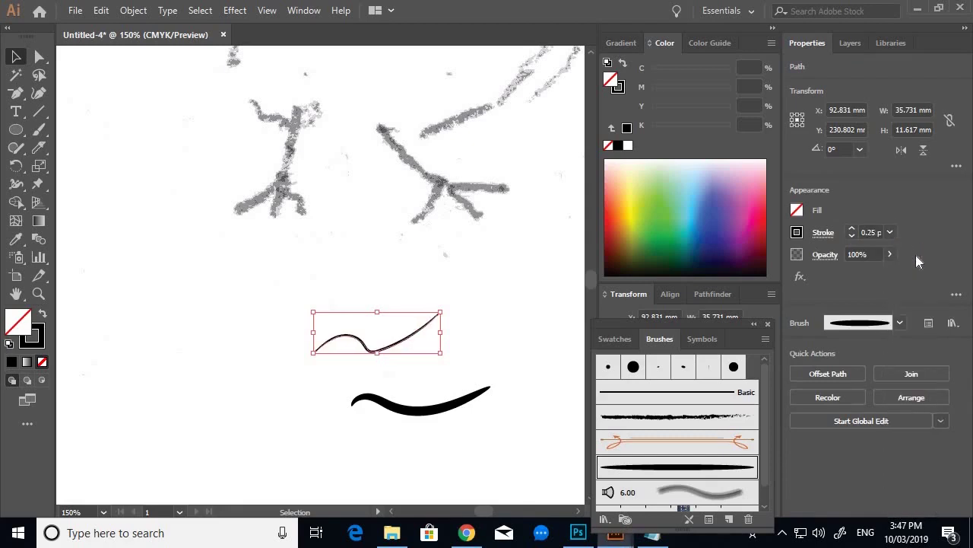
click(889, 233)
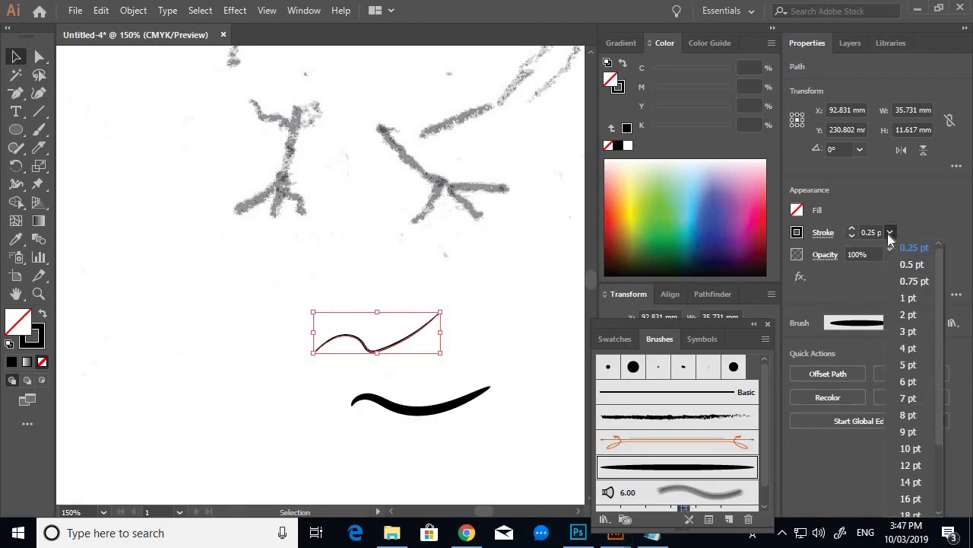
click(909, 348)
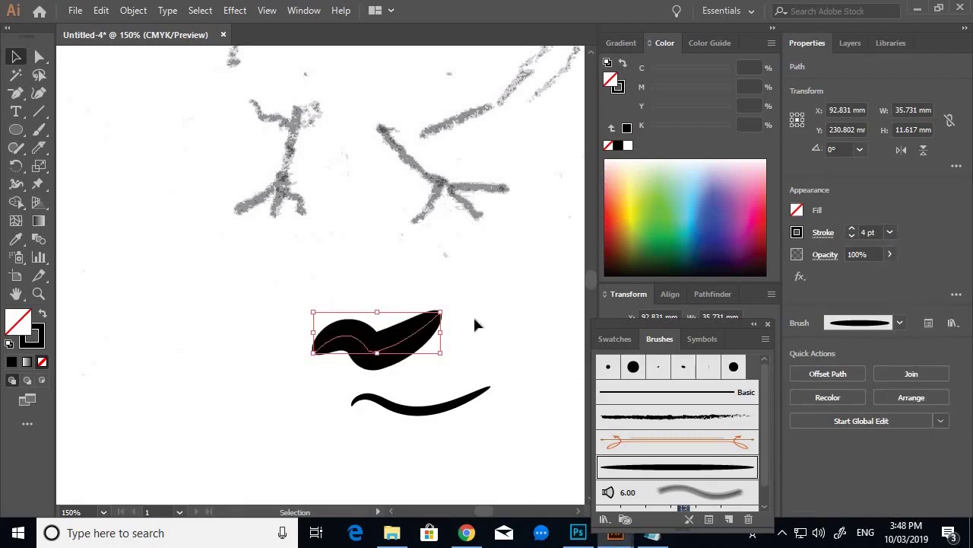
Delete the two wavy test strokes below the chick
click(404, 422)
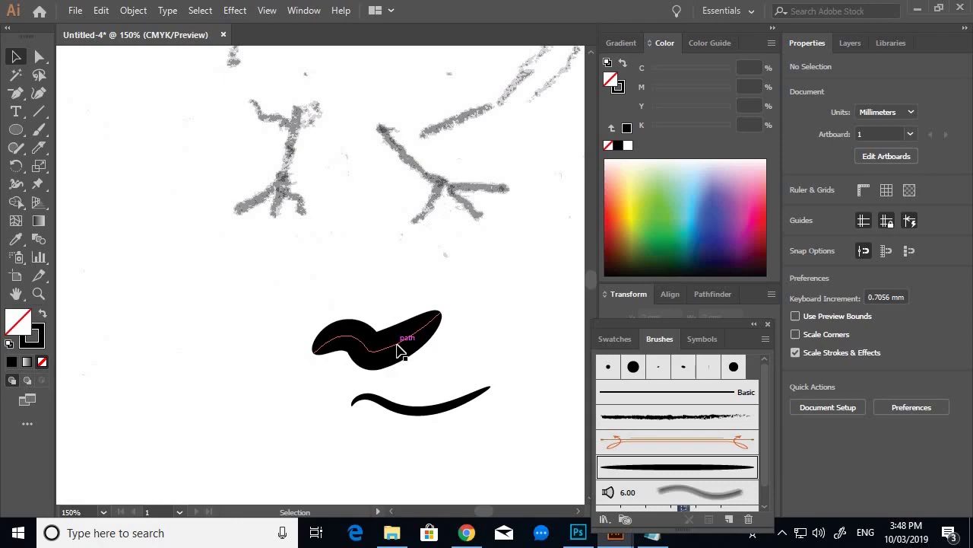
drag(305, 298, 501, 434)
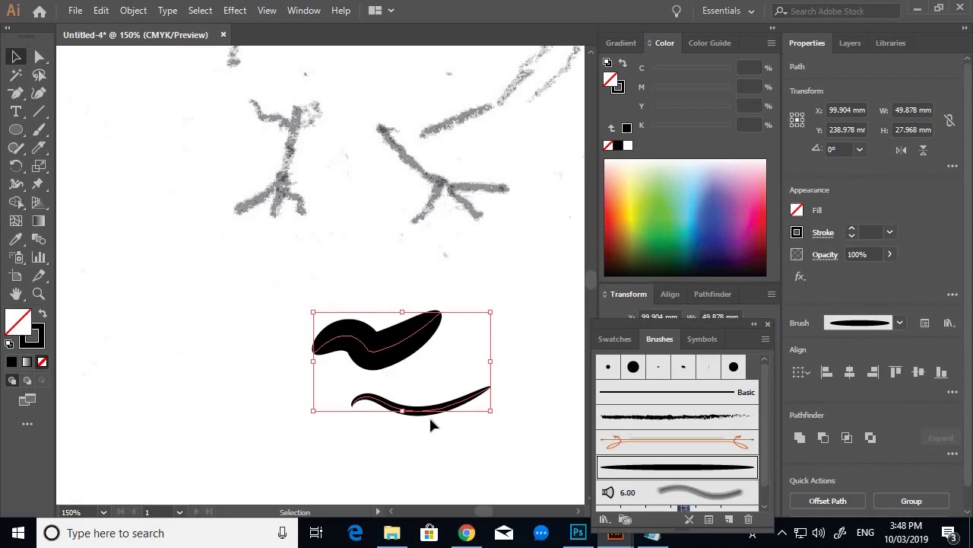
key(Delete)
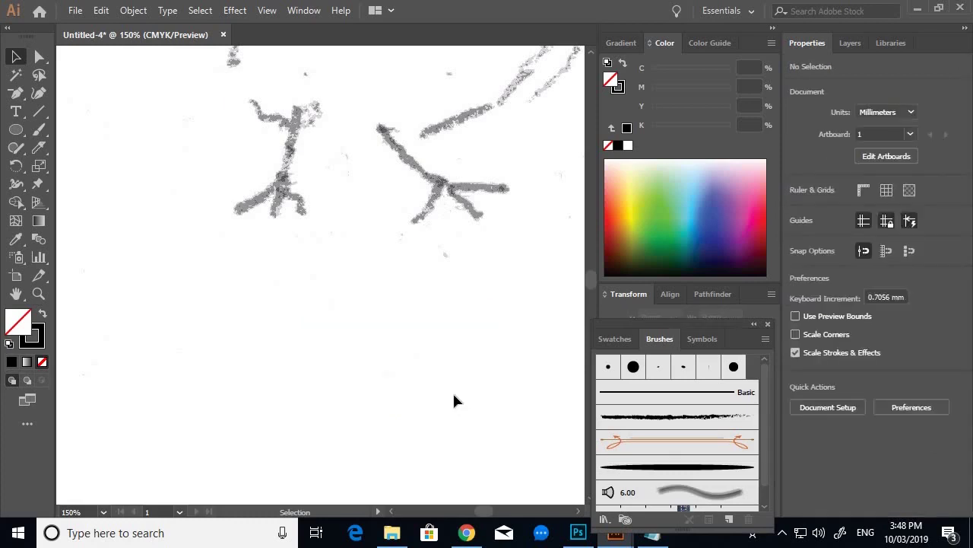
Set the Paintbrush tool's fidelity fully to Accurate
key(ctrl+minus)
key(ctrl+minus)
key(b)
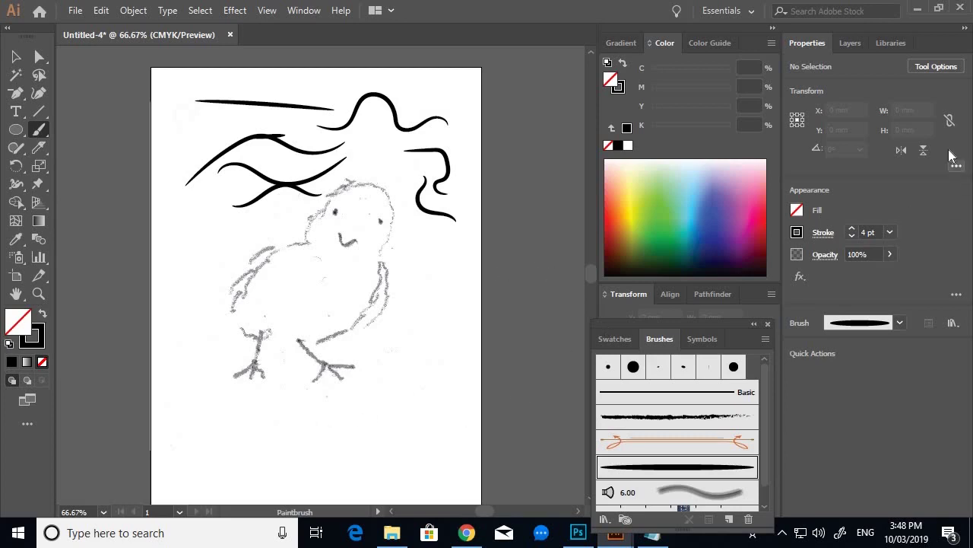
click(935, 66)
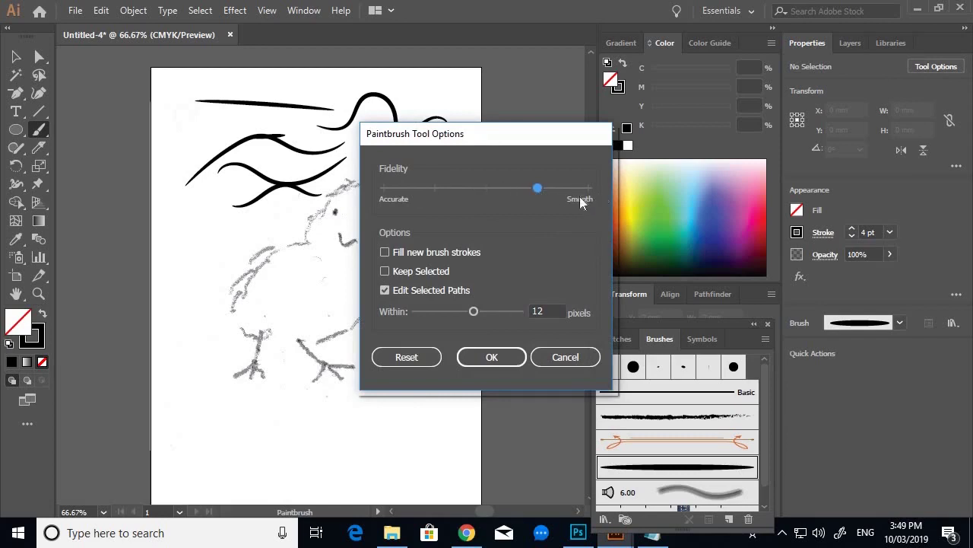
drag(537, 190, 389, 193)
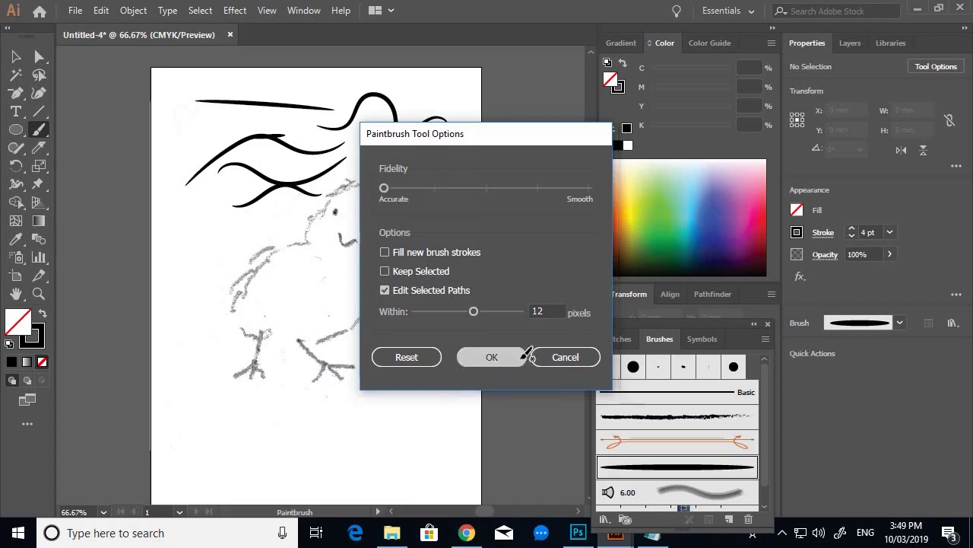
click(517, 356)
Paint several wavy, bumpy test strokes below and beside the chick's feet with the tapered brush
mouse_move(220, 415)
mouse_down()
mouse_move(306, 430)
mouse_move(404, 419)
mouse_move(371, 393)
mouse_move(449, 327)
mouse_up()
mouse_move(392, 458)
mouse_down()
mouse_move(436, 445)
mouse_move(451, 416)
mouse_up()
drag(333, 470, 411, 478)
mouse_move(250, 464)
mouse_down()
mouse_move(298, 480)
mouse_move(328, 477)
mouse_up()
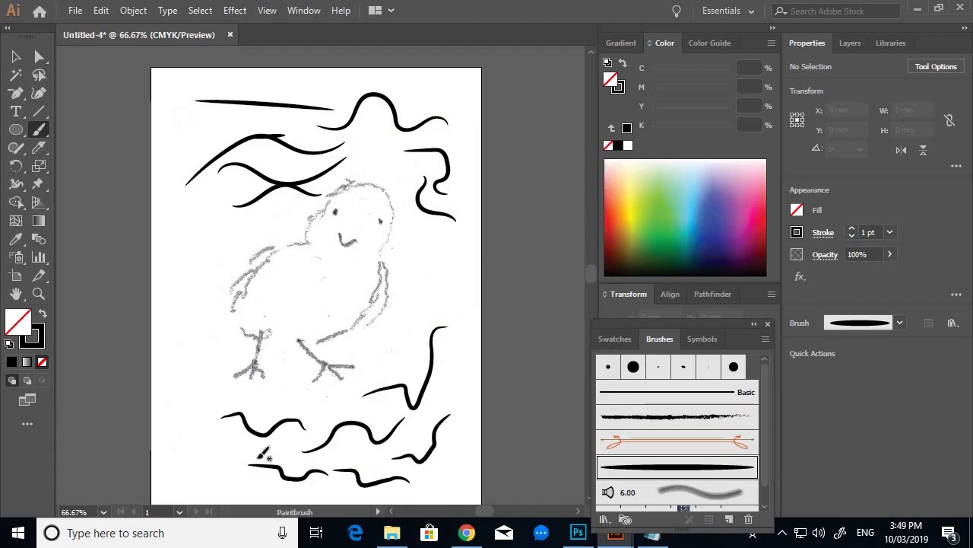
mouse_move(178, 371)
mouse_down()
mouse_move(188, 412)
mouse_move(212, 436)
mouse_move(203, 443)
mouse_move(235, 482)
mouse_up()
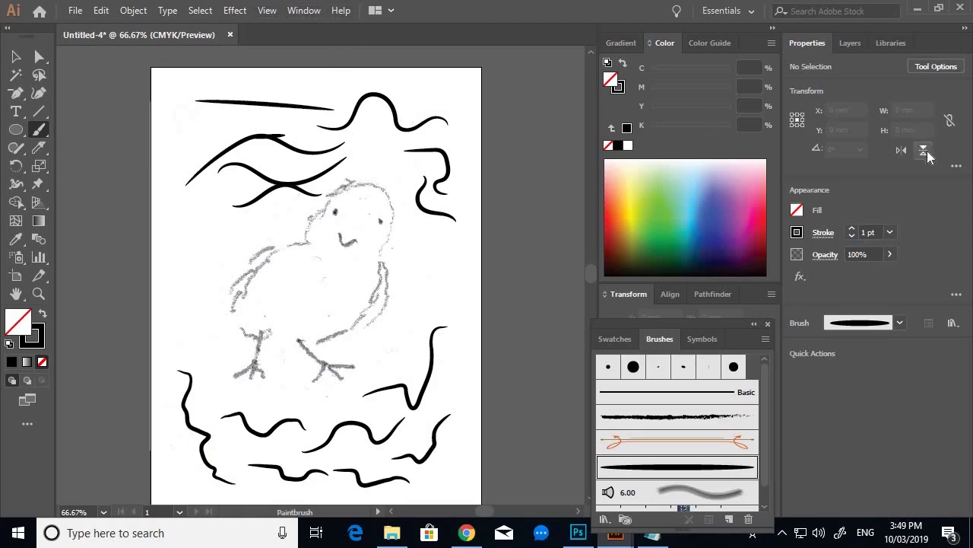
Set the Paintbrush tool's fidelity fully to Smooth and paint a few wavy test strokes around the chick's feet
click(936, 67)
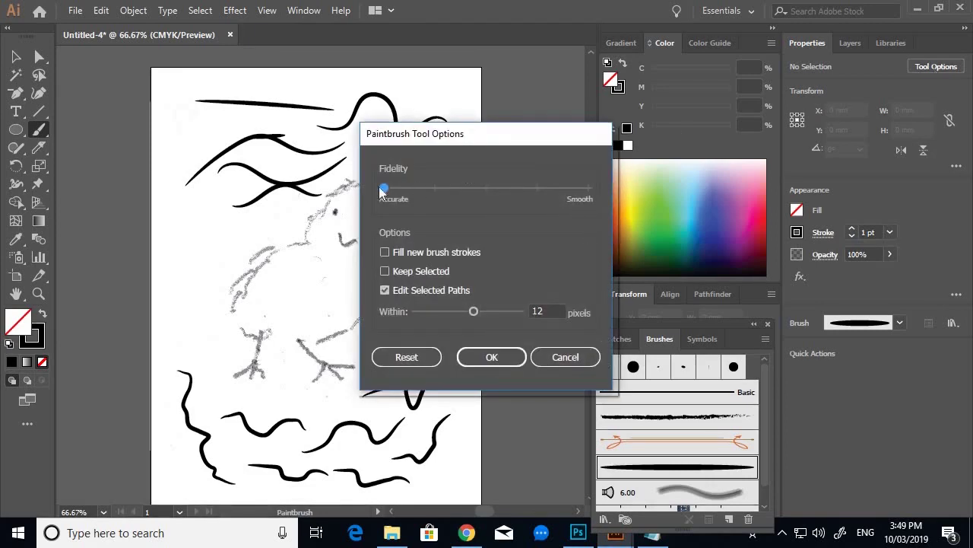
drag(384, 189, 618, 212)
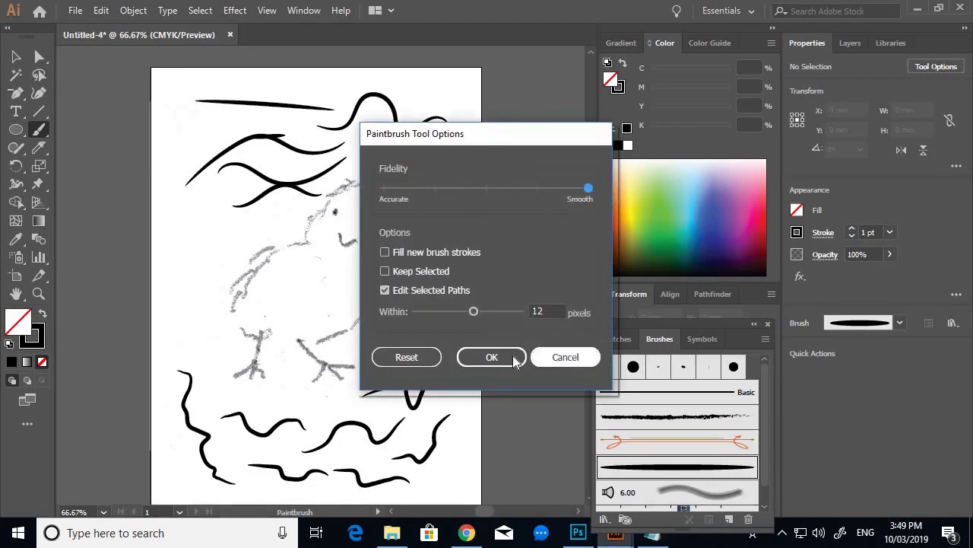
click(491, 358)
mouse_move(176, 303)
mouse_down()
mouse_move(203, 321)
mouse_move(224, 382)
mouse_move(339, 426)
mouse_up()
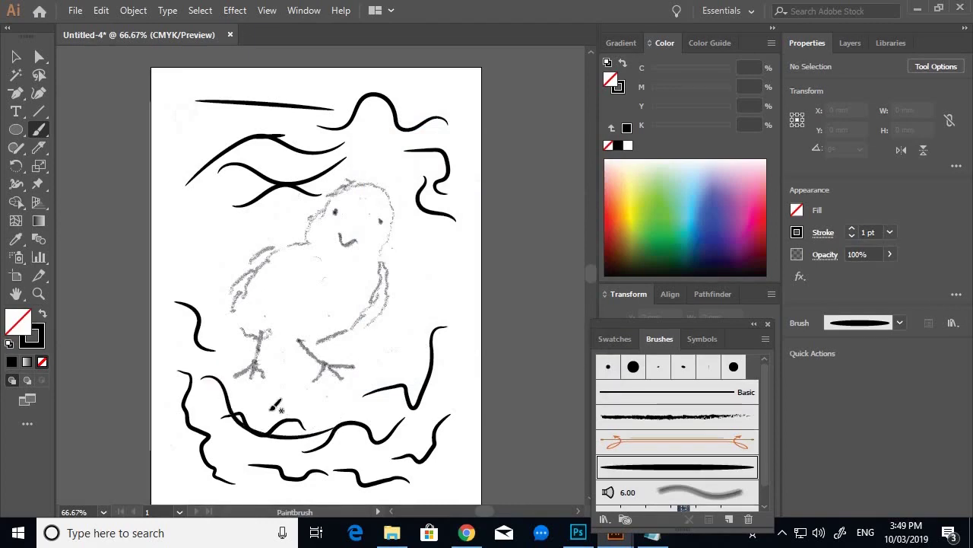
mouse_move(270, 409)
mouse_down()
mouse_move(352, 403)
mouse_move(342, 418)
mouse_move(417, 360)
mouse_up()
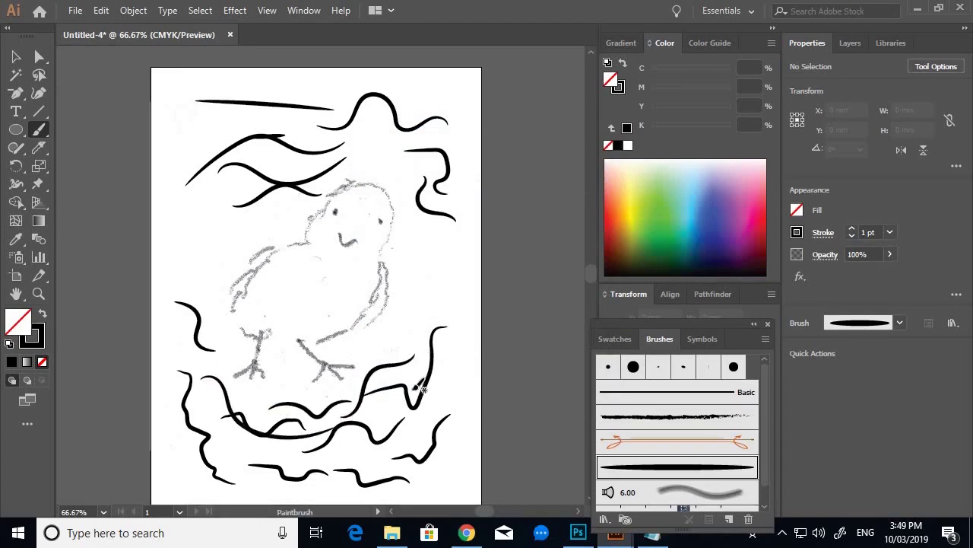
Undo all test strokes until only the rough chick sketch remains on the artboard
key(ctrl+z)
key(ctrl+z)
key(ctrl+z)
key(ctrl+z)
key(ctrl+z)
key(ctrl+z)
key(ctrl+z)
key(ctrl+z)
key(ctrl+z)
key(ctrl+z)
key(ctrl+z)
key(ctrl+z)
key(ctrl+z)
key(ctrl+z)
key(ctrl+z)
key(ctrl+z)
key(ctrl+z)
key(ctrl+z)
key(ctrl+z)
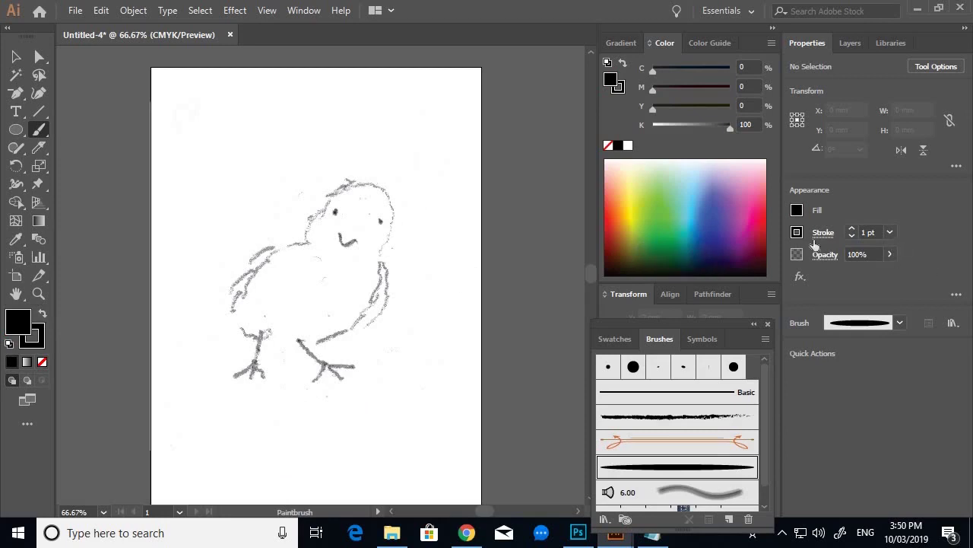
Try a single 1 pt tuft stroke on top of the chick's head
scroll(392, 183, up, 2)
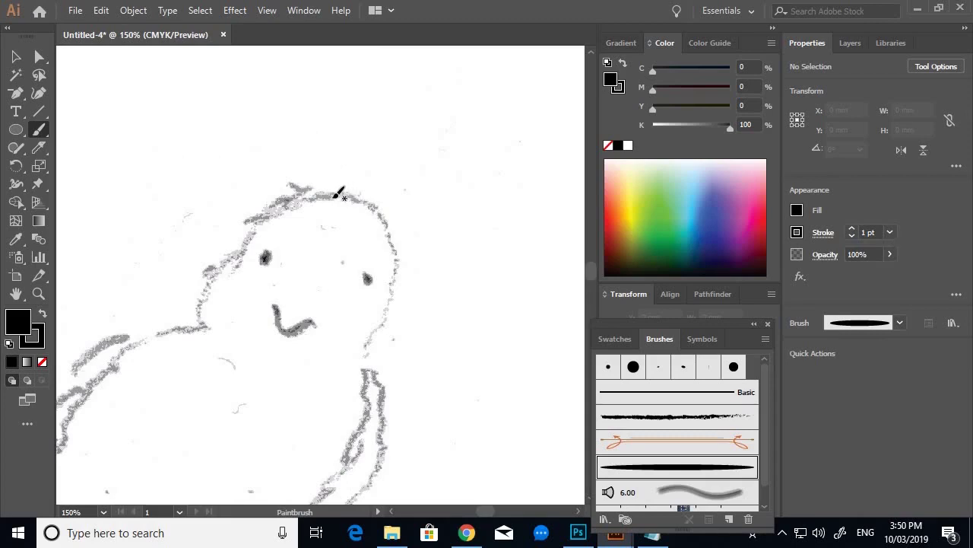
drag(335, 197, 314, 147)
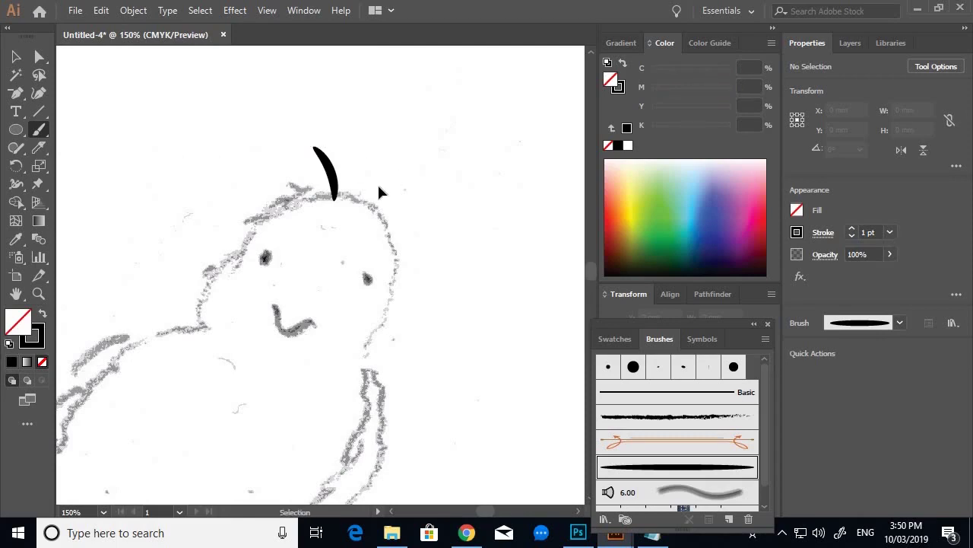
key(ctrl+z)
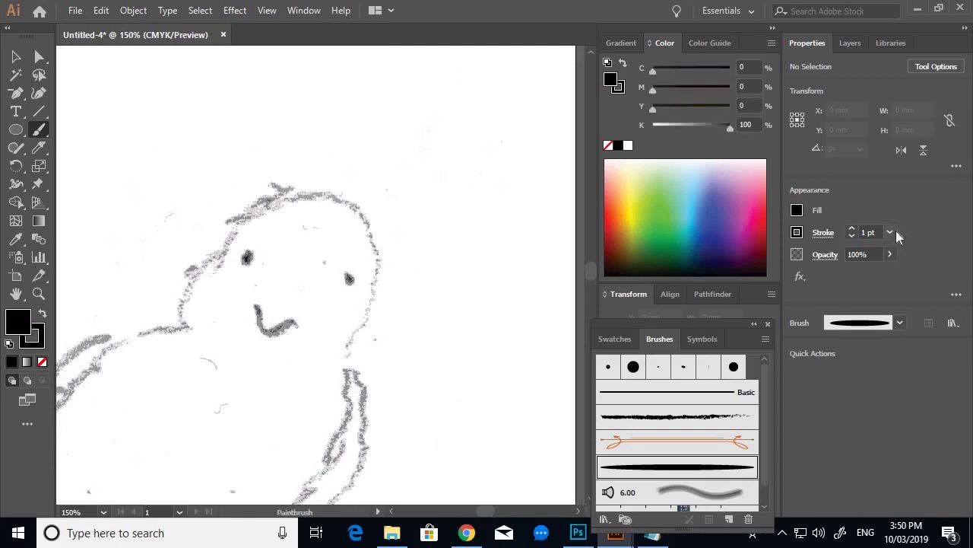
Set the brush's stroke weight to 0.5 pt
click(889, 231)
click(872, 229)
text(.5)
key(Return)
Try three short, thinner tuft strokes fanning out from the top of the chick's head
mouse_move(307, 165)
mouse_down()
mouse_move(326, 197)
mouse_move(363, 193)
mouse_up()
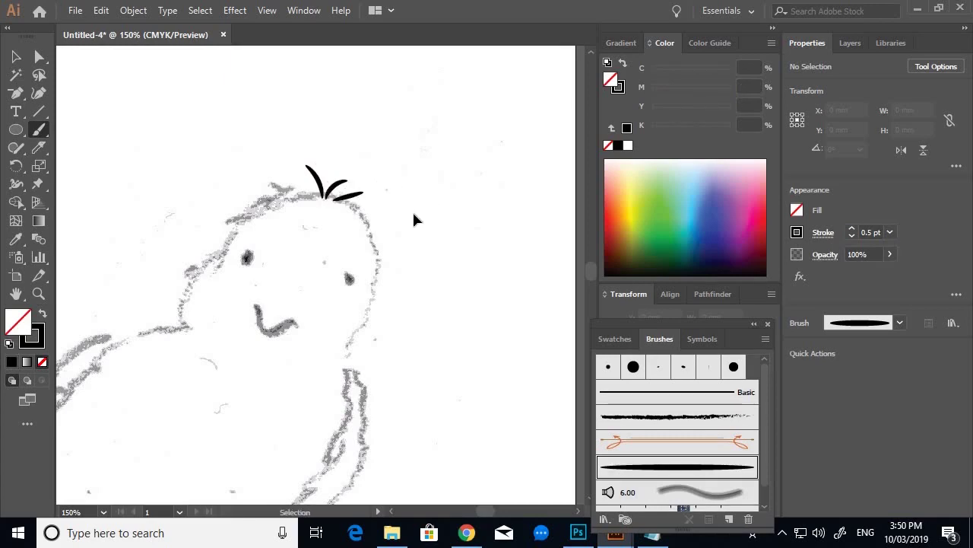
key(ctrl+z)
key(ctrl+z)
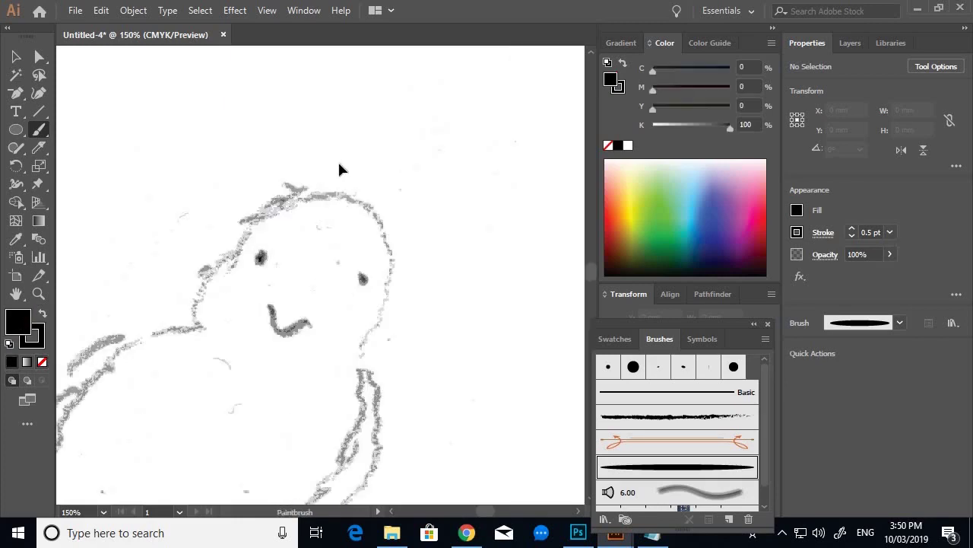
Paint a feather tuft on top of the chick's head and short curved feather strokes down both sides of the head outline
alt+scroll(340, 169, up, 1)
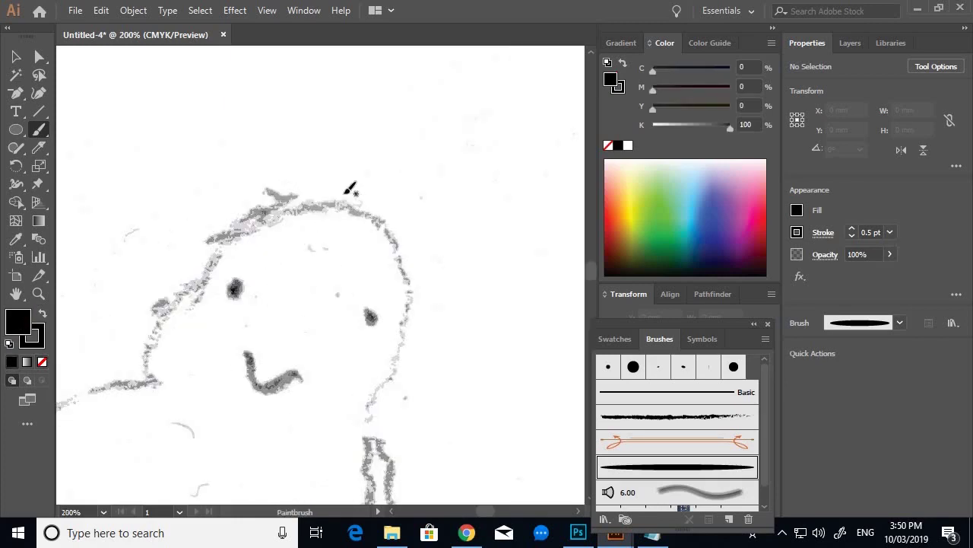
mouse_move(332, 206)
mouse_down()
mouse_move(331, 184)
mouse_move(303, 157)
mouse_up()
alt+scroll(372, 207, down, 3)
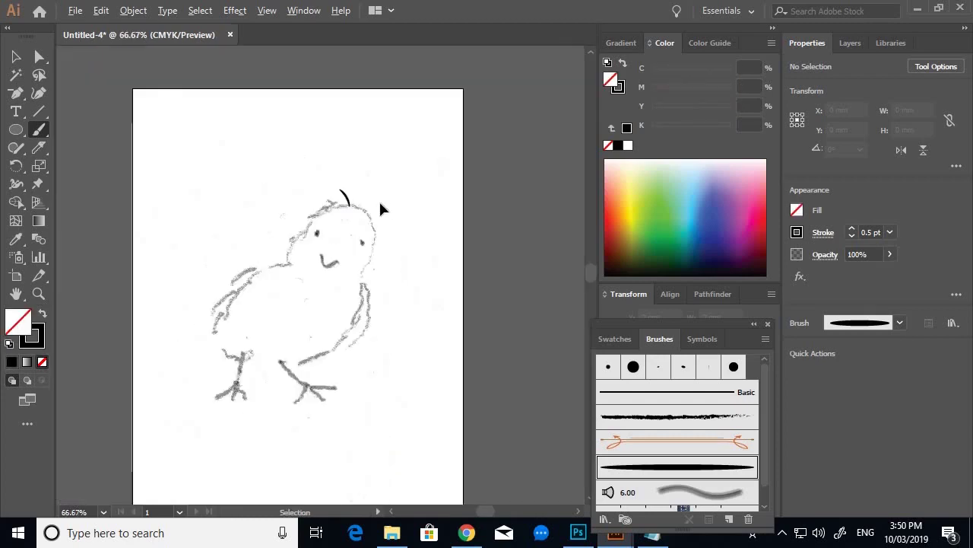
alt+scroll(365, 203, up, 2)
mouse_move(327, 214)
mouse_down()
mouse_move(358, 202)
mouse_move(395, 249)
mouse_move(404, 282)
mouse_move(389, 347)
mouse_move(370, 369)
mouse_up()
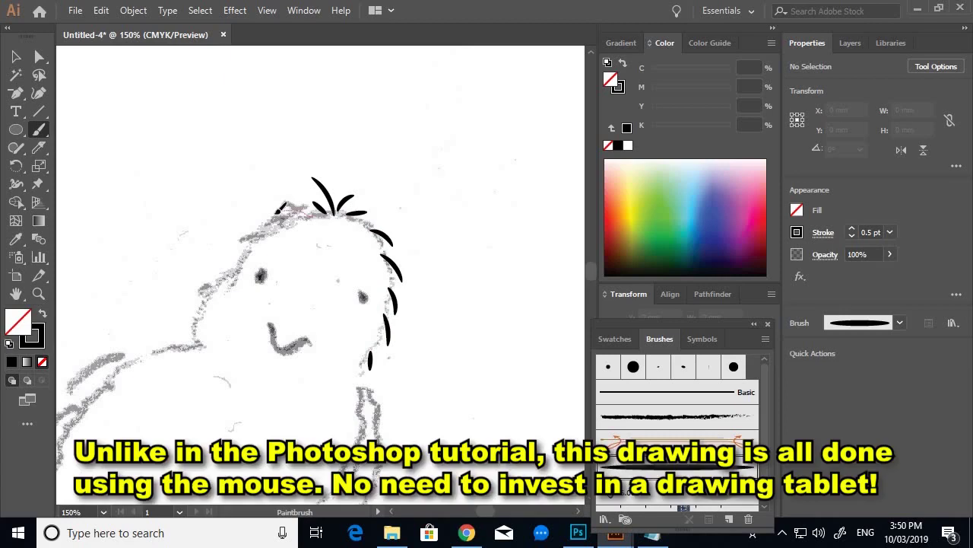
mouse_move(309, 214)
mouse_down()
mouse_move(260, 237)
mouse_move(268, 242)
mouse_move(244, 255)
mouse_move(233, 285)
mouse_move(226, 278)
mouse_move(213, 292)
mouse_move(193, 339)
mouse_up()
Trace the chick's right-hand wing with a long outer curve and short inner feather strokes, and paint the belly line toward the leg
key(ctrl+minus)
key(ctrl+minus)
key(ctrl+minus)
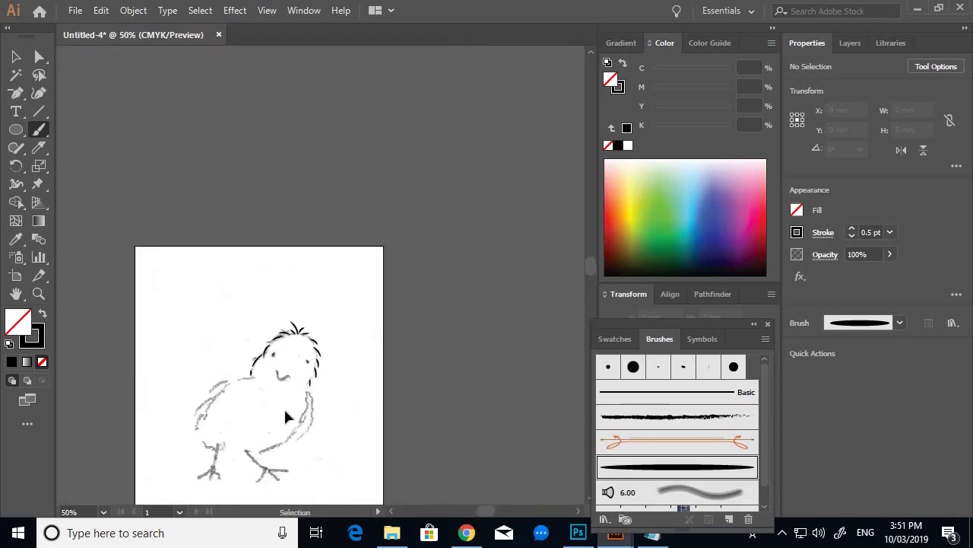
scroll(254, 434, up, 3)
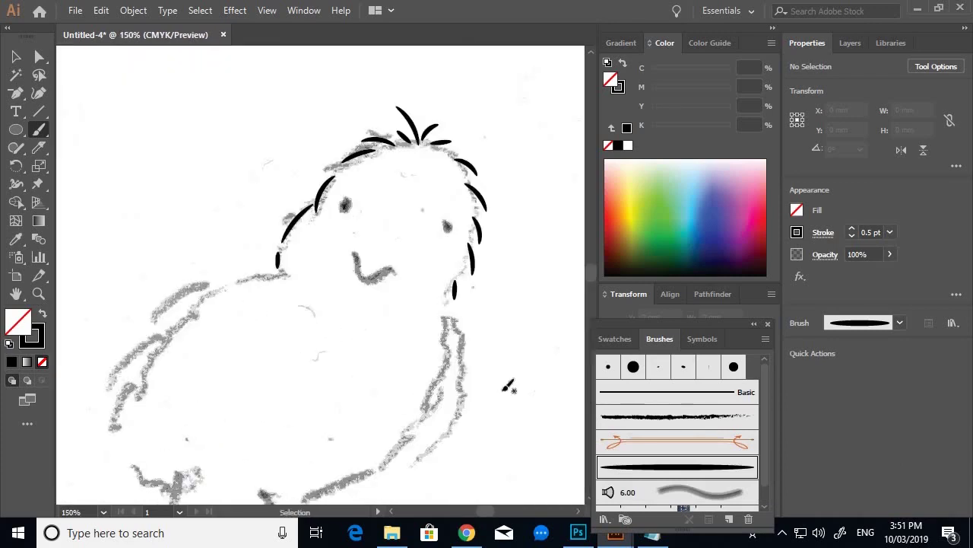
mouse_move(453, 315)
mouse_down()
mouse_move(462, 337)
mouse_move(448, 428)
mouse_move(408, 464)
mouse_up()
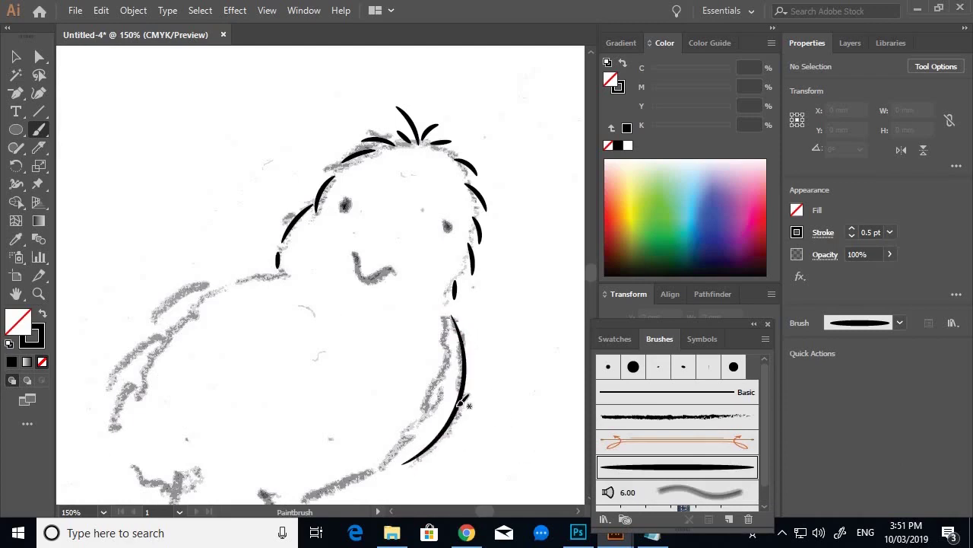
drag(398, 391, 404, 295)
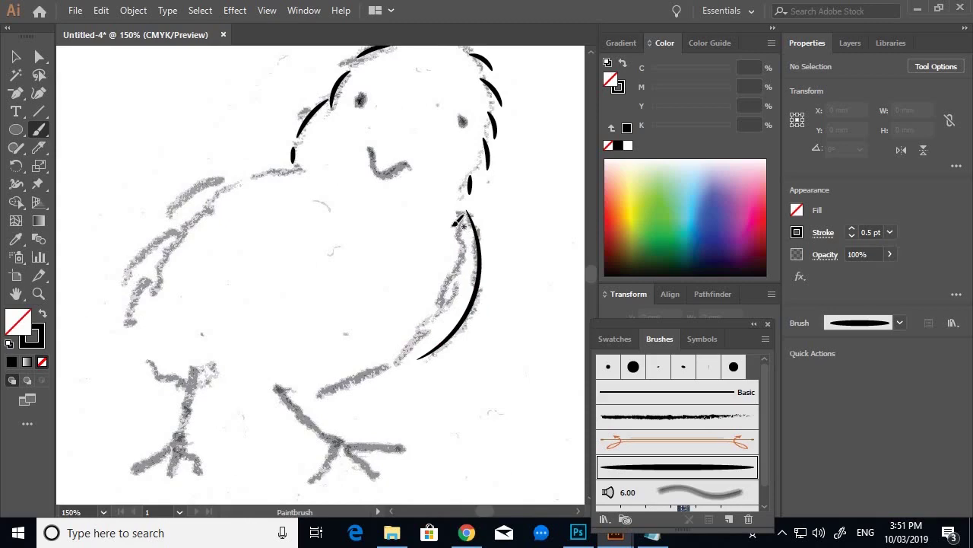
mouse_move(454, 227)
mouse_down()
mouse_move(460, 288)
mouse_move(451, 304)
mouse_move(361, 378)
mouse_move(318, 395)
mouse_up()
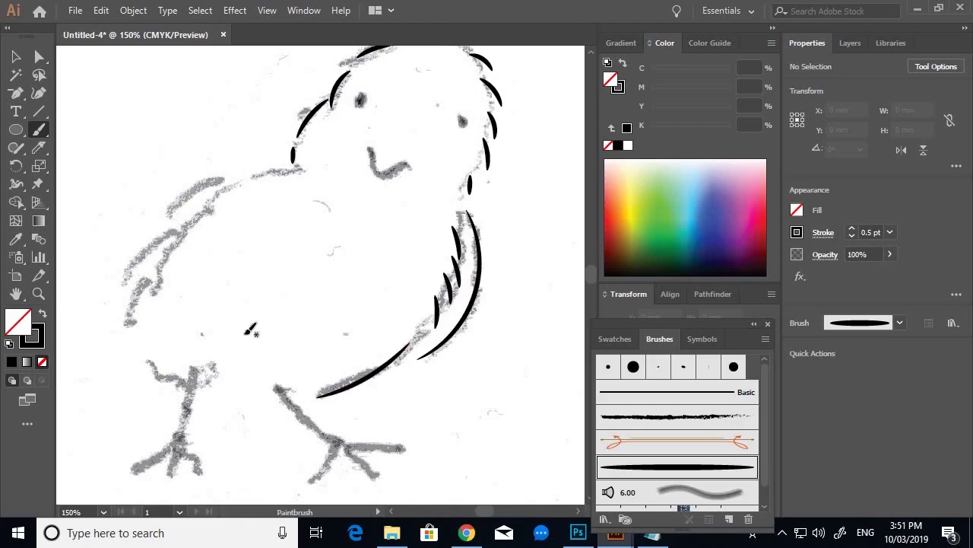
Trace the chick's left-hand wing feathers and rounded rear outline, and paint the belly line between the legs
mouse_move(242, 171)
mouse_down()
mouse_move(186, 196)
mouse_move(127, 267)
mouse_move(138, 297)
mouse_move(134, 350)
mouse_move(178, 379)
mouse_up()
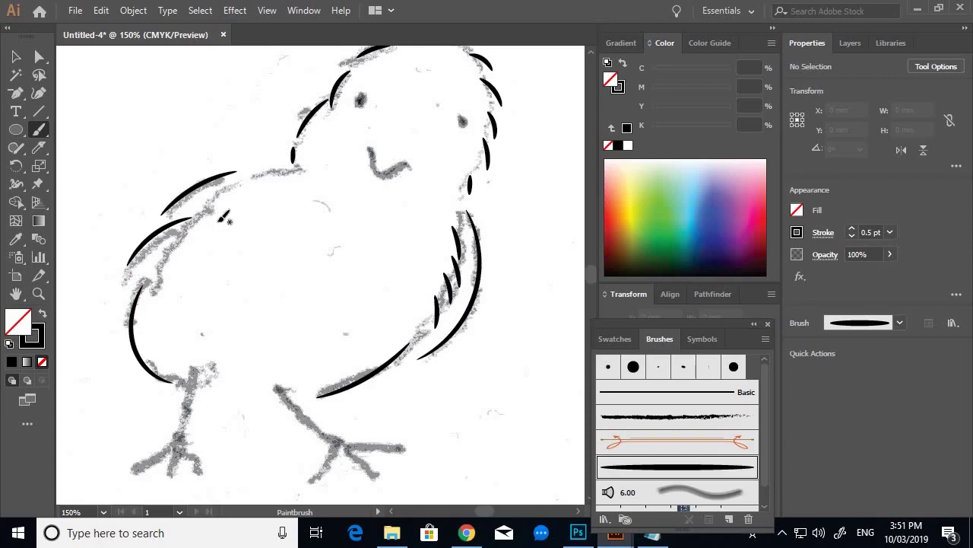
drag(219, 222, 174, 268)
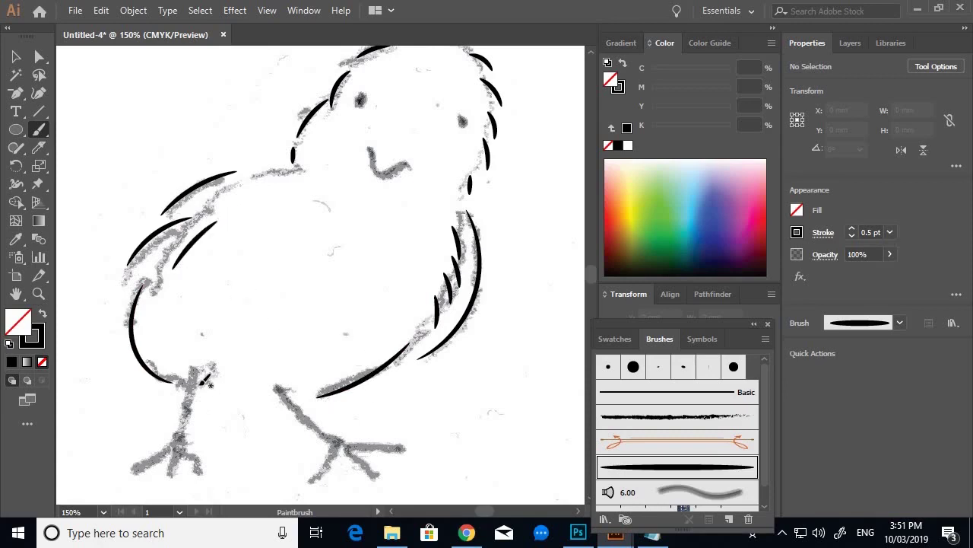
drag(202, 385, 277, 400)
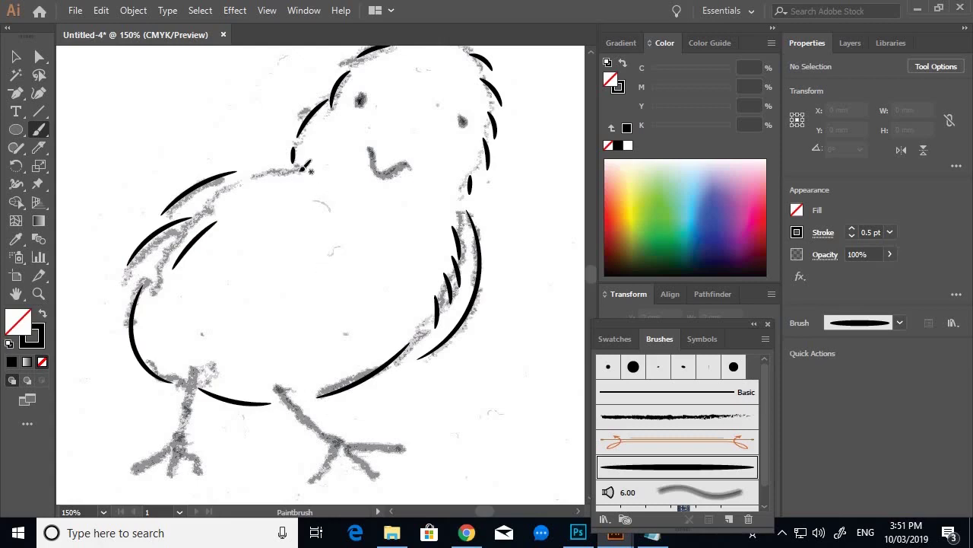
Paint the curved back line from the base of the chick's neck toward the left-hand wing
drag(302, 169, 209, 191)
key(ctrl+minus)
key(ctrl+minus)
key(ctrl+minus)
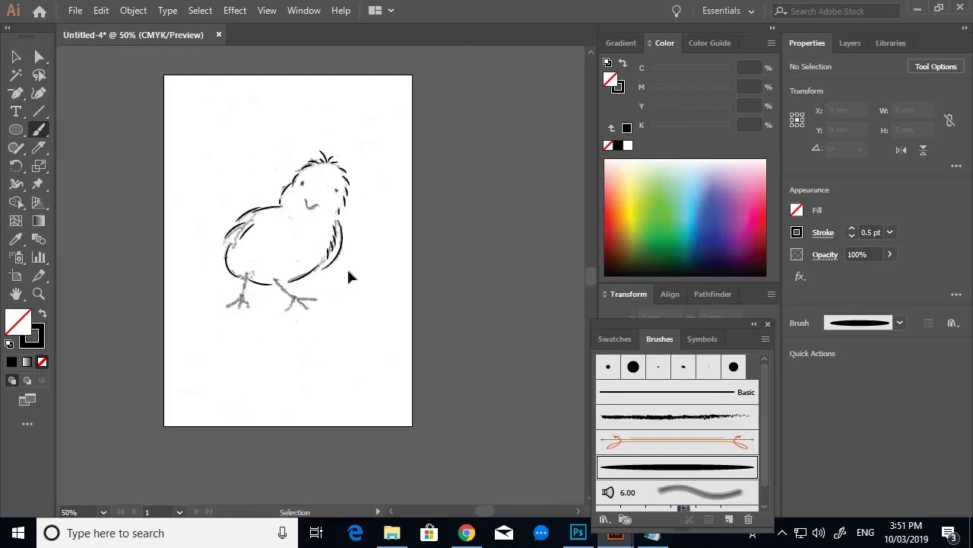
scroll(262, 209, up, 5)
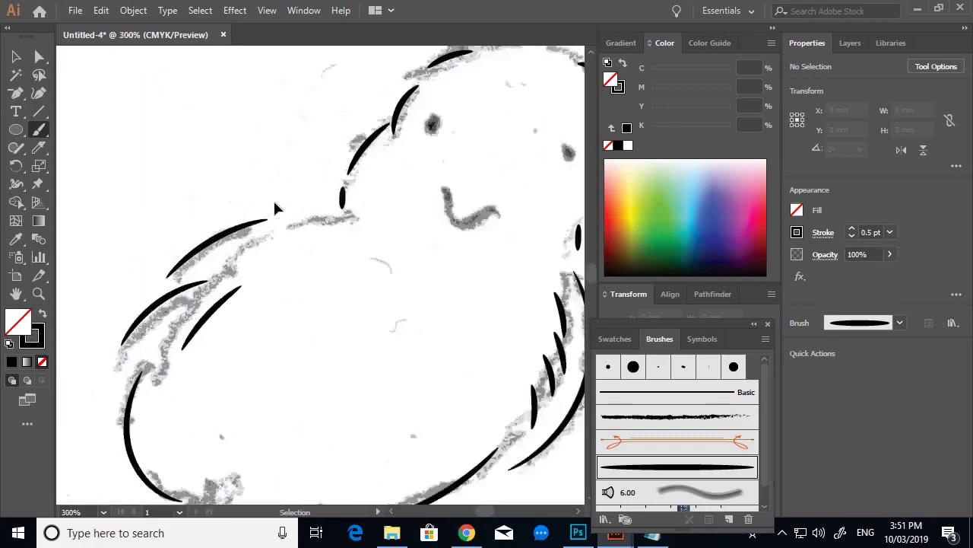
mouse_move(386, 221)
mouse_down()
mouse_move(291, 241)
mouse_move(248, 260)
mouse_up()
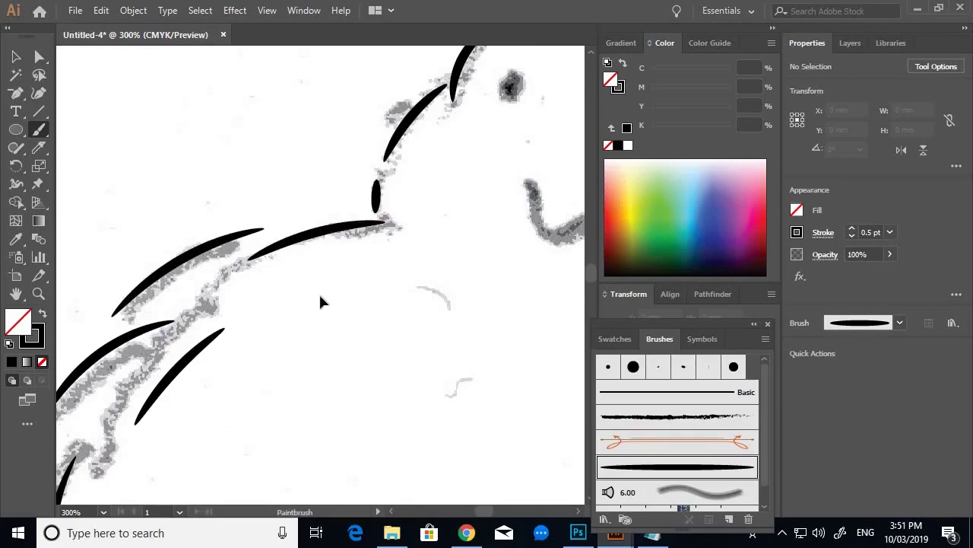
Trace the chick's beak with two short tapered strokes meeting in a V
scroll(319, 302, down, 4)
scroll(402, 373, up, 2)
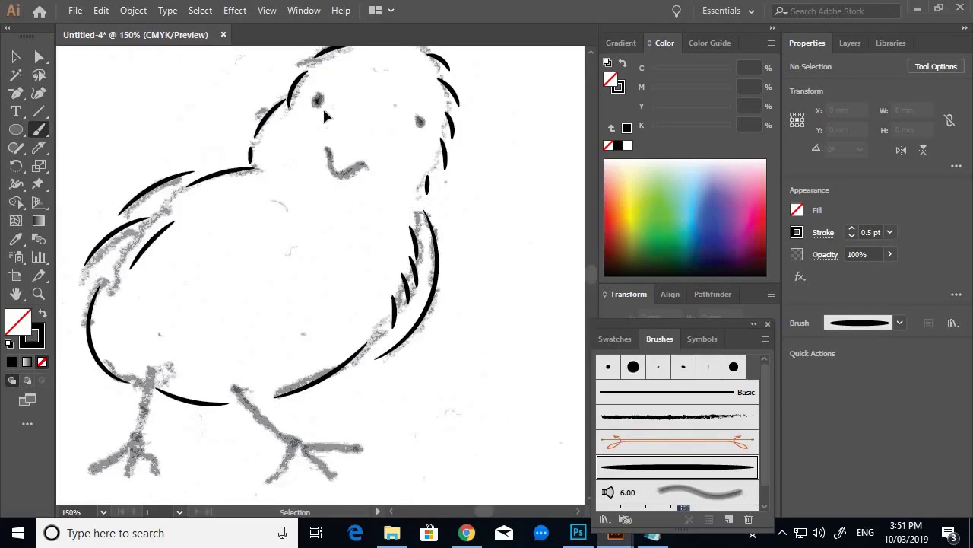
scroll(323, 107, up, 3)
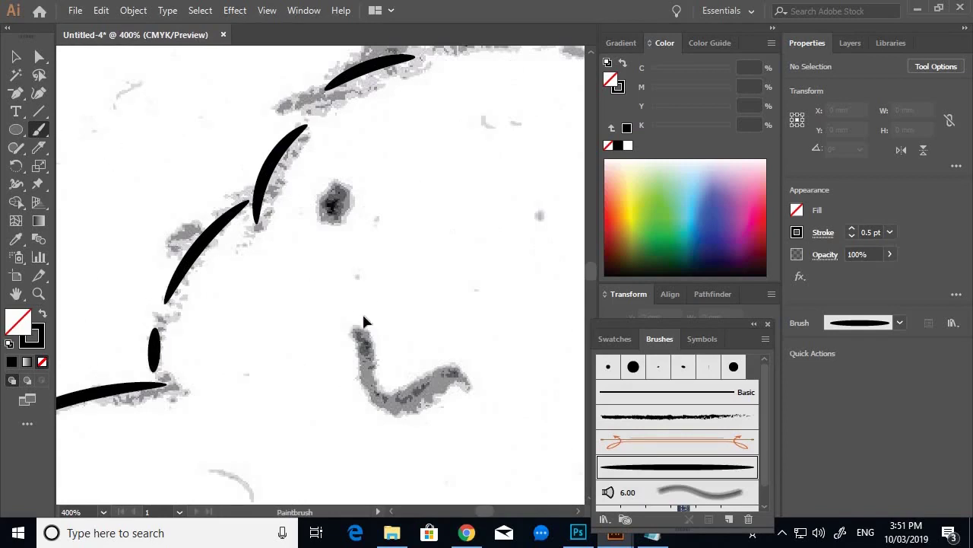
scroll(364, 320, down, 2)
scroll(396, 386, up, 1)
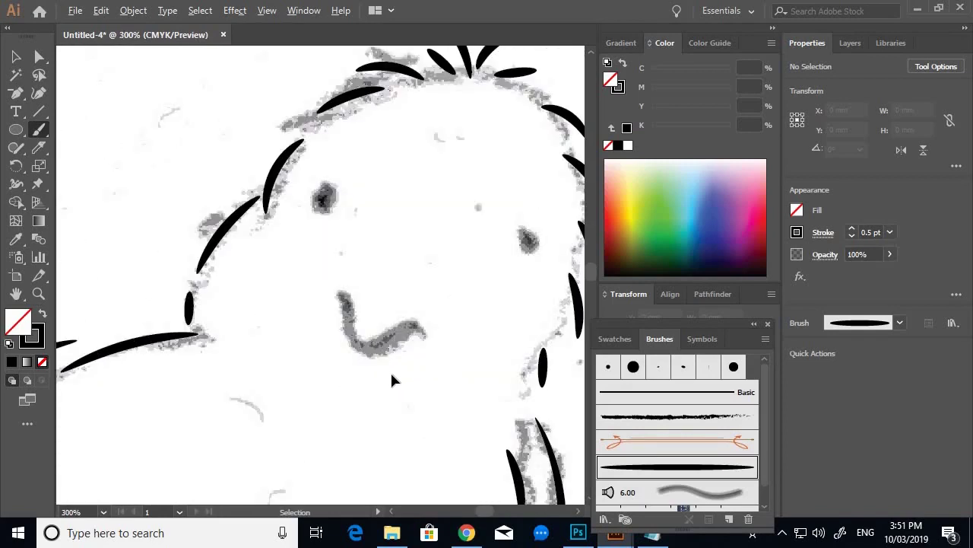
scroll(392, 375, up, 1)
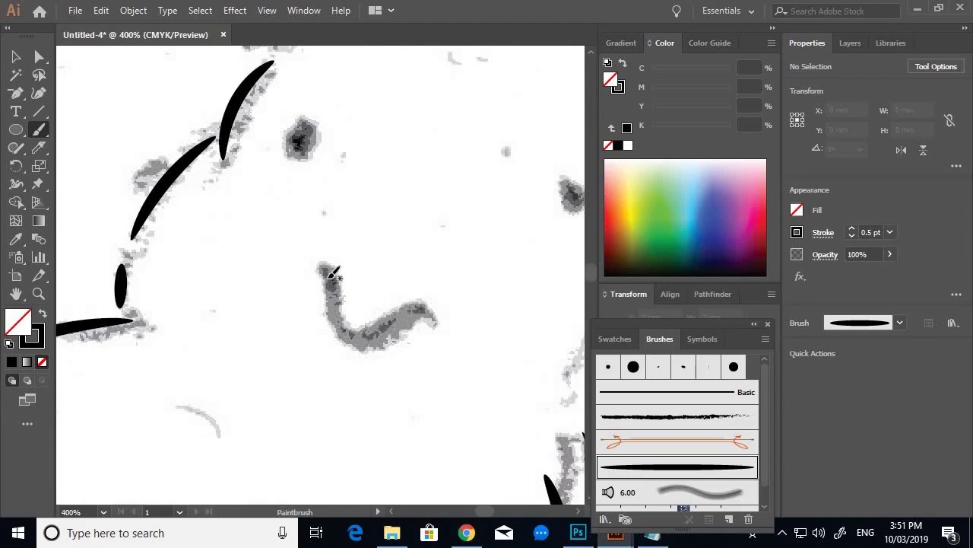
drag(361, 336, 362, 336)
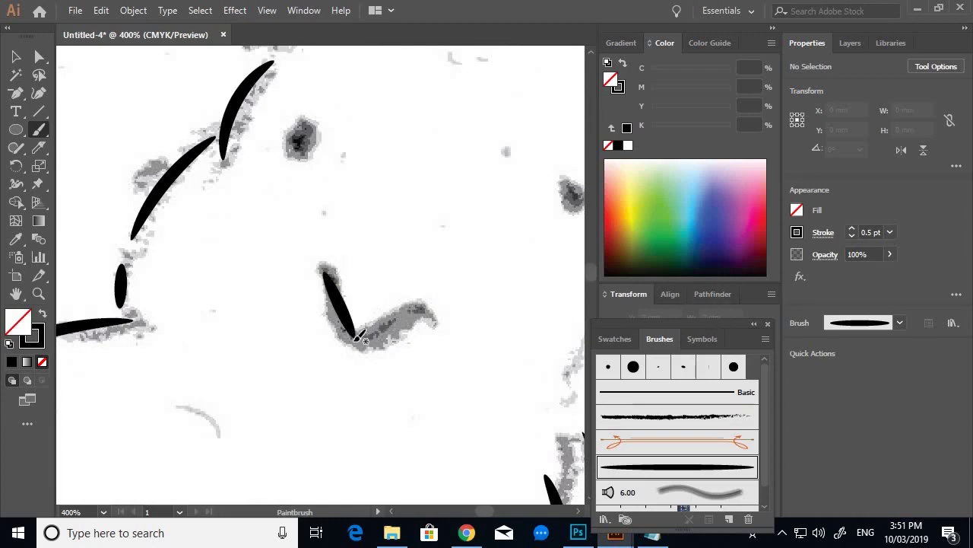
drag(423, 313, 424, 313)
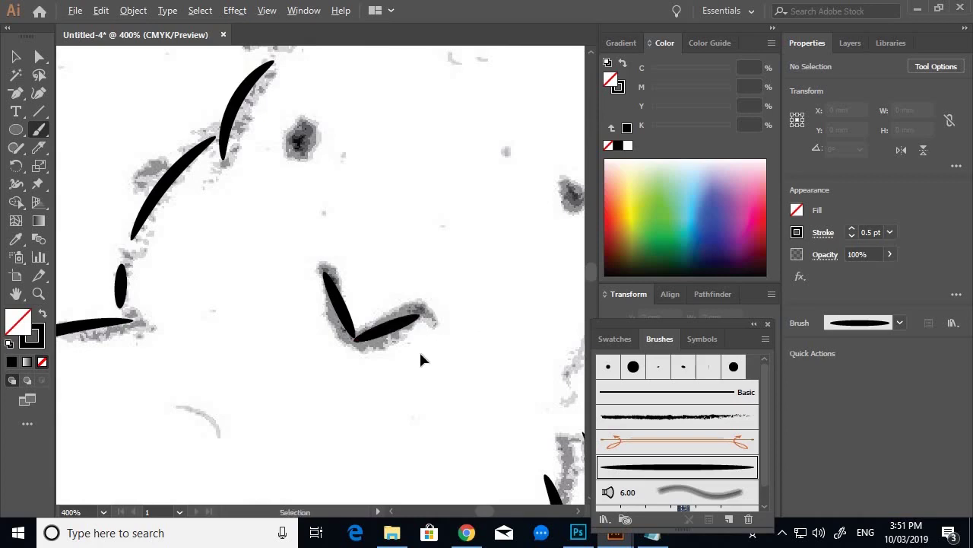
Trace the chick's left-hand leg with one long stroke and three short toe strokes fanning out from its lower end
scroll(419, 350, down, 4)
drag(419, 404, 439, 105)
scroll(307, 380, up, 2)
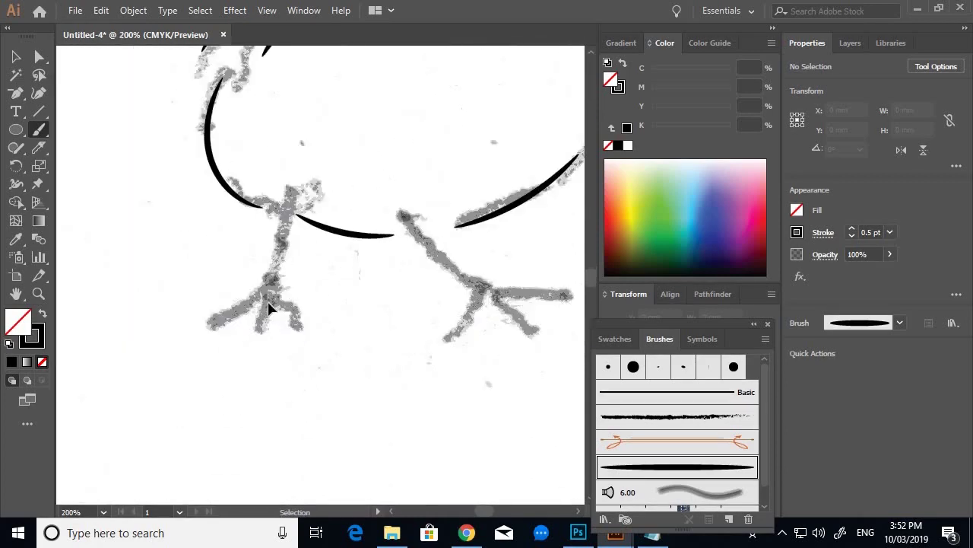
drag(293, 188, 286, 236)
drag(274, 283, 271, 285)
drag(215, 320, 214, 322)
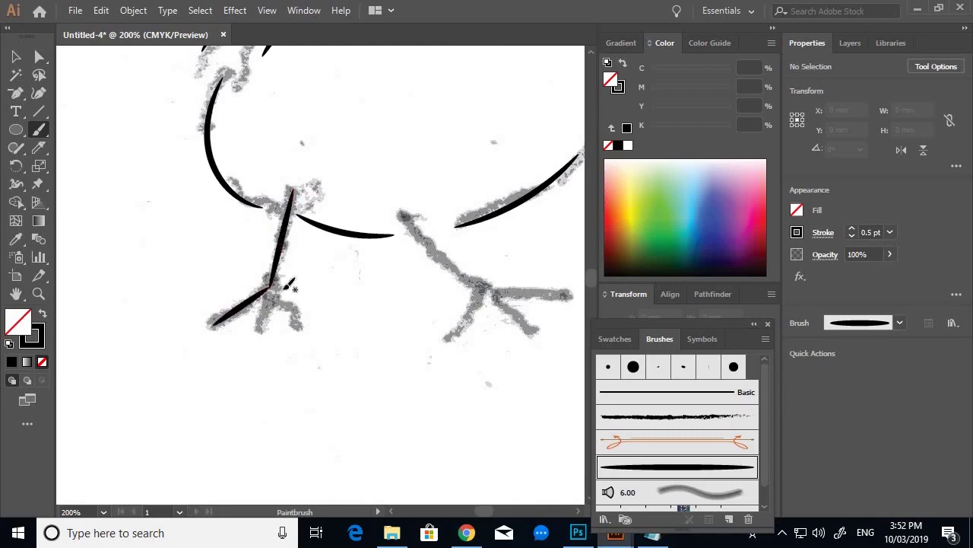
mouse_move(271, 285)
mouse_down()
mouse_move(259, 330)
mouse_move(282, 307)
mouse_move(303, 327)
mouse_up()
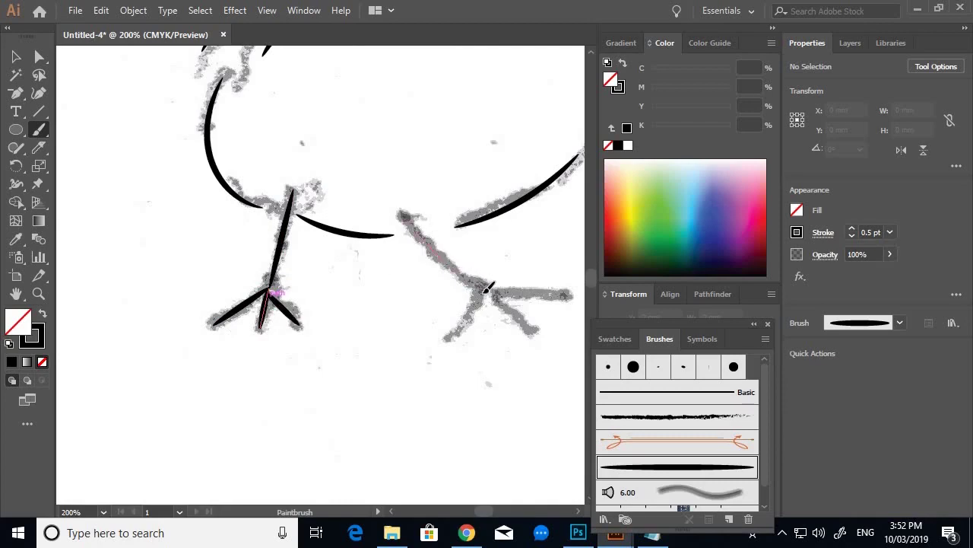
Trace the chick's right-hand leg and its three toes with tapered strokes
mouse_move(485, 291)
mouse_down()
mouse_move(450, 338)
mouse_move(493, 301)
mouse_move(538, 325)
mouse_up()
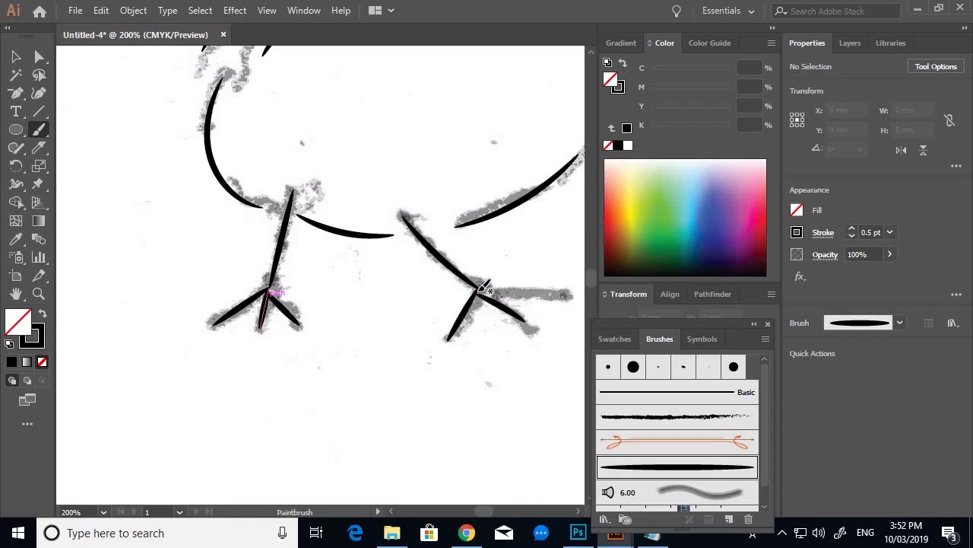
drag(486, 292, 575, 291)
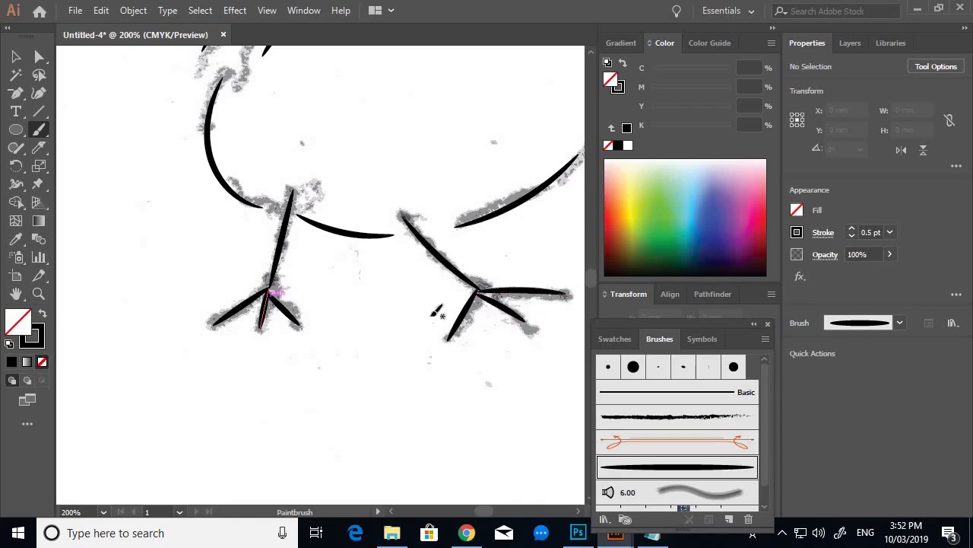
Hide the Rough layer to check the traced line art of the whole chick, and show the layer again
key(ctrl+minus)
key(ctrl+minus)
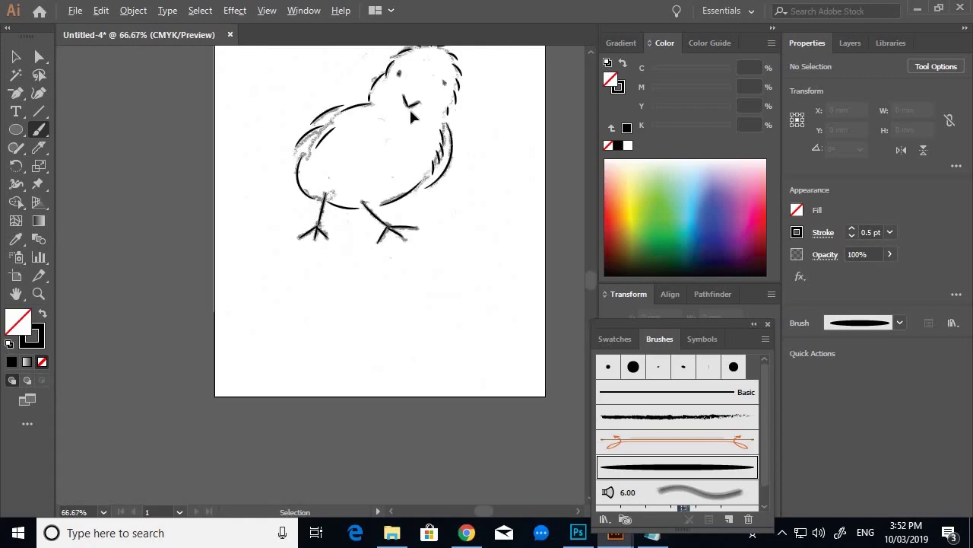
drag(399, 128, 348, 212)
scroll(359, 176, up, 1)
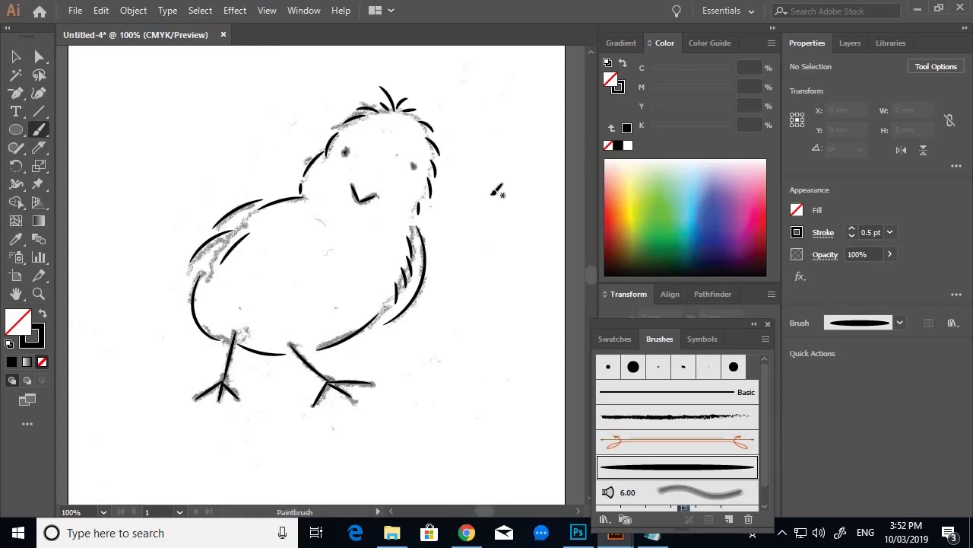
click(850, 44)
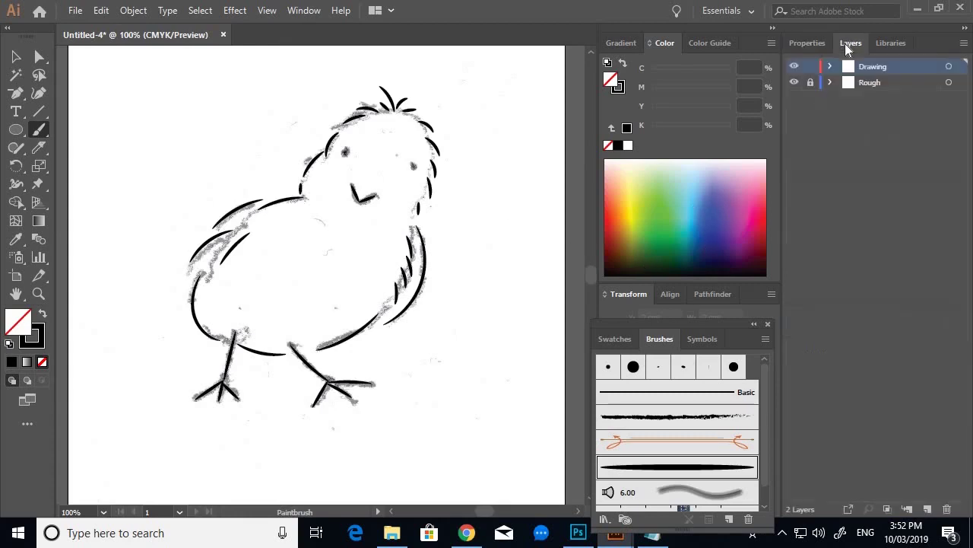
click(794, 83)
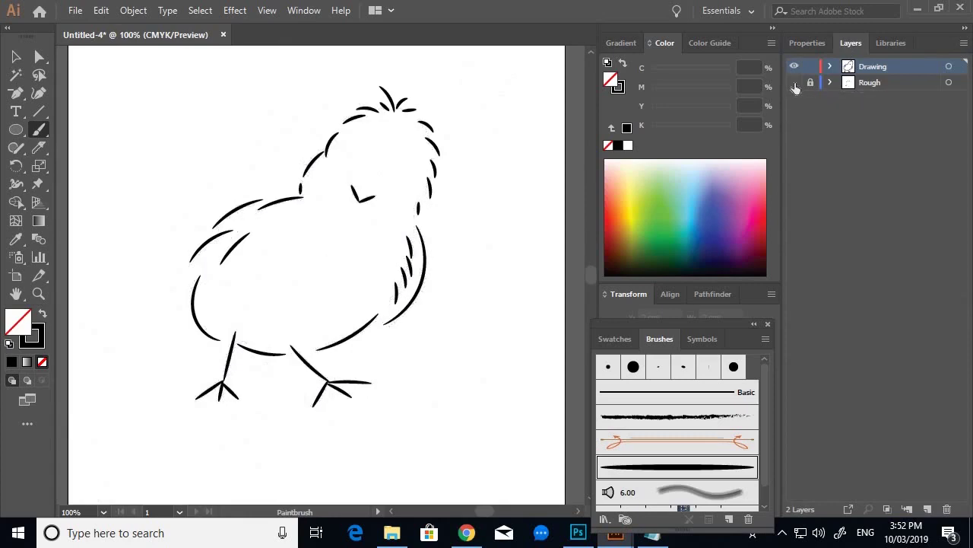
click(794, 83)
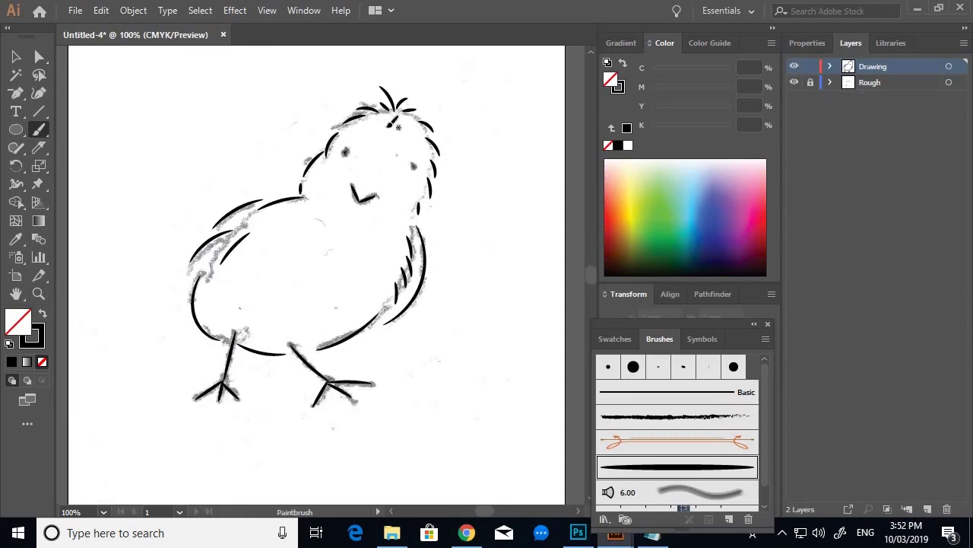
Draw a perfect circle about 2.9 mm wide over the chick's left-hand eye, with a black fill and no stroke
ctrl+click(362, 112)
ctrl+click(362, 112)
ctrl+click(362, 112)
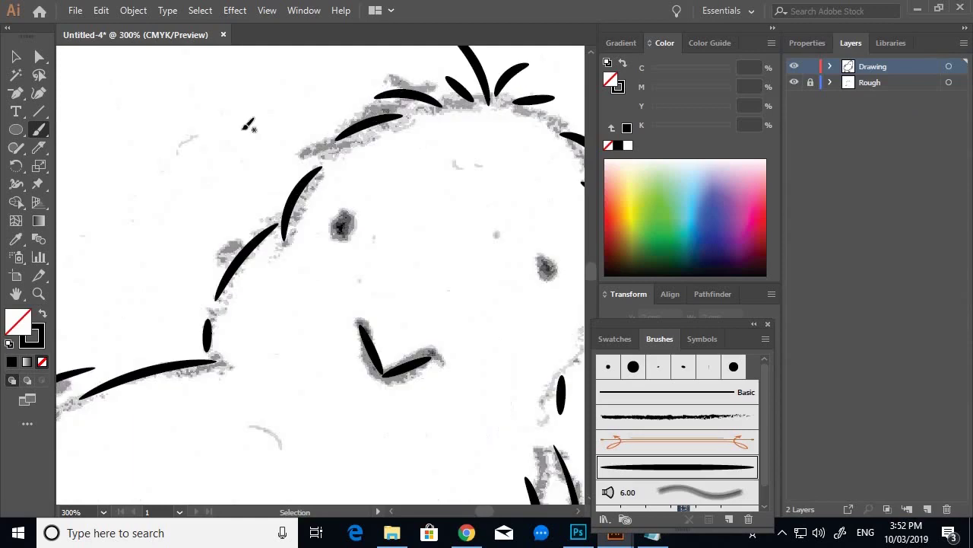
click(15, 131)
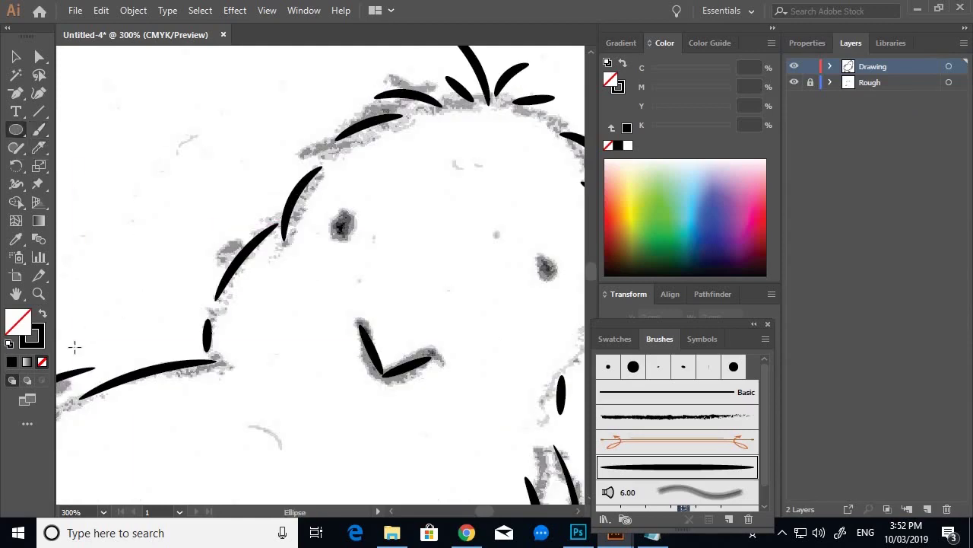
click(42, 315)
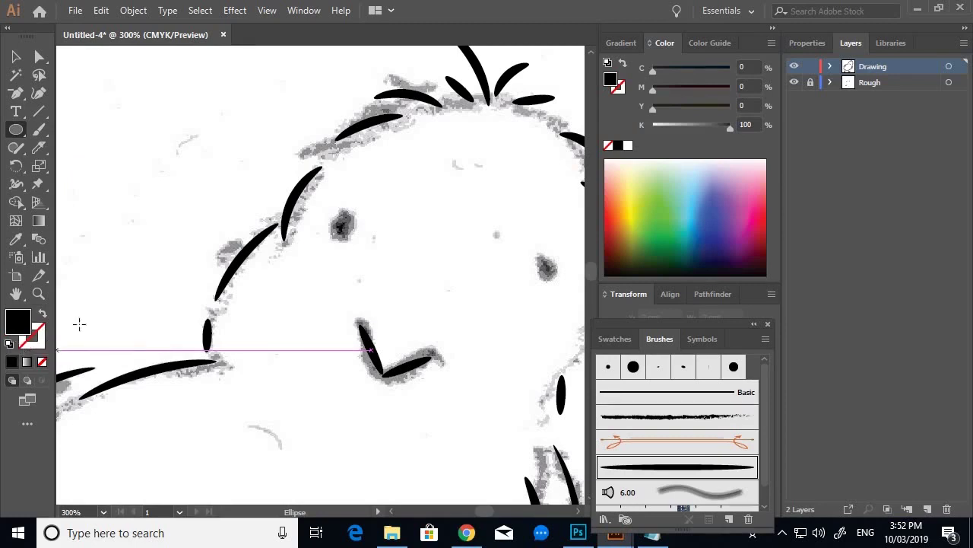
scroll(358, 232, up, 2)
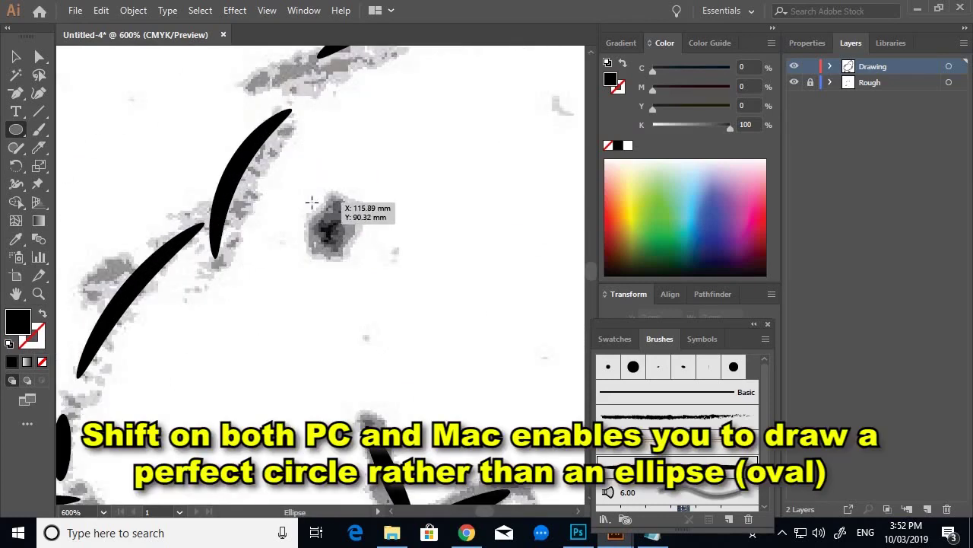
drag(312, 203, 348, 242)
Place a copy of the eye circle over the chick's right-hand eye and deselect it
scroll(349, 243, down, 3)
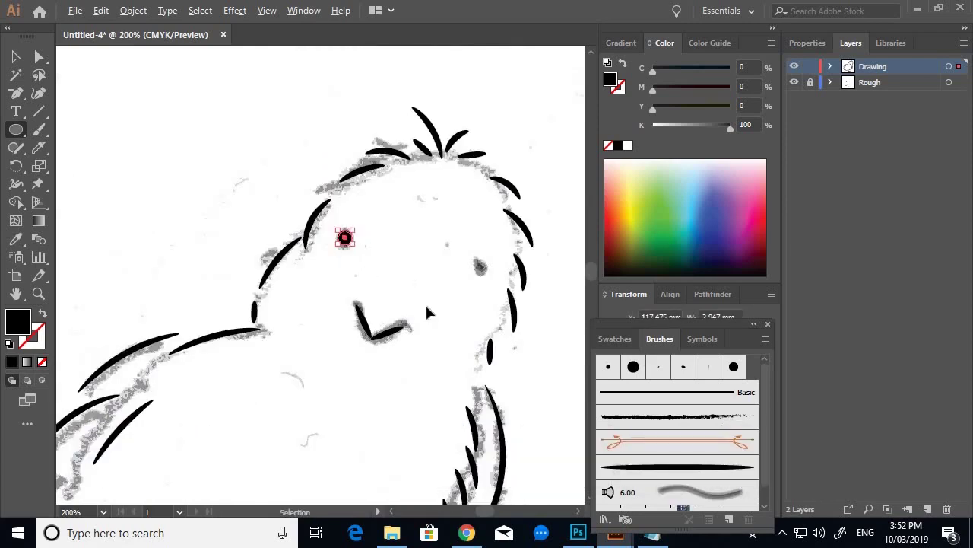
scroll(515, 290, up, 3)
scroll(388, 275, down, 2)
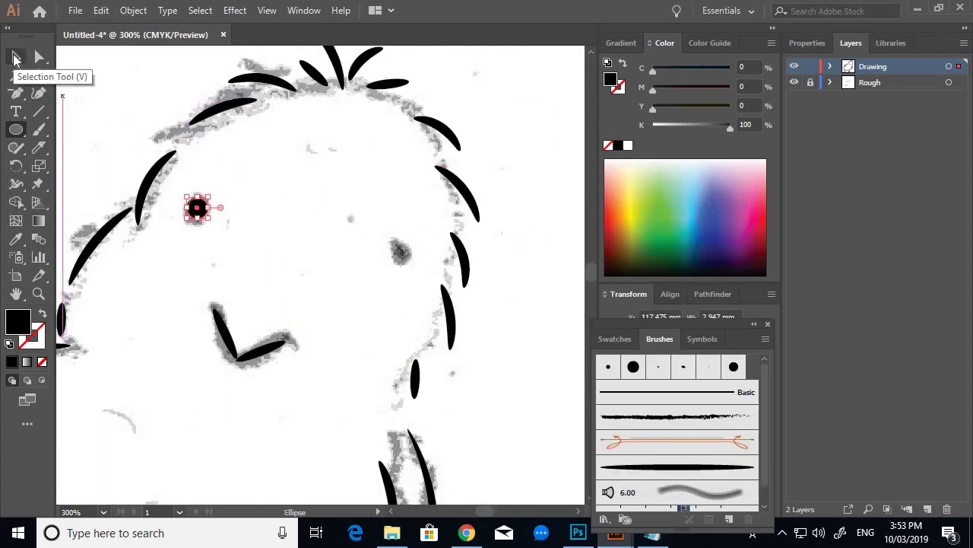
click(13, 60)
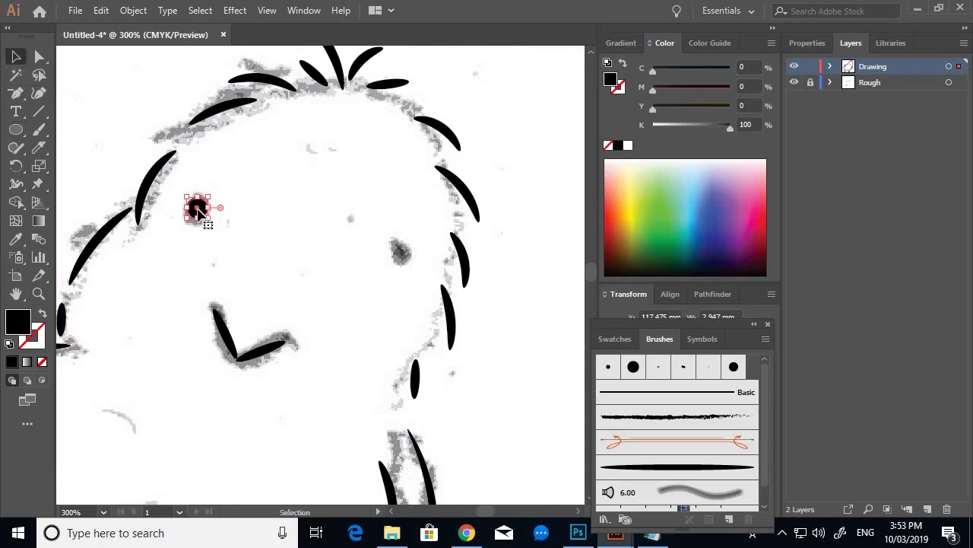
key(ctrl)
key(alt)
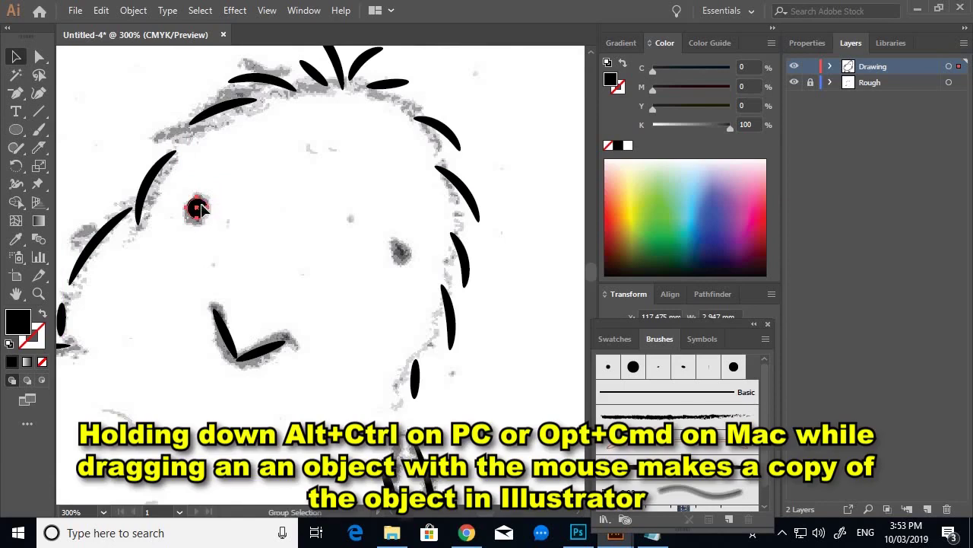
drag(196, 208, 407, 254)
scroll(333, 262, down, 3)
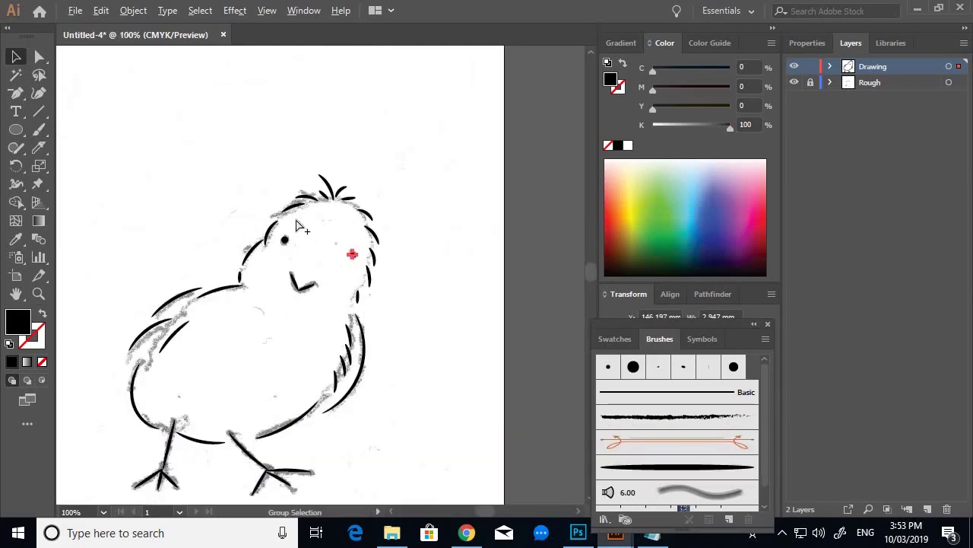
scroll(315, 247, up, 2)
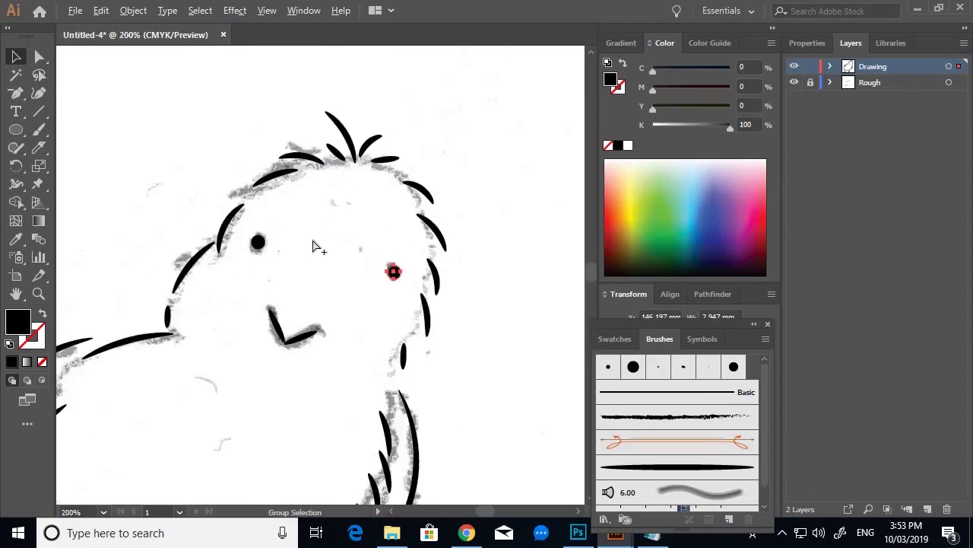
click(158, 122)
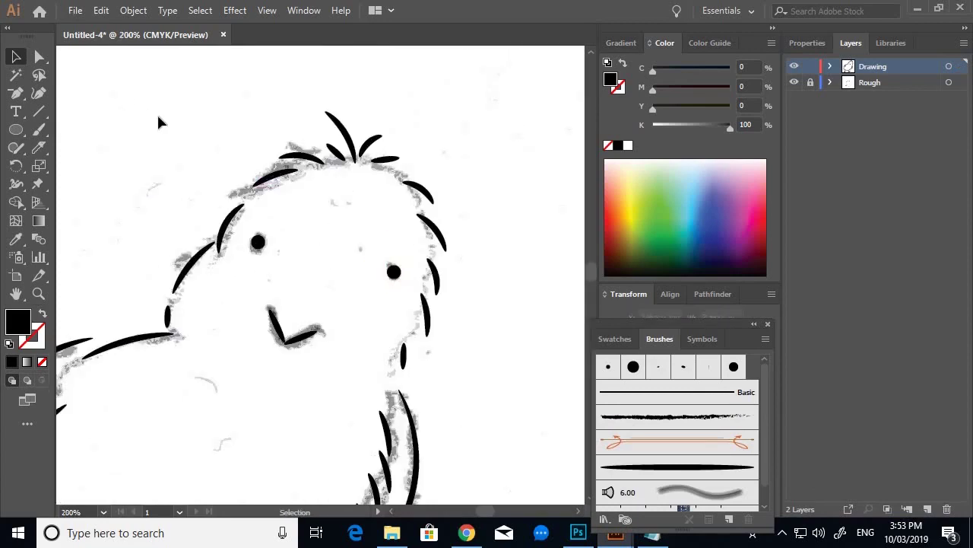
Hide the Rough layer so only the traced chick drawing is shown
click(794, 82)
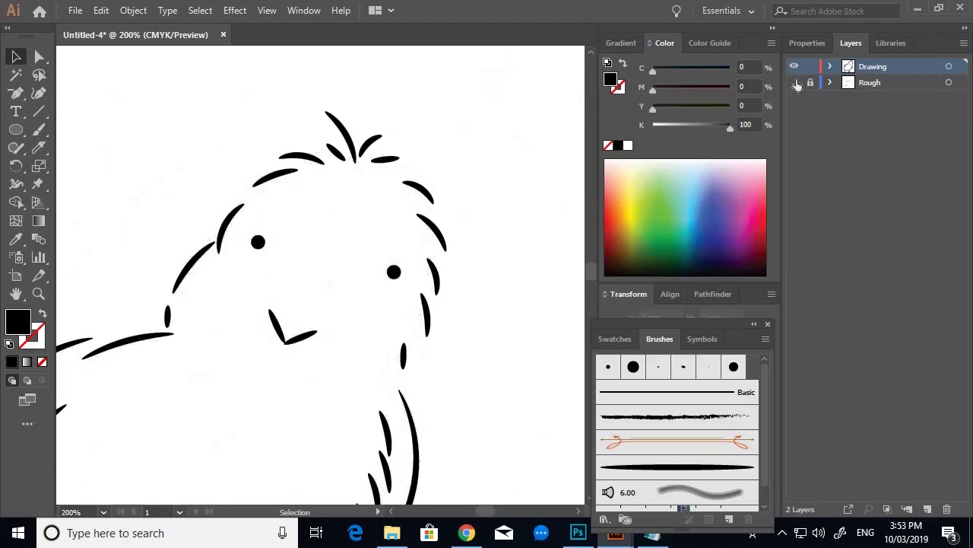
scroll(499, 254, down, 3)
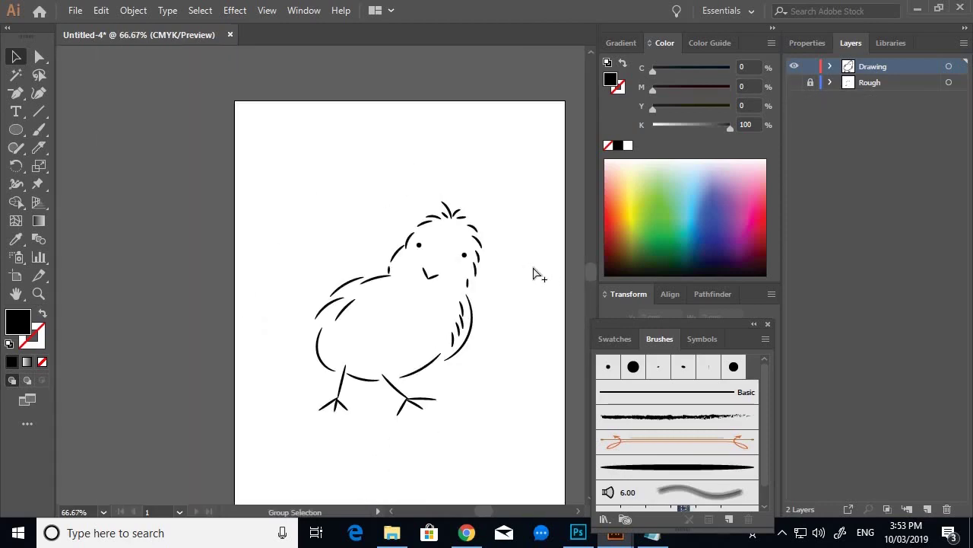
Show the Rough layer again and delete the black circle over the chick's right-hand eye
scroll(534, 274, up, 1)
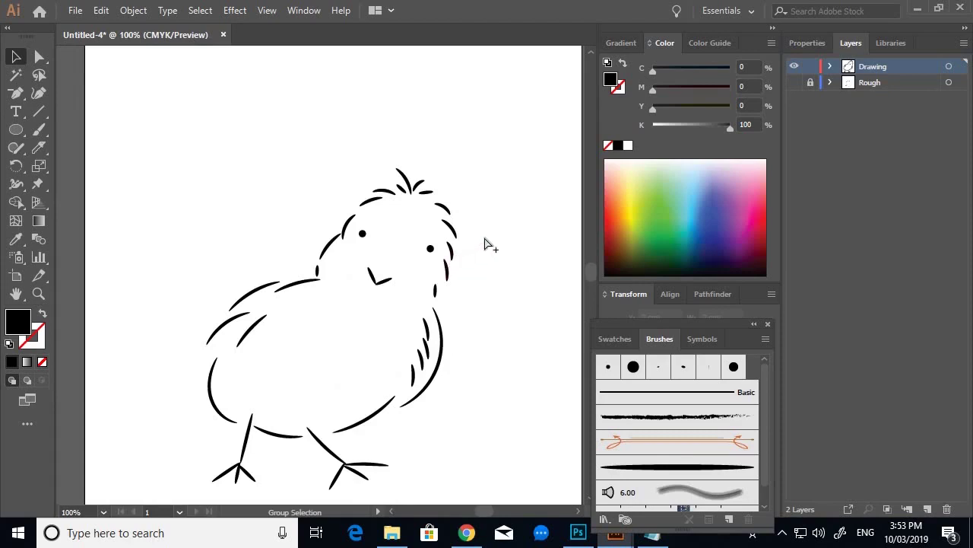
scroll(491, 245, down, 1)
scroll(486, 217, up, 1)
scroll(361, 242, up, 1)
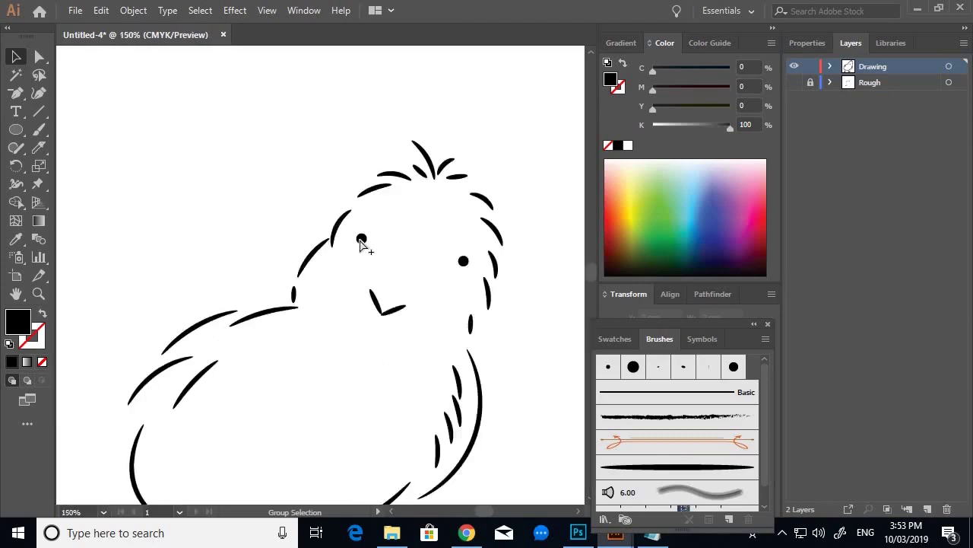
scroll(362, 242, up, 2)
scroll(362, 238, down, 1)
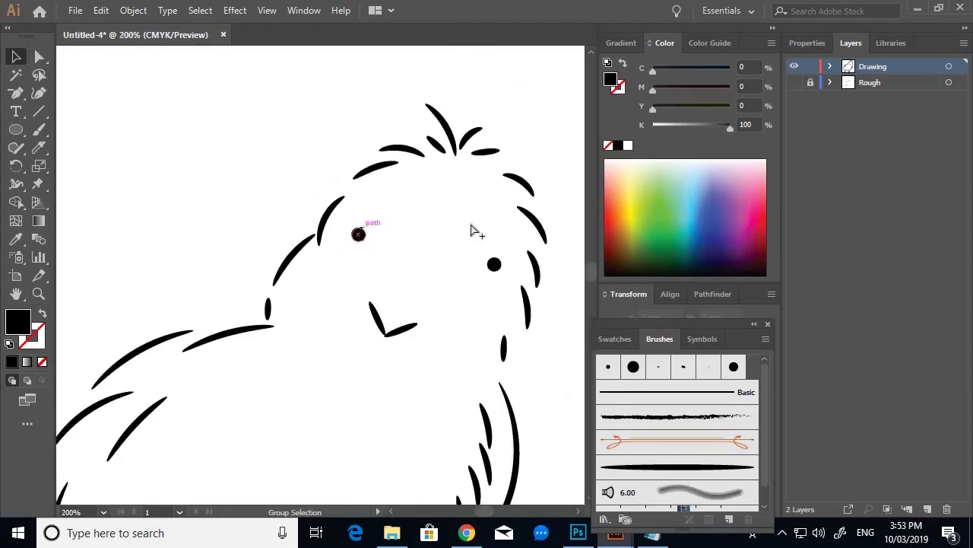
click(795, 82)
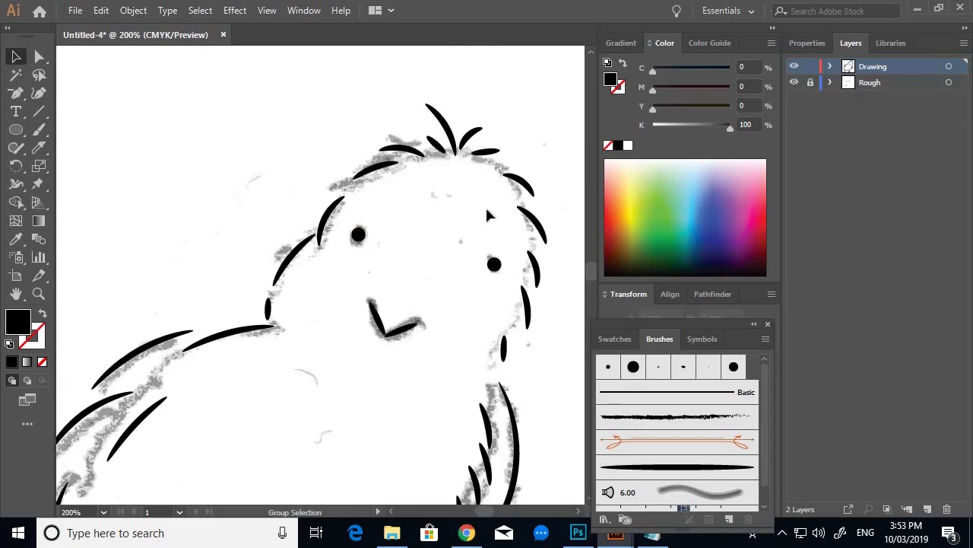
scroll(424, 228, up, 2)
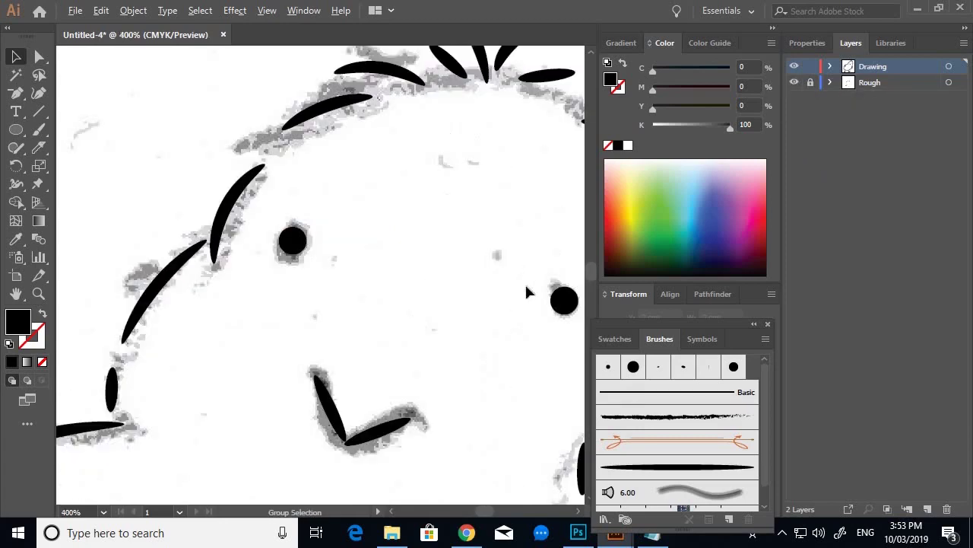
click(562, 304)
key(Delete)
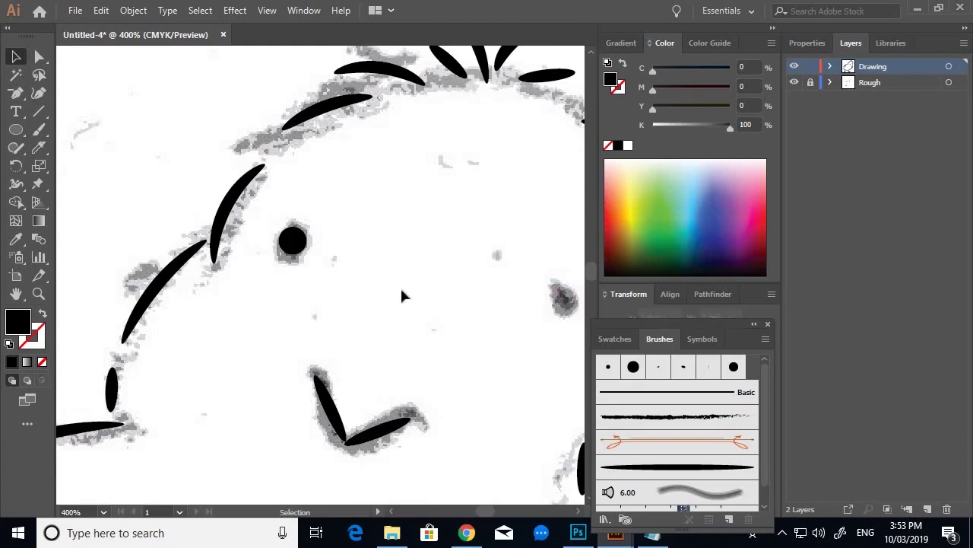
Shrink the left-hand eye circle to about 2.8 mm wide and place a copy of it over the sketched right-hand eye
scroll(293, 228, up, 2)
click(312, 255)
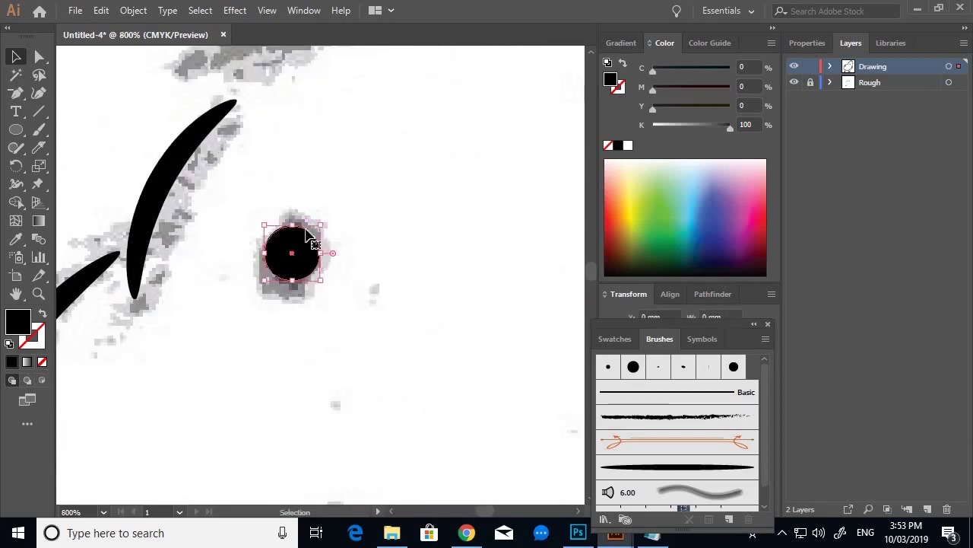
scroll(311, 236, up, 1)
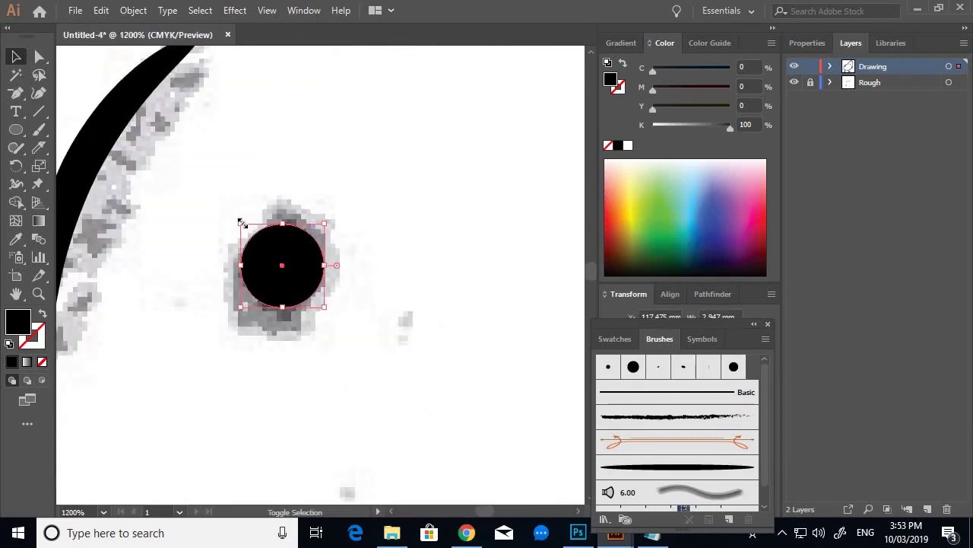
drag(241, 222, 246, 228)
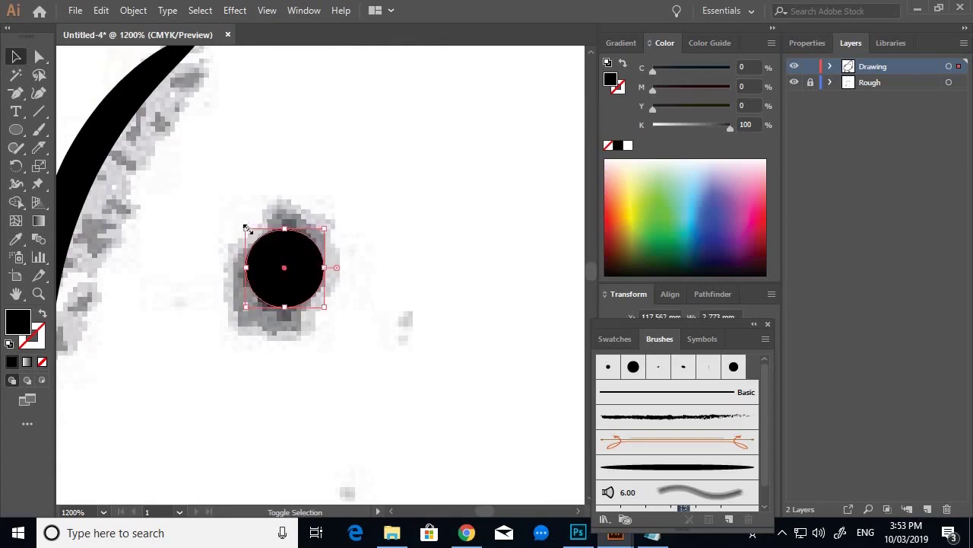
scroll(352, 275, down, 3)
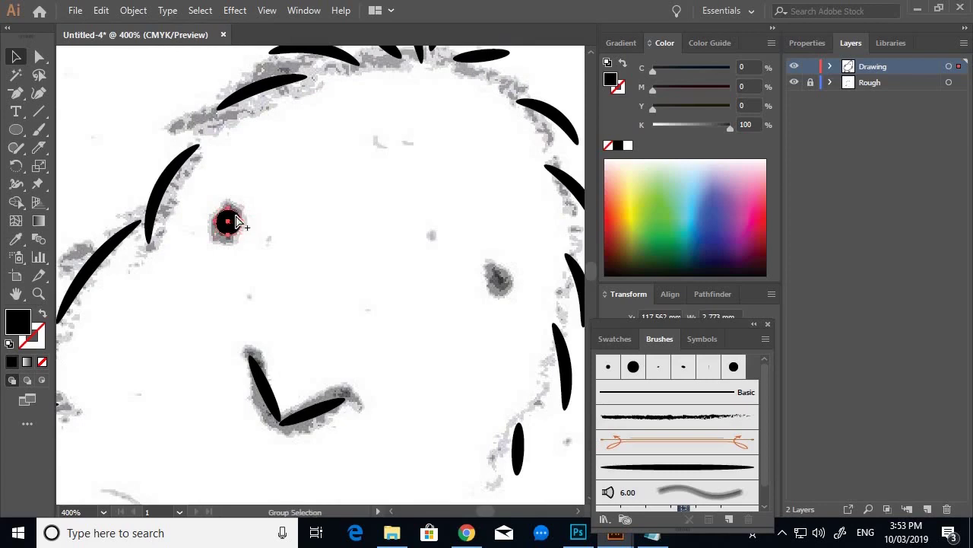
drag(235, 221, 497, 279)
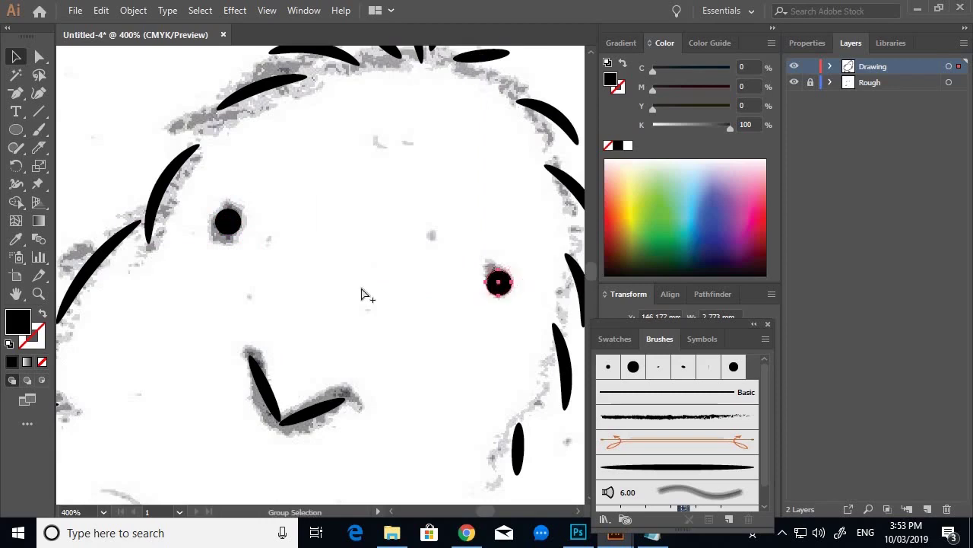
Hide the Rough layer and deselect the copied eye circle
scroll(363, 292, down, 3)
click(794, 82)
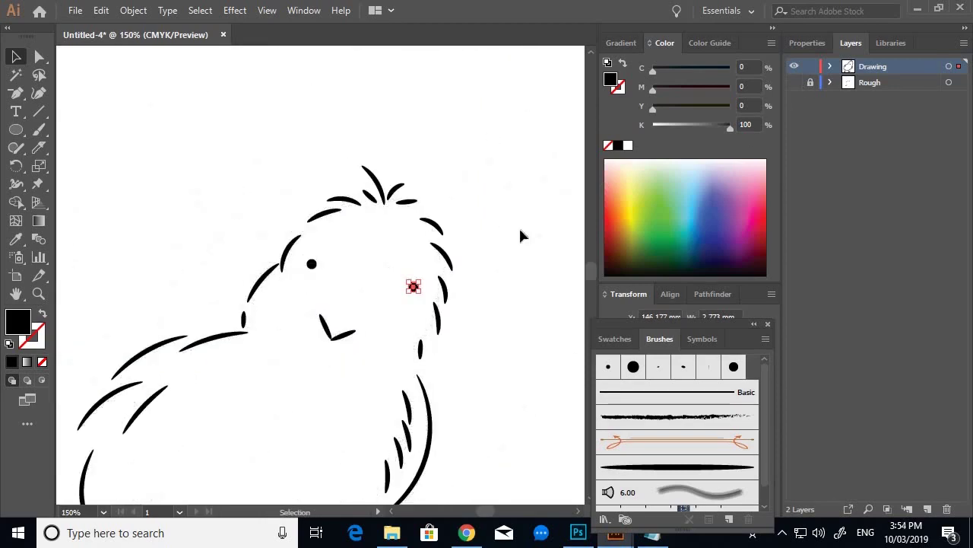
scroll(489, 261, down, 2)
scroll(487, 262, up, 1)
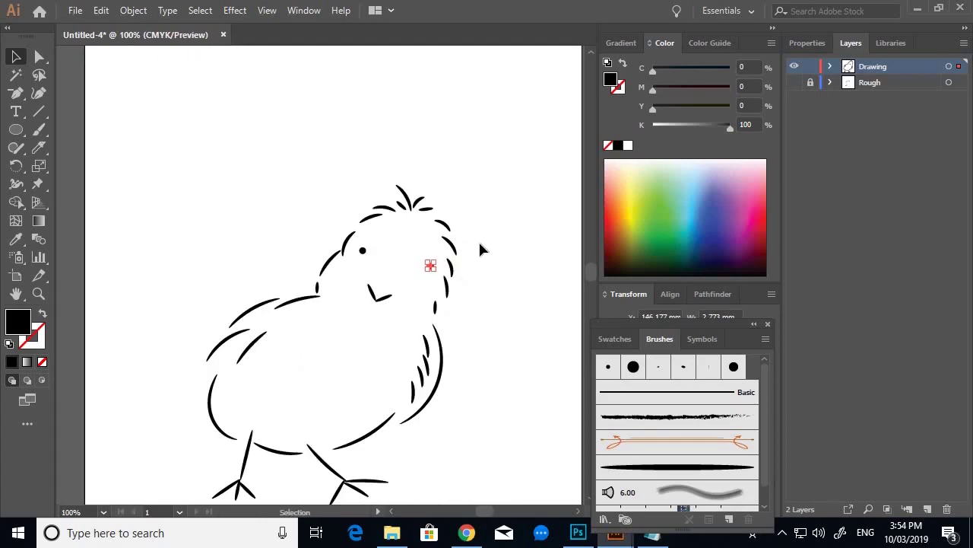
click(485, 240)
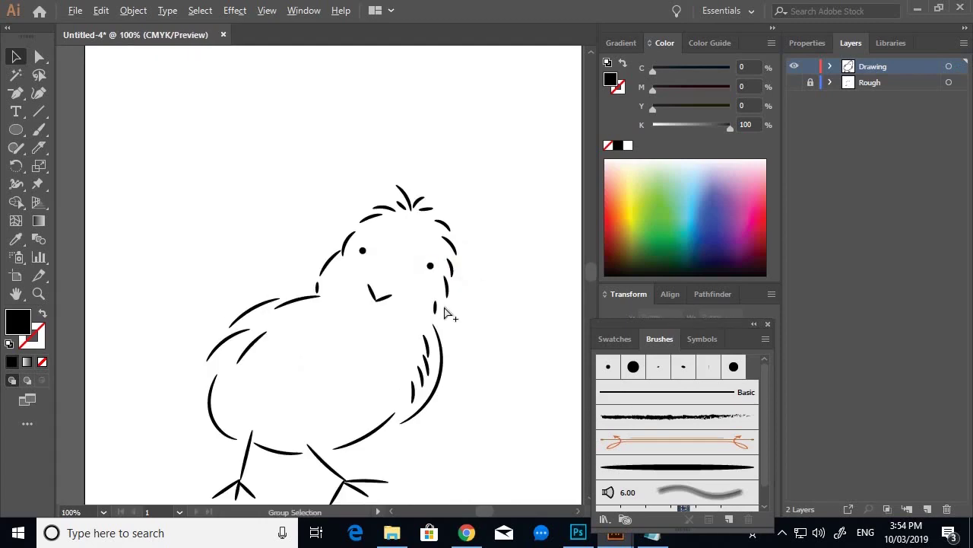
Select the chick's traced strokes and both eyes, then remove the two leg strokes from the selection
scroll(456, 324, down, 1)
scroll(459, 319, up, 1)
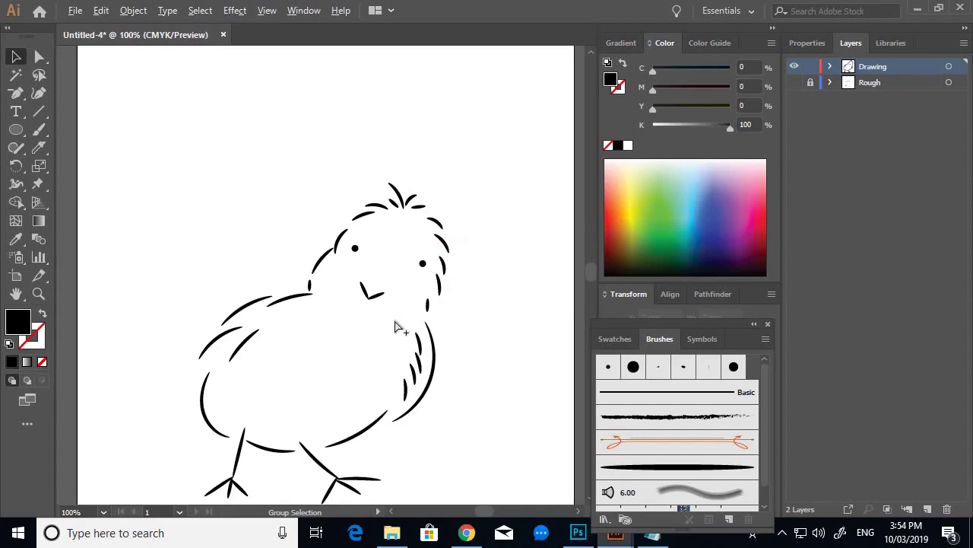
scroll(373, 301, up, 1)
scroll(374, 301, down, 1)
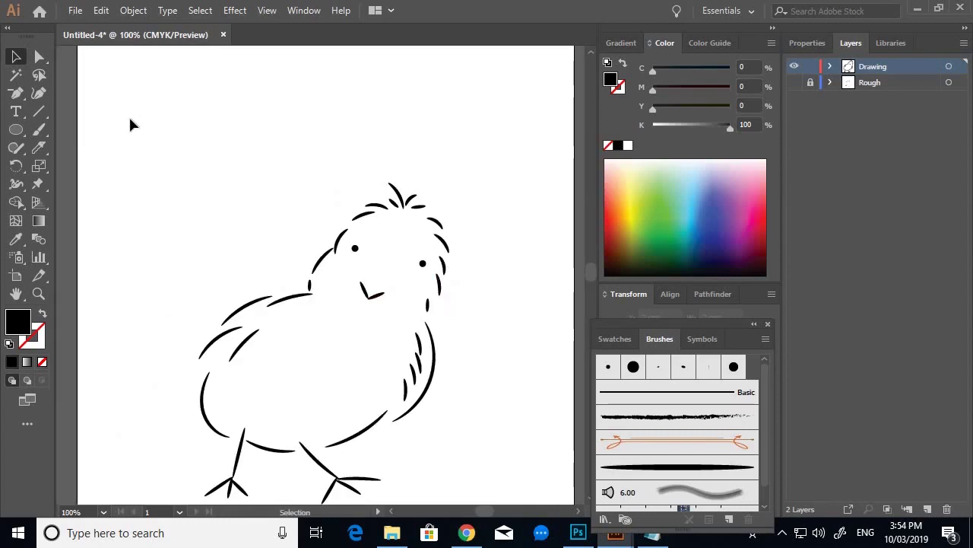
drag(137, 117, 526, 456)
scroll(361, 449, down, 5)
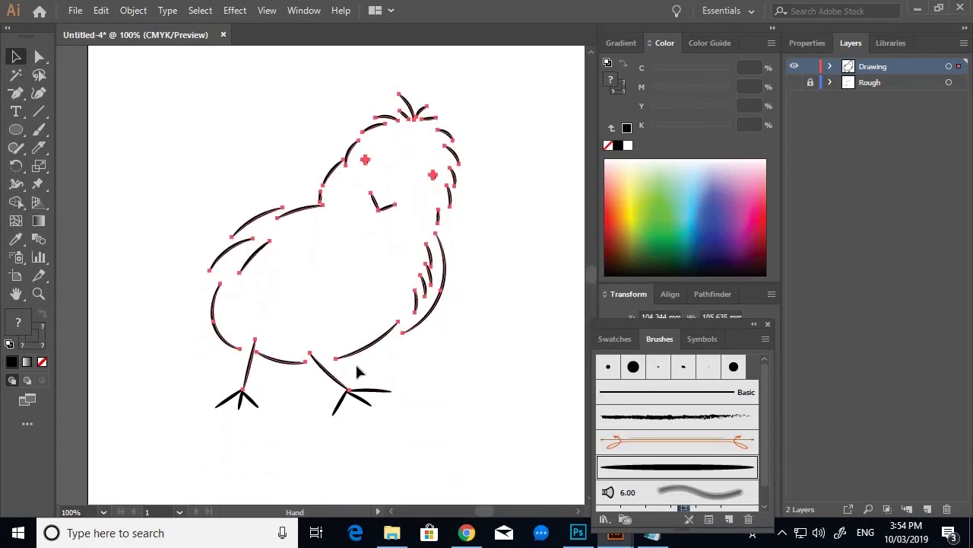
scroll(262, 366, up, 2)
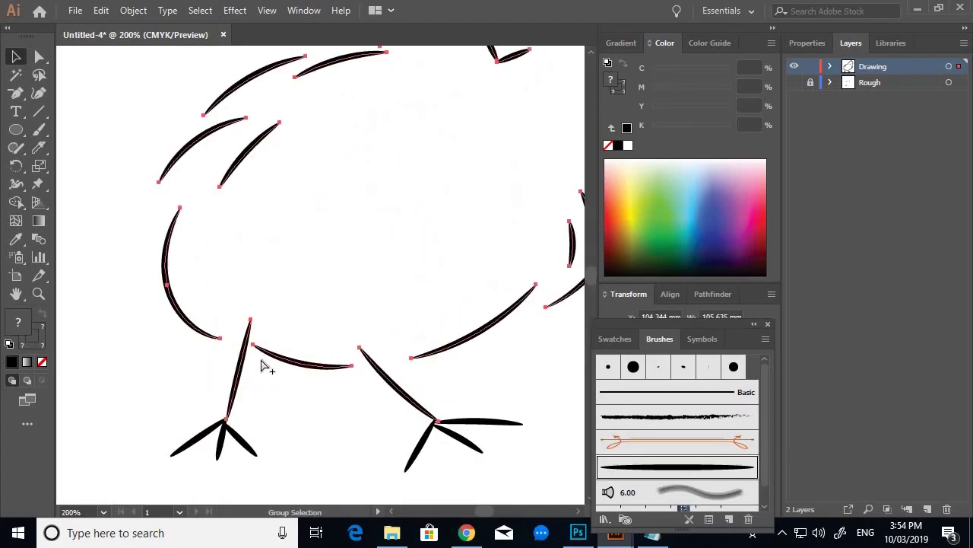
shift+click(242, 372)
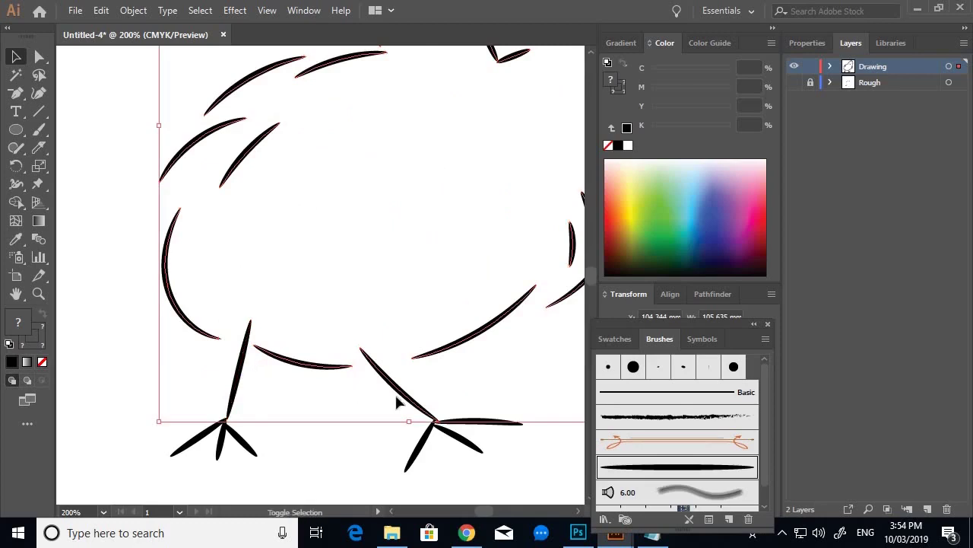
shift+click(413, 402)
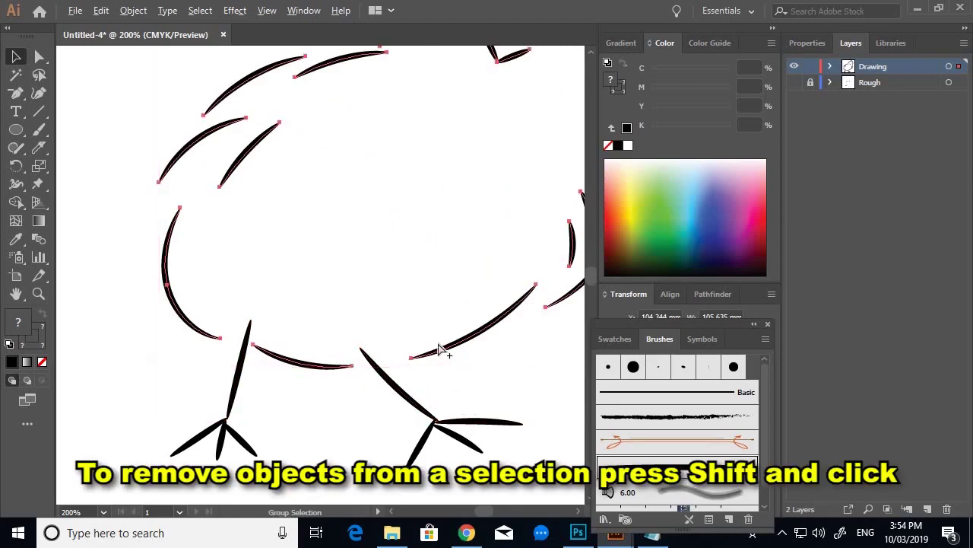
Remove both eye circles from the selection so only the body, head and beak strokes stay selected
scroll(456, 365, down, 2)
scroll(536, 246, up, 1)
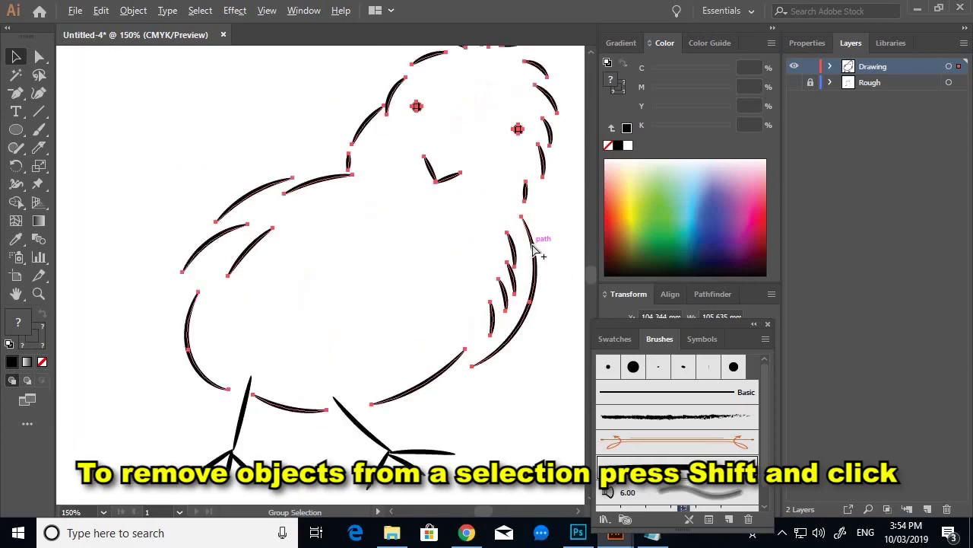
drag(454, 241, 407, 293)
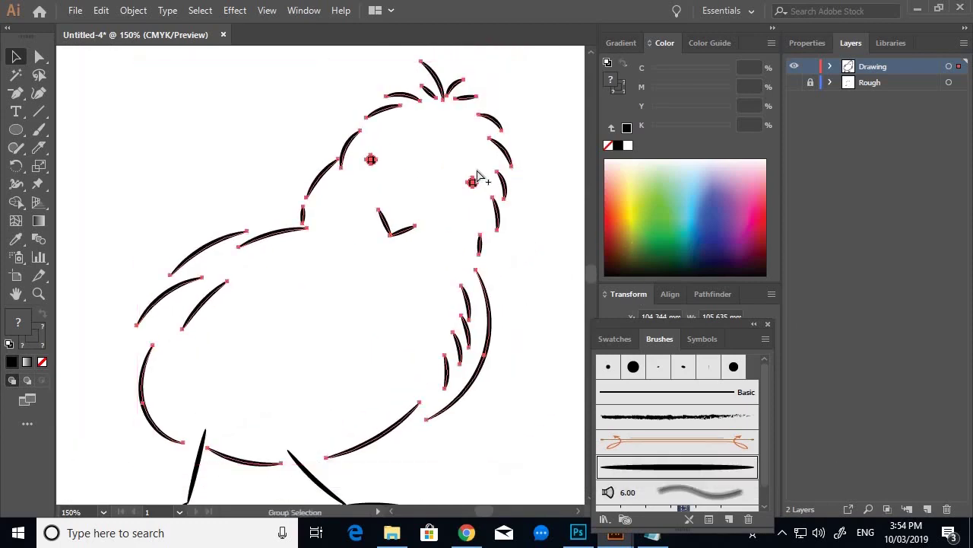
scroll(475, 196, up, 2)
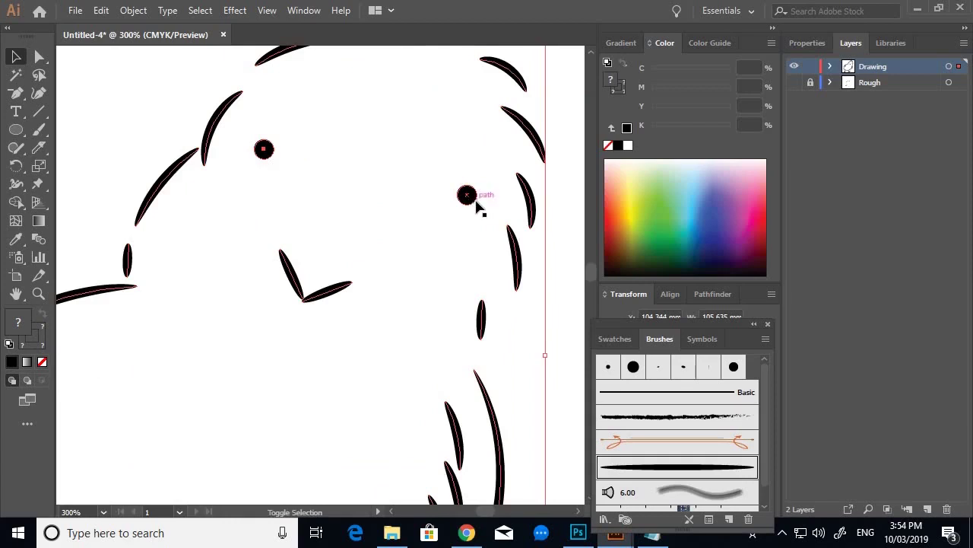
scroll(324, 202, down, 3)
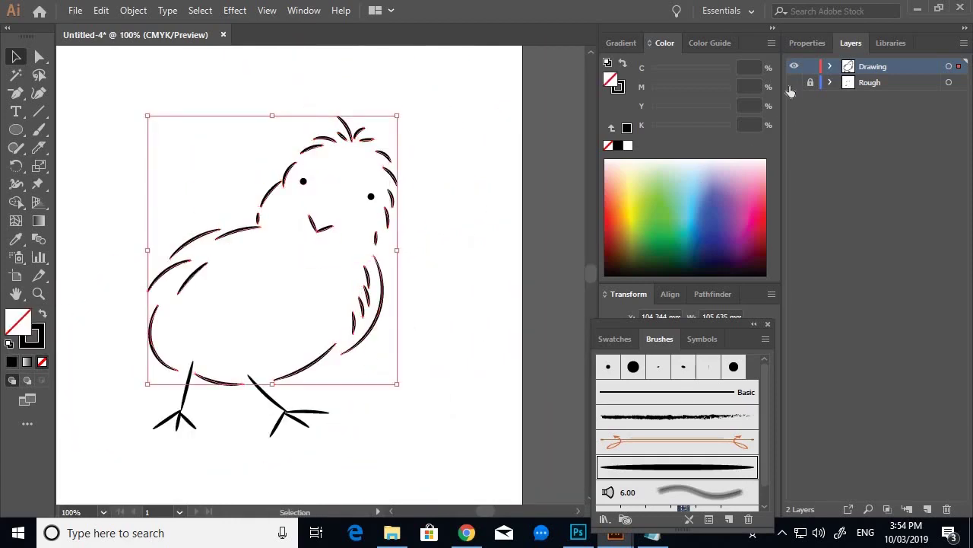
Set the stroke weight of the selected body, head and beak strokes to 0.75 pt
click(808, 43)
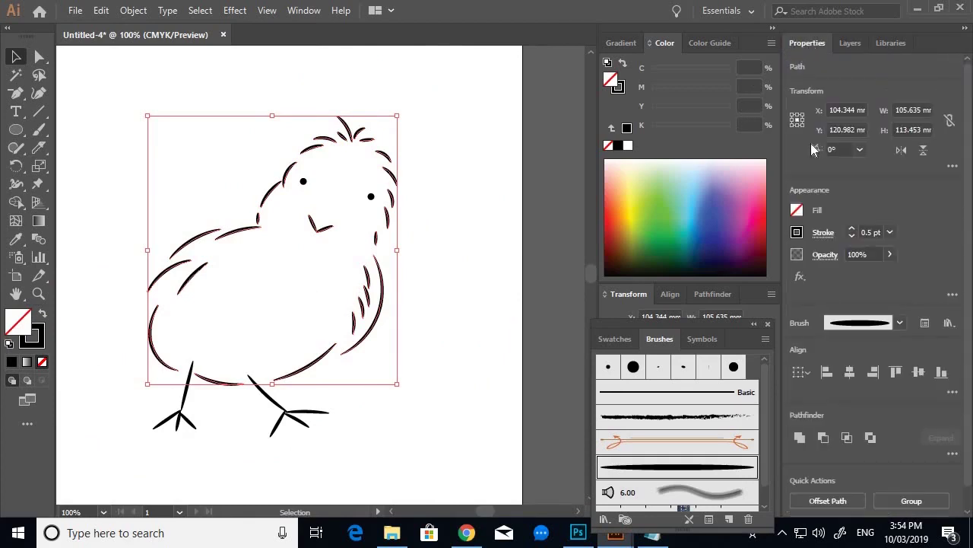
click(880, 231)
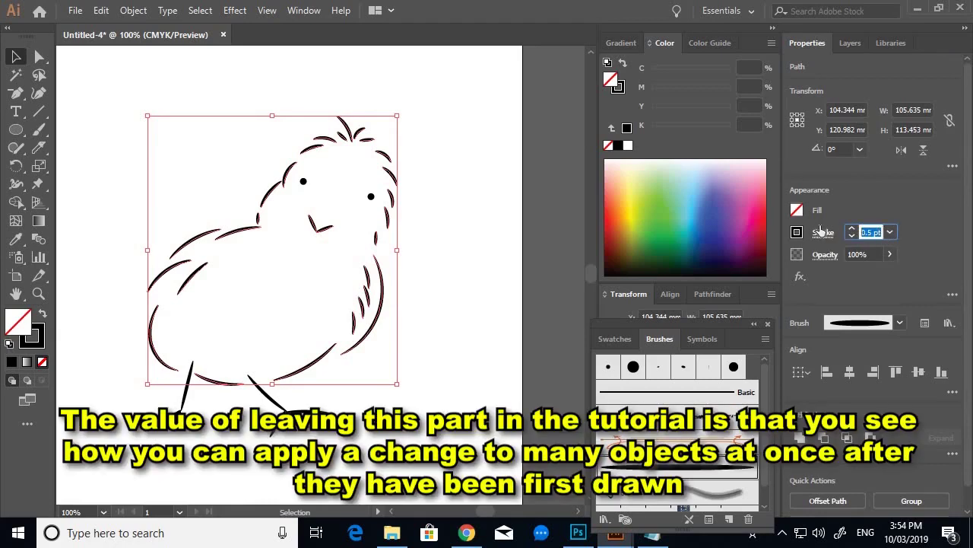
text(0.75)
key(Return)
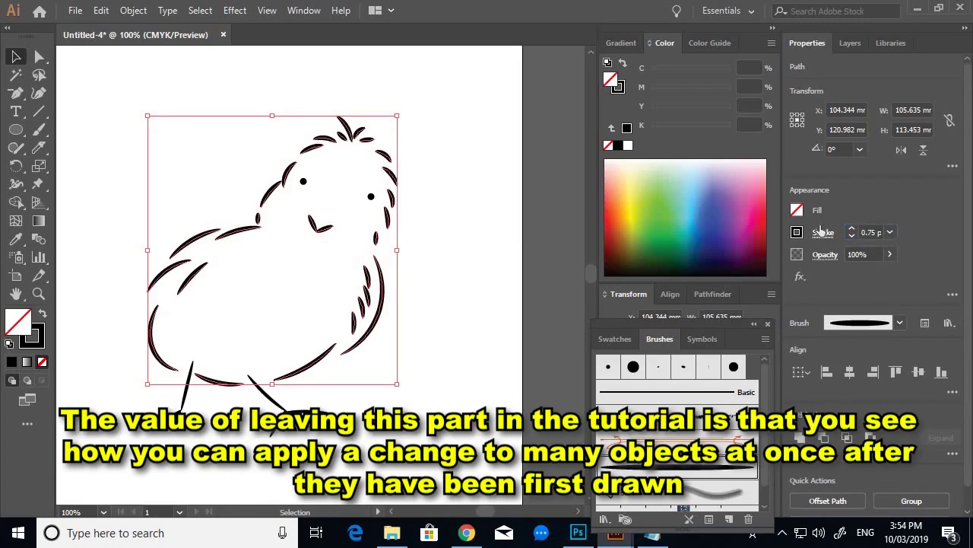
Set the stroke weight of the selected body, head and beak strokes to 0.6 pt and deselect them
click(872, 232)
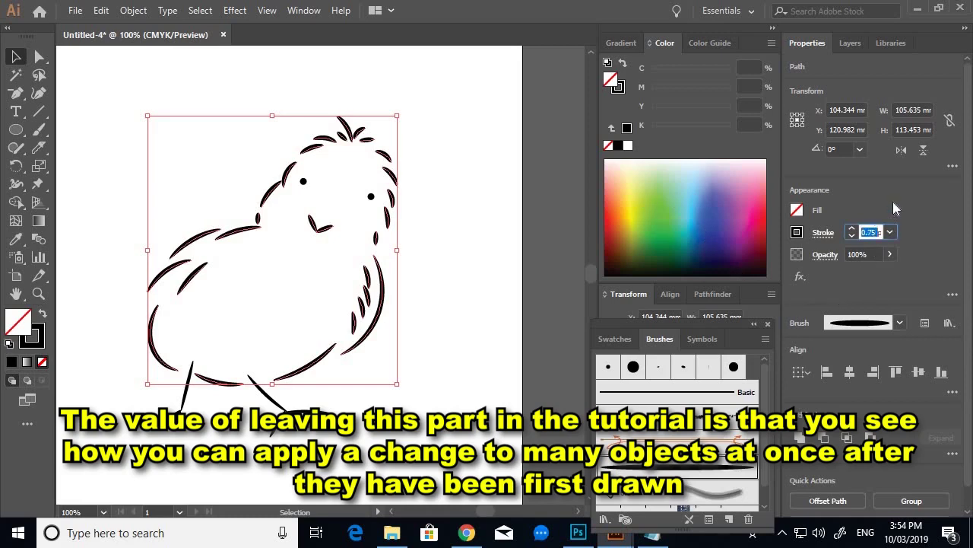
text(0.)
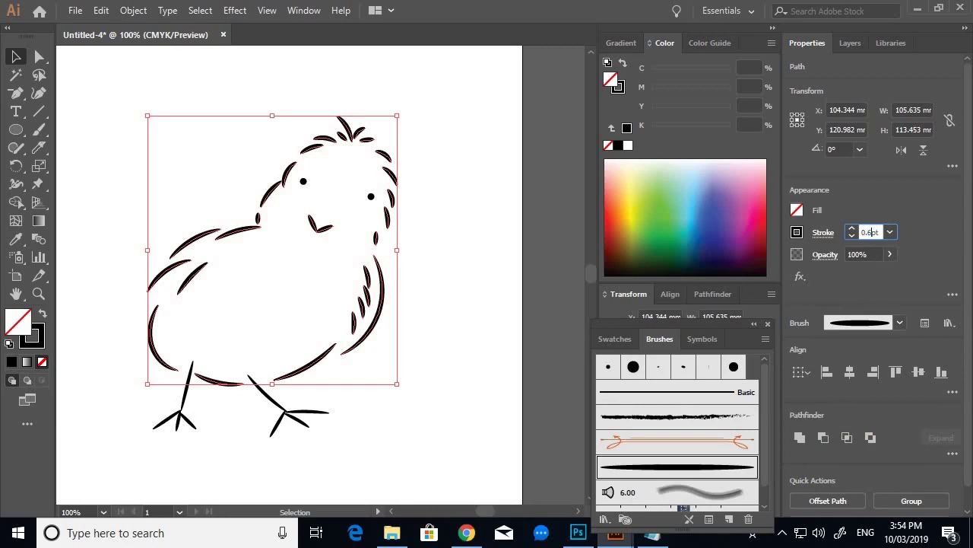
key(Return)
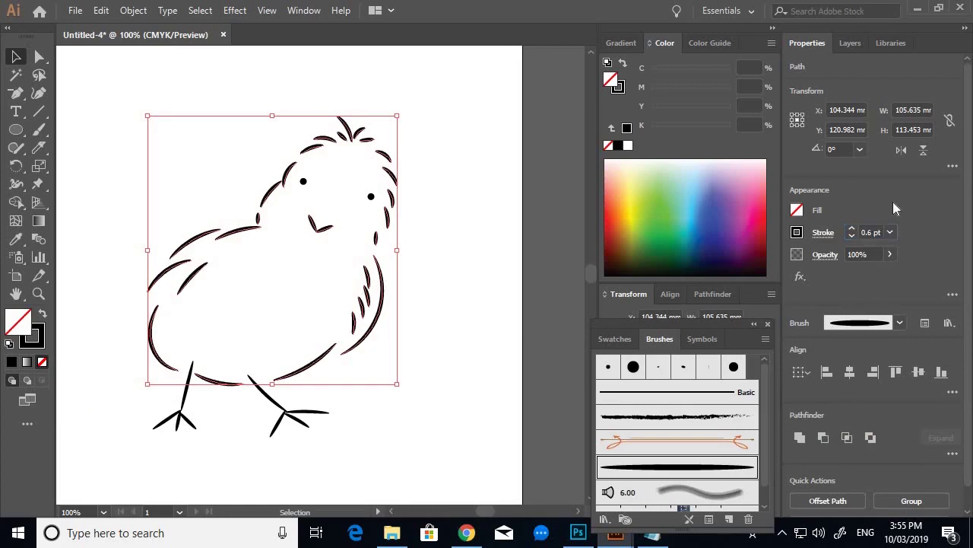
click(471, 182)
scroll(471, 182, down, 2)
scroll(424, 154, up, 1)
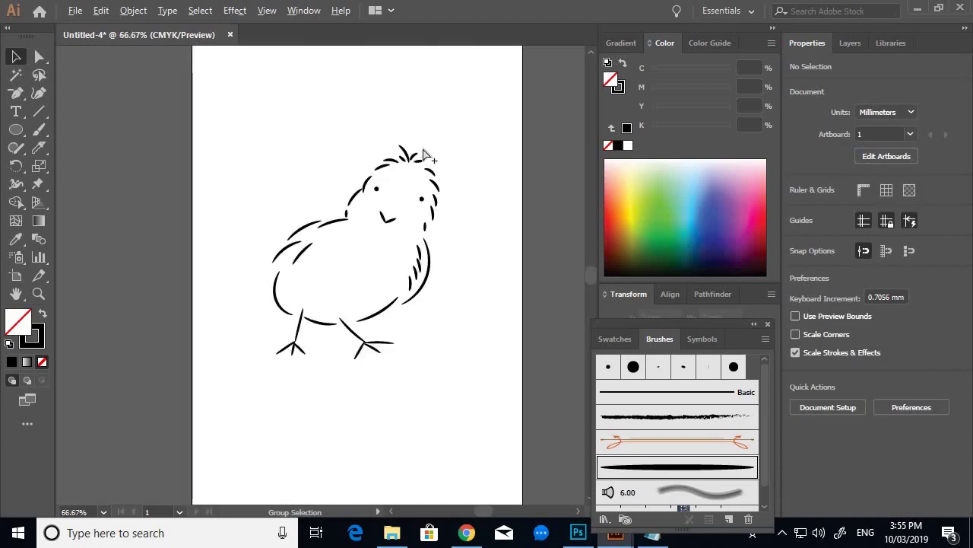
Select both of the chick's leg strokes and set their stroke weight to 1 pt
scroll(424, 154, up, 1)
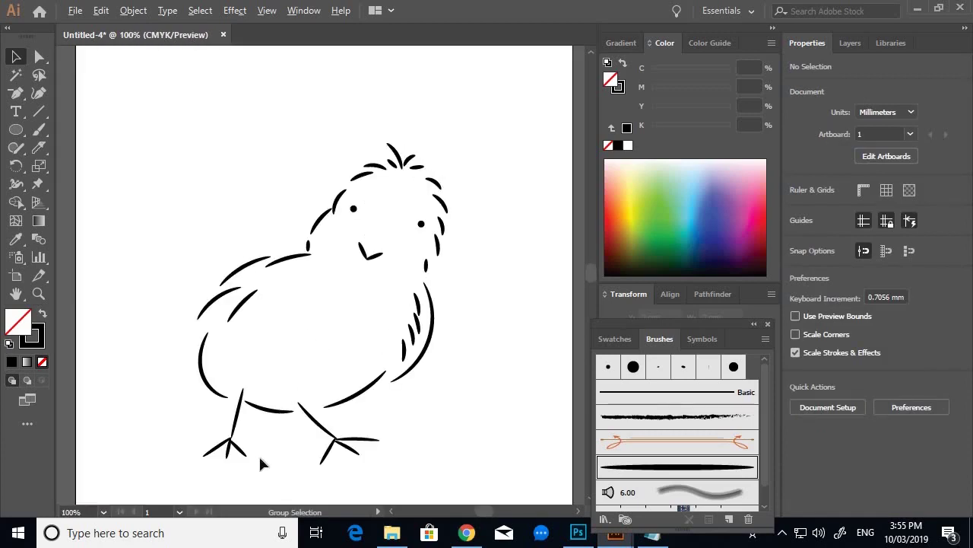
scroll(263, 461, up, 1)
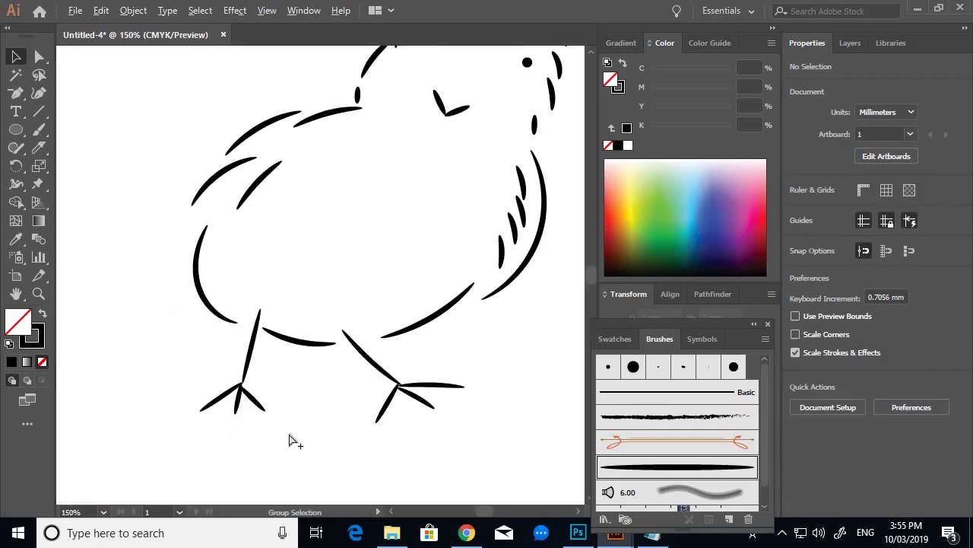
drag(166, 447, 497, 358)
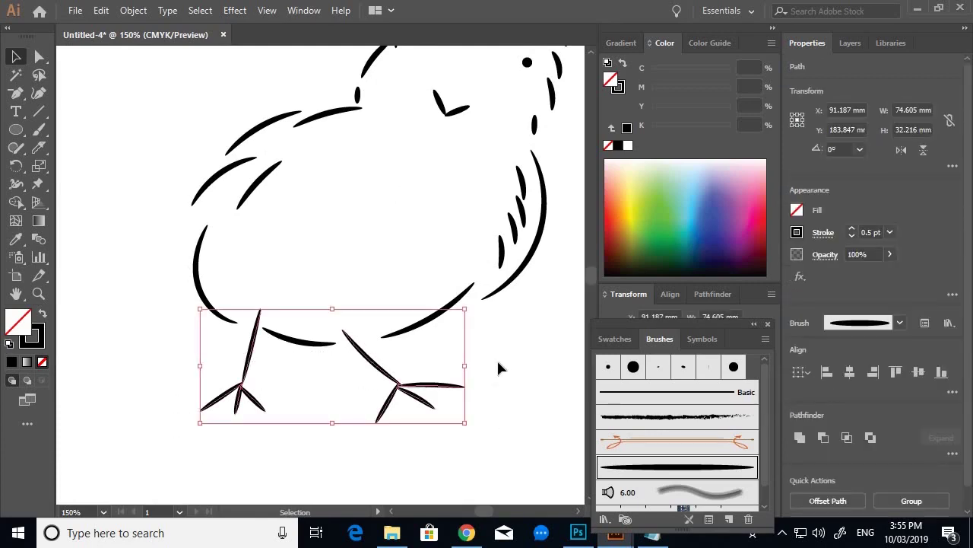
click(872, 231)
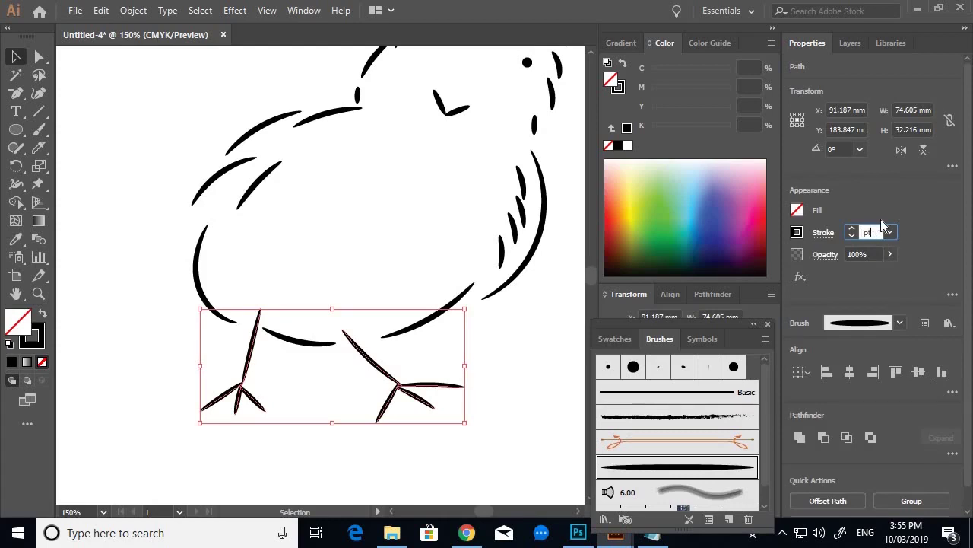
text(1)
key(Return)
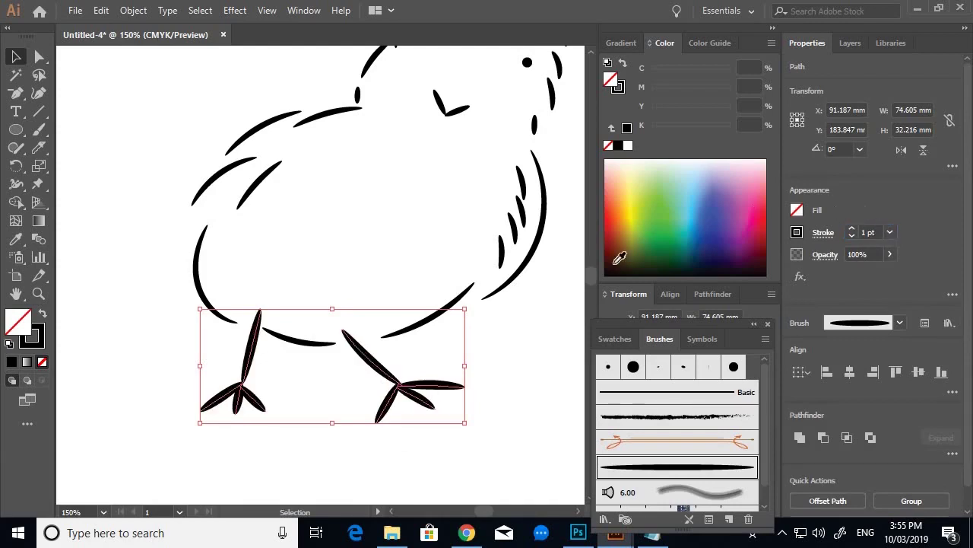
Set the stroke weight of the selected leg strokes to 0.75 pt and deselect them
key(ctrl+0)
key(ctrl+1)
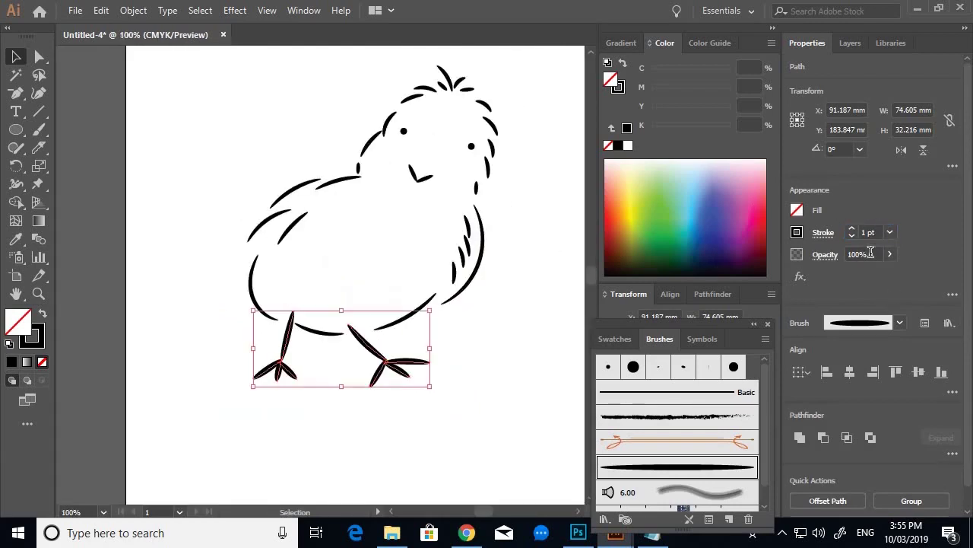
click(869, 232)
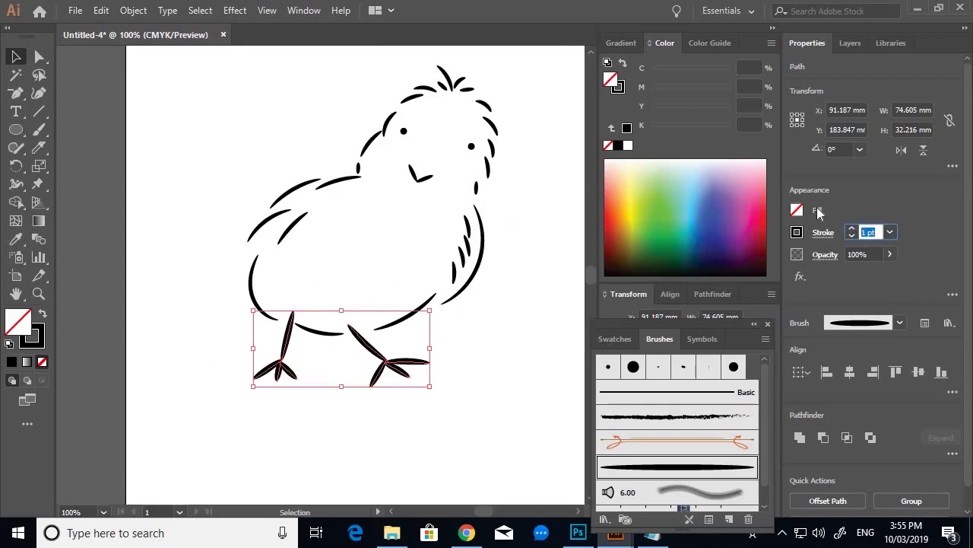
text(0.75)
key(Return)
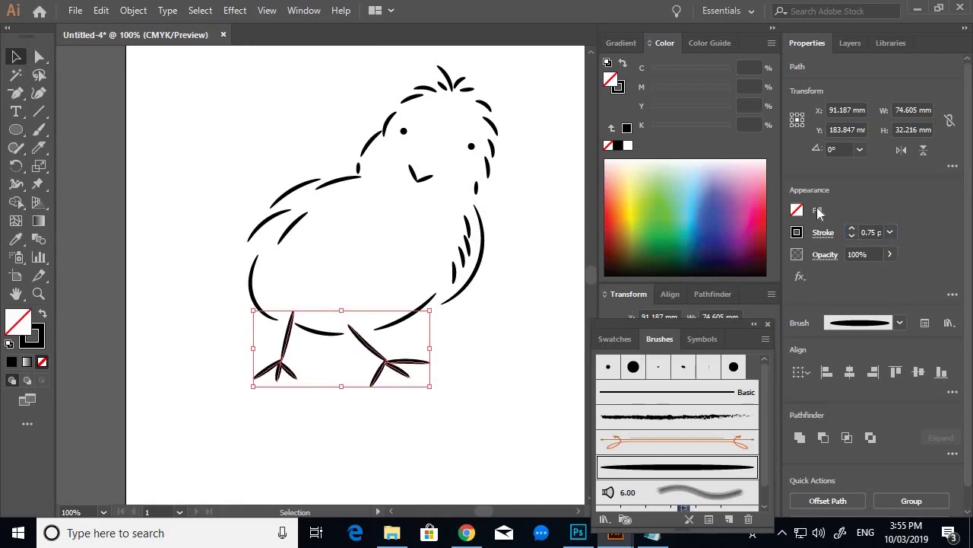
click(308, 153)
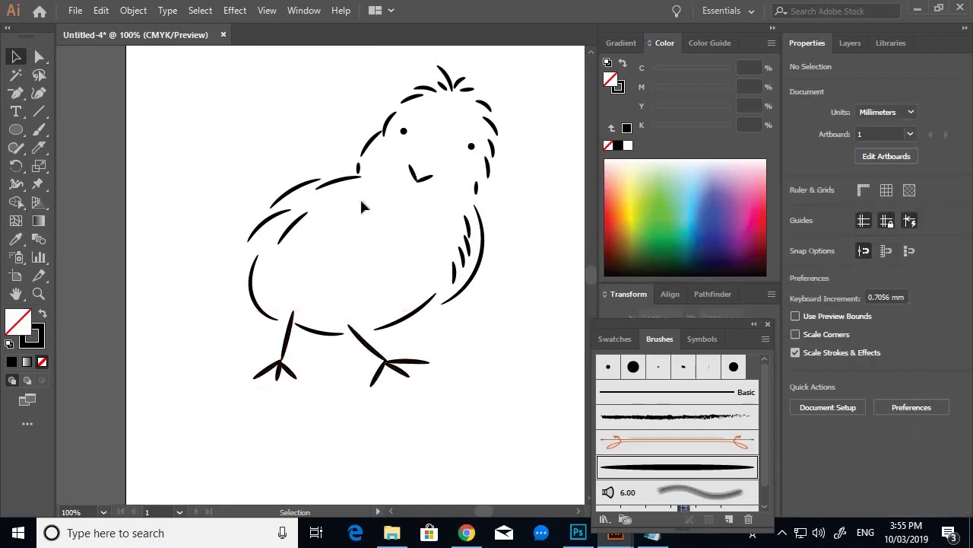
Select both leg strokes again, set their stroke weight to 0.8 pt and deselect them
alt+scroll(396, 219, down, 1)
alt+scroll(375, 191, up, 1)
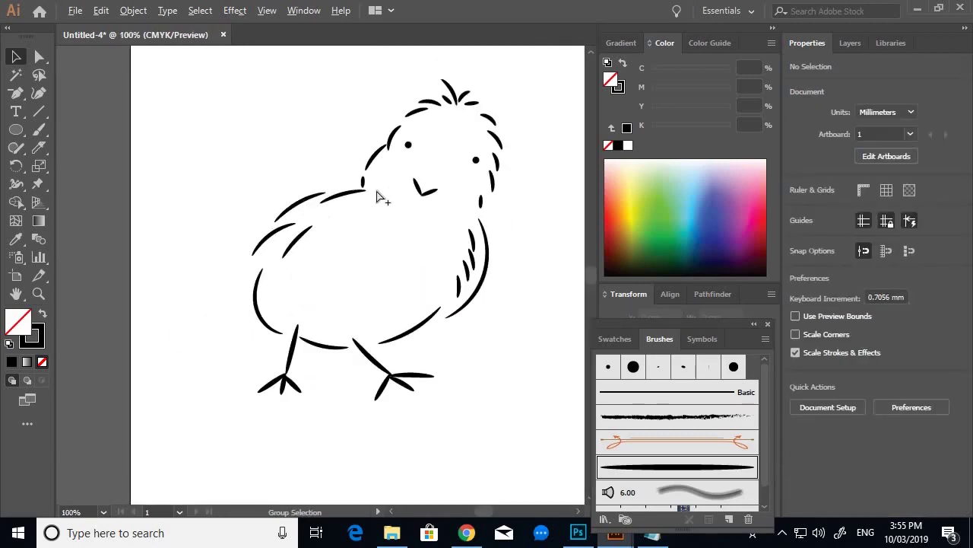
drag(448, 409, 236, 359)
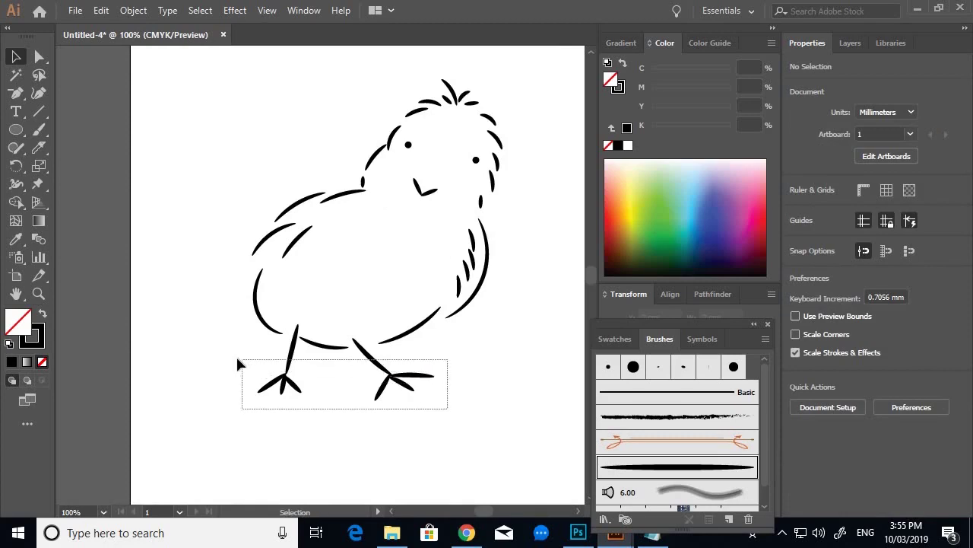
drag(357, 376, 236, 359)
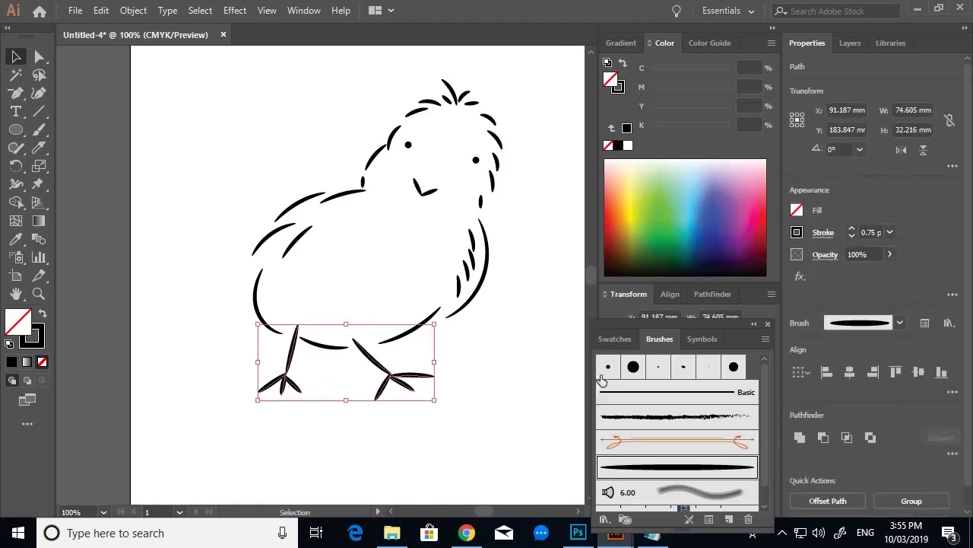
click(871, 232)
double_click(869, 232)
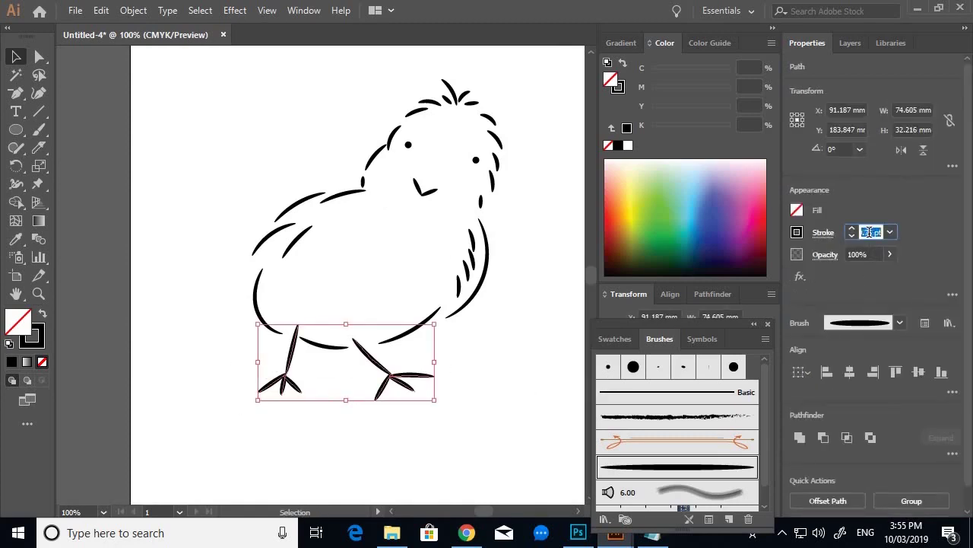
text(0.8)
key(Return)
click(524, 352)
alt+scroll(526, 346, down, 1)
alt+scroll(537, 288, up, 1)
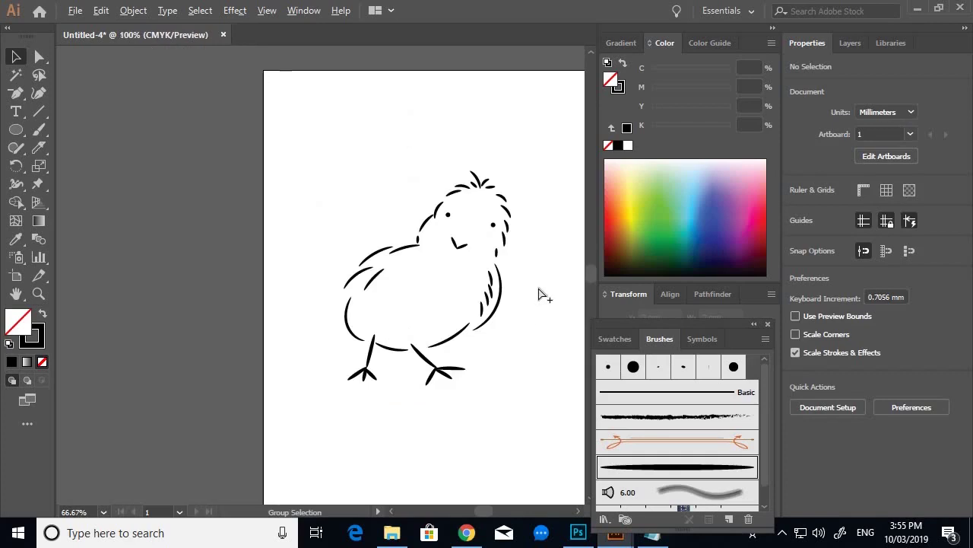
Create a new layer between the Drawing and Rough layers and name it Painting
click(849, 44)
click(865, 82)
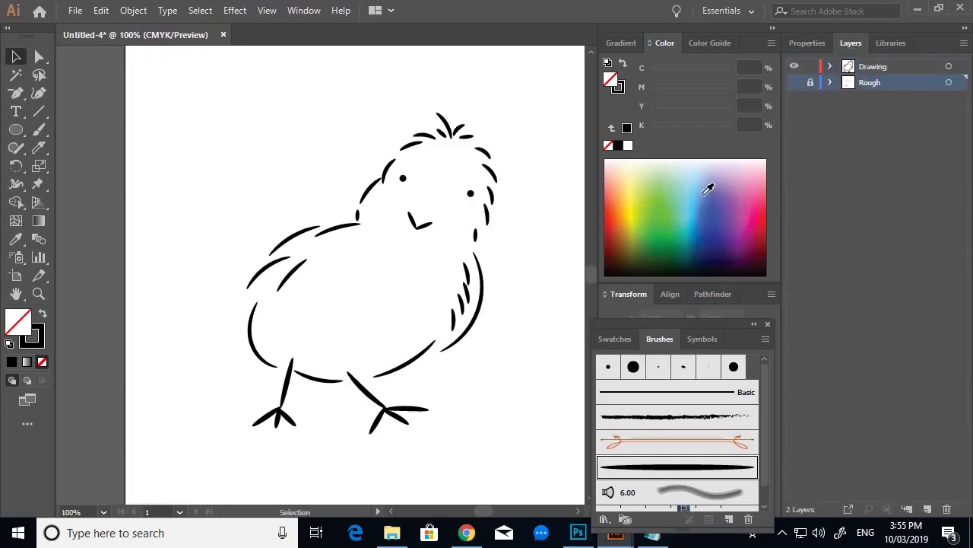
click(925, 509)
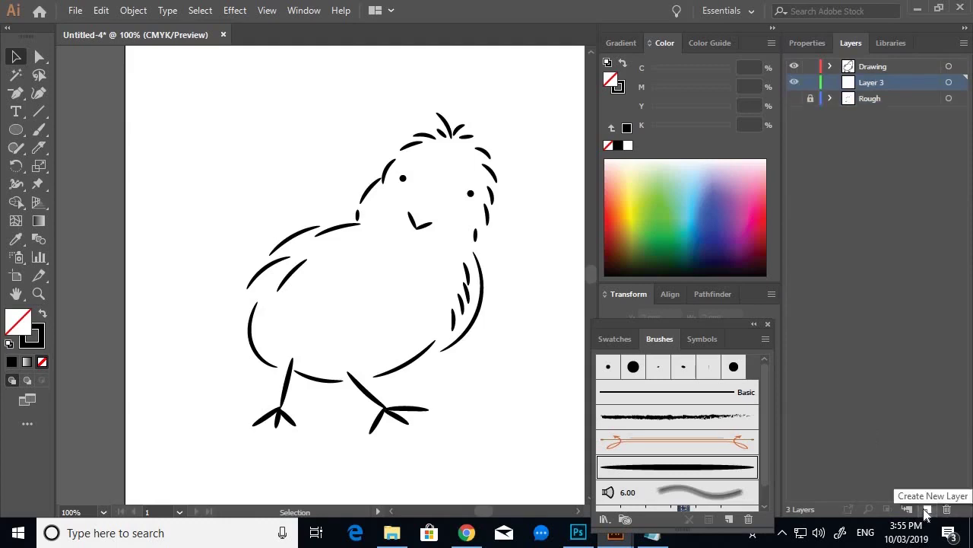
double_click(867, 84)
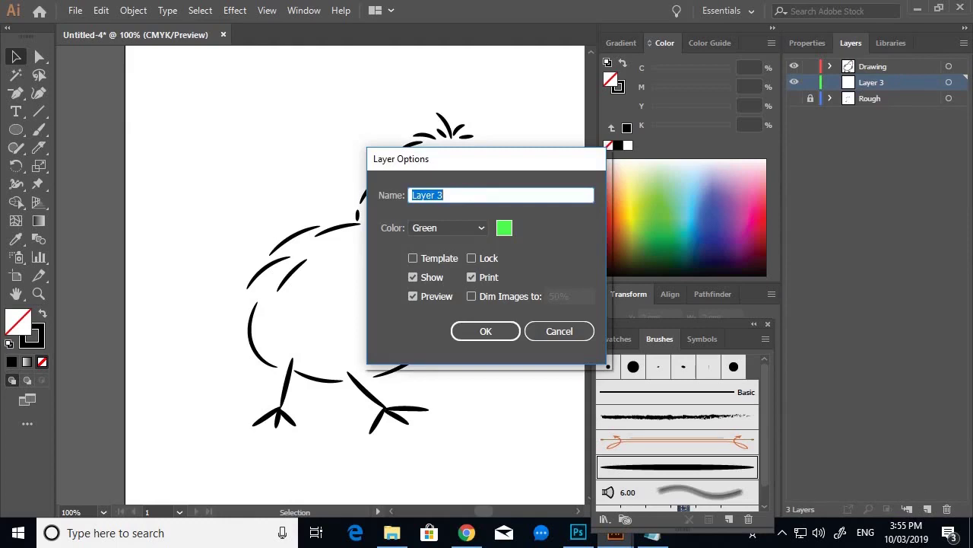
text(Painting)
key(Return)
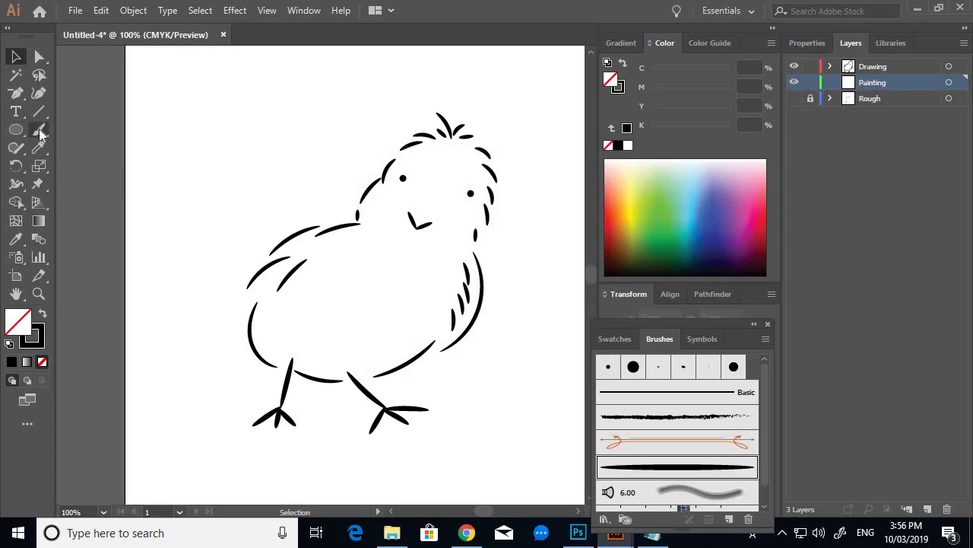
Paint a black test patch with the Blob Brush on the empty area above the chick's back and select it
drag(41, 135, 80, 146)
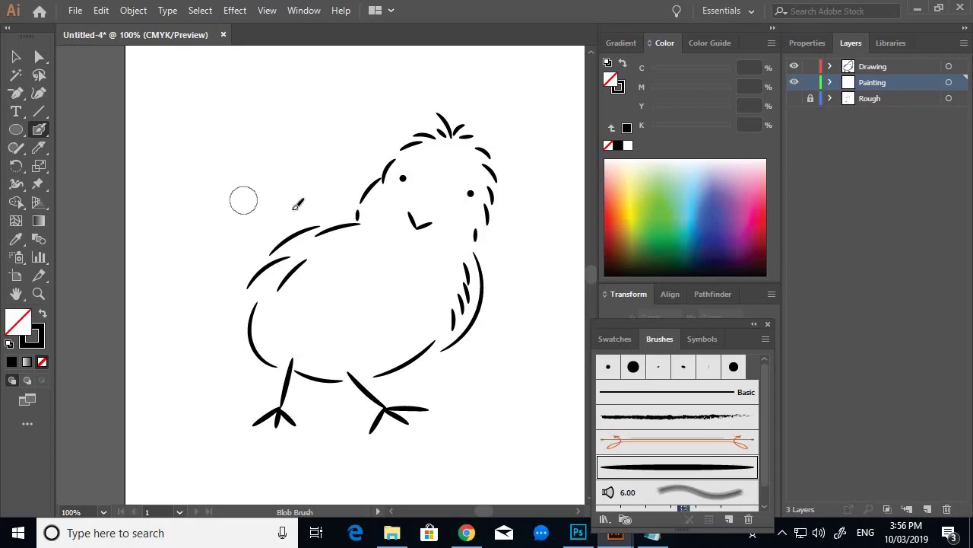
mouse_move(189, 185)
mouse_down()
mouse_move(255, 131)
mouse_move(248, 196)
mouse_move(329, 144)
mouse_move(265, 162)
mouse_move(289, 117)
mouse_move(158, 186)
mouse_move(214, 190)
mouse_move(234, 187)
mouse_move(172, 161)
mouse_up()
click(15, 57)
click(229, 146)
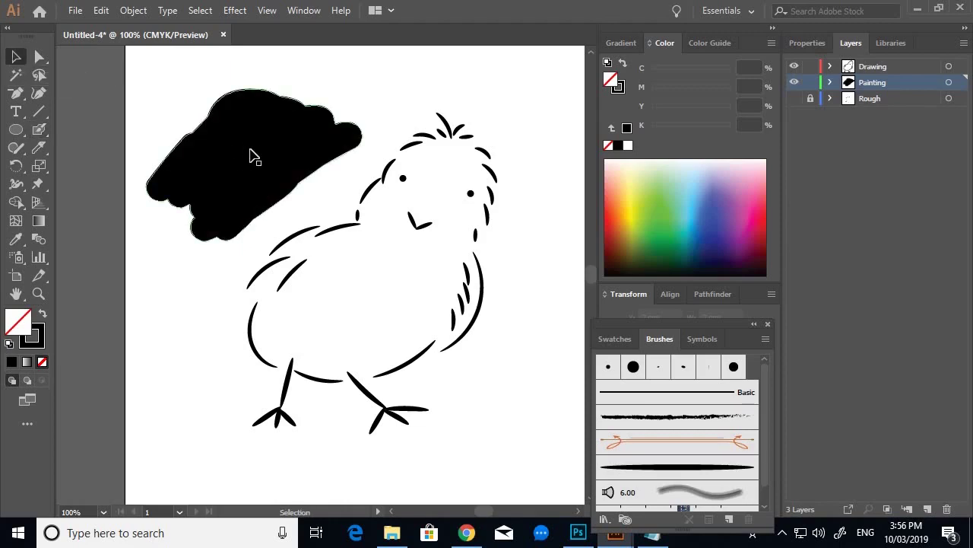
click(257, 144)
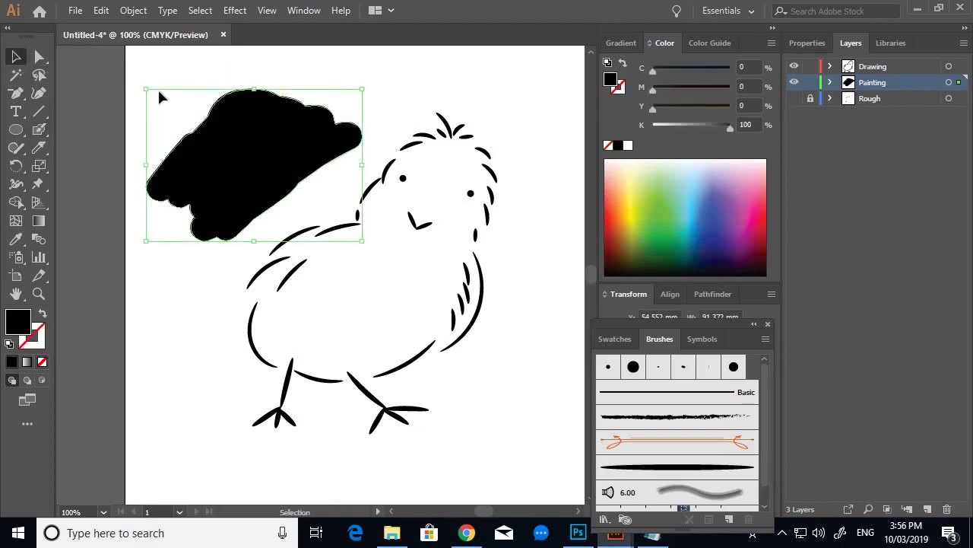
Examine the anchor points of the black test patch and delete the patch
click(41, 56)
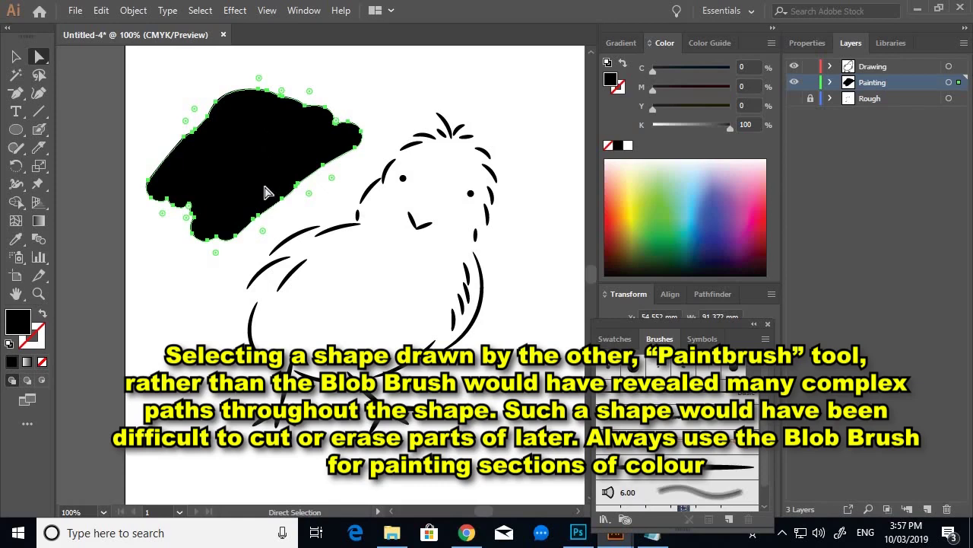
click(16, 57)
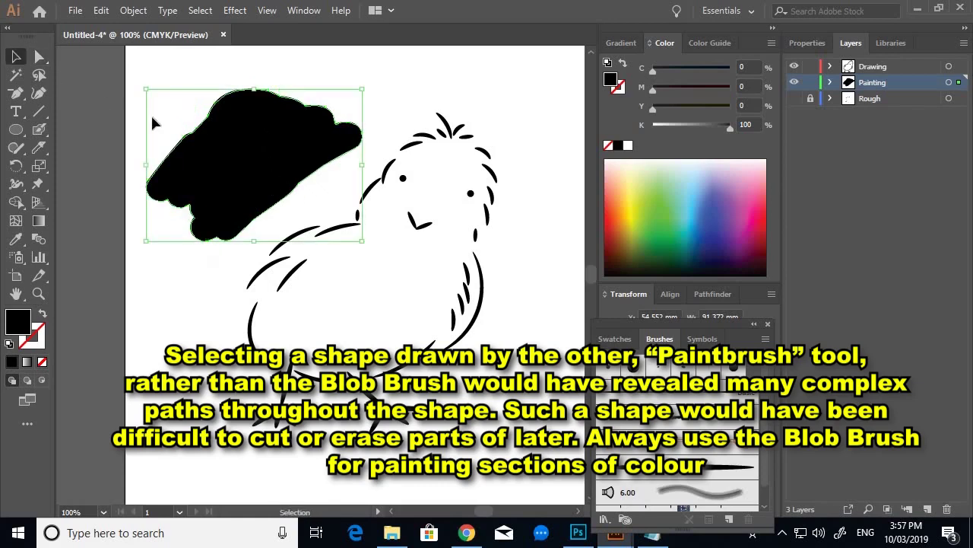
key(Delete)
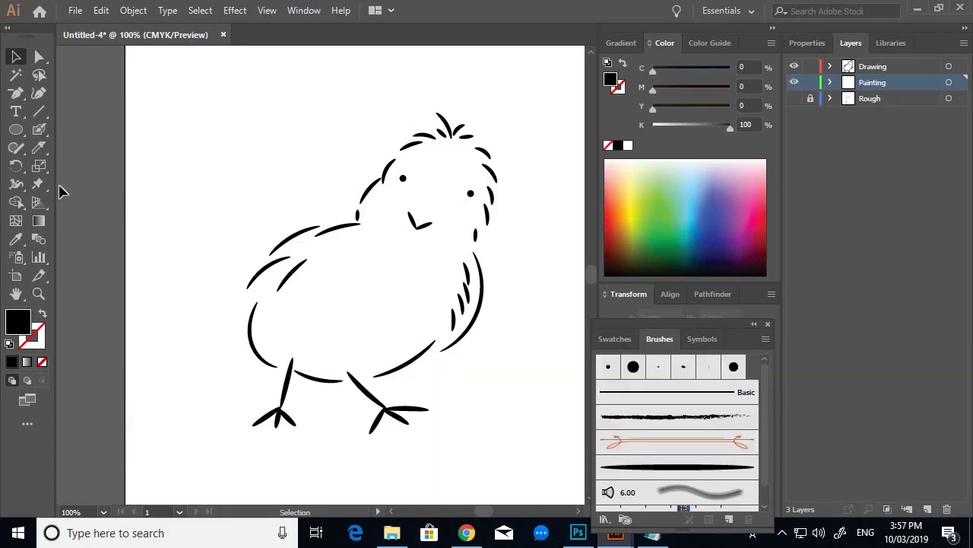
Set the fill to yellow (C 12.16, M 0, Y 72.94, K 0), activate the Blob Brush and lock the Drawing layer
click(633, 171)
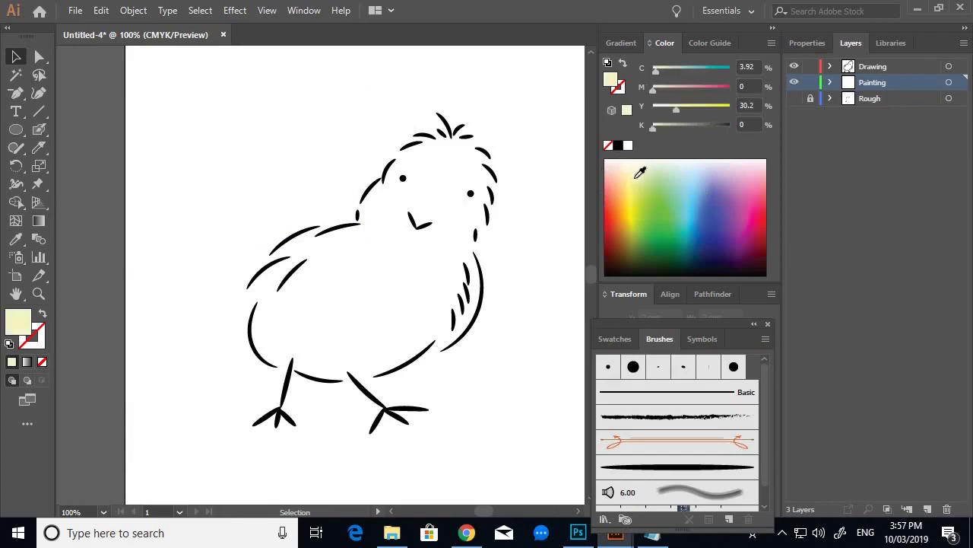
drag(638, 174, 634, 187)
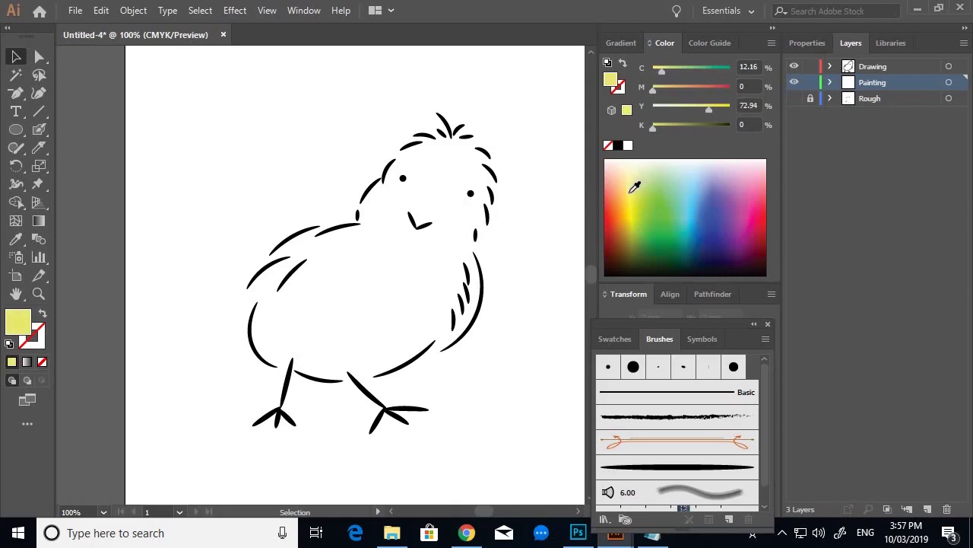
click(41, 132)
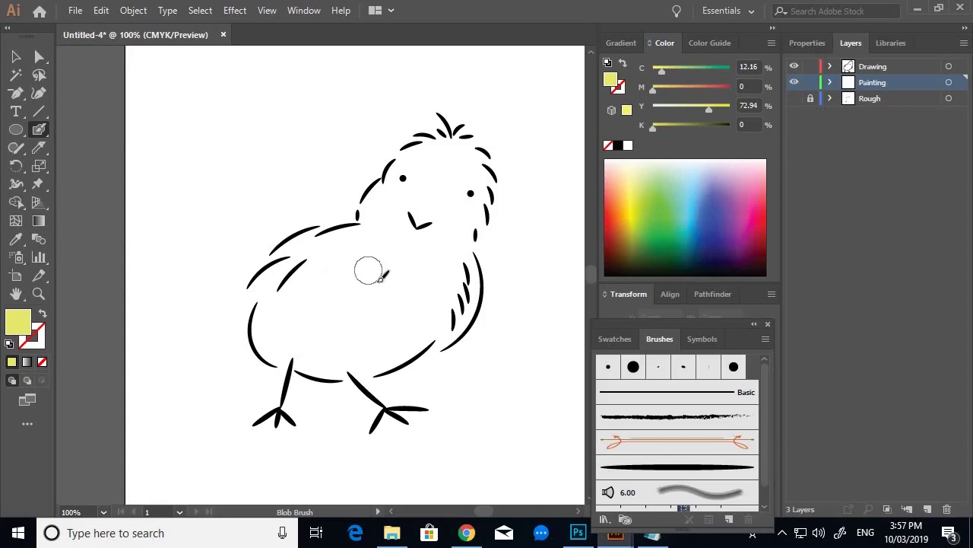
scroll(461, 343, up, 3)
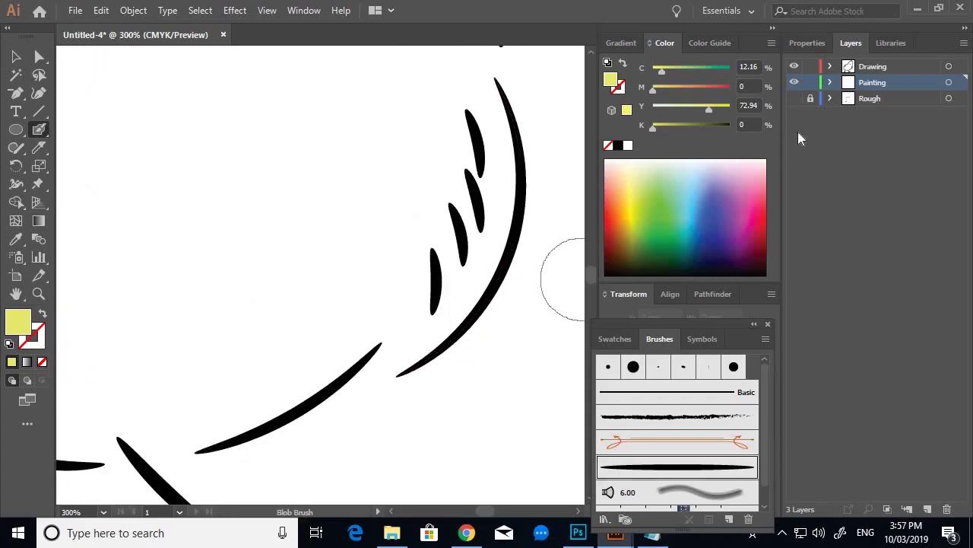
click(811, 67)
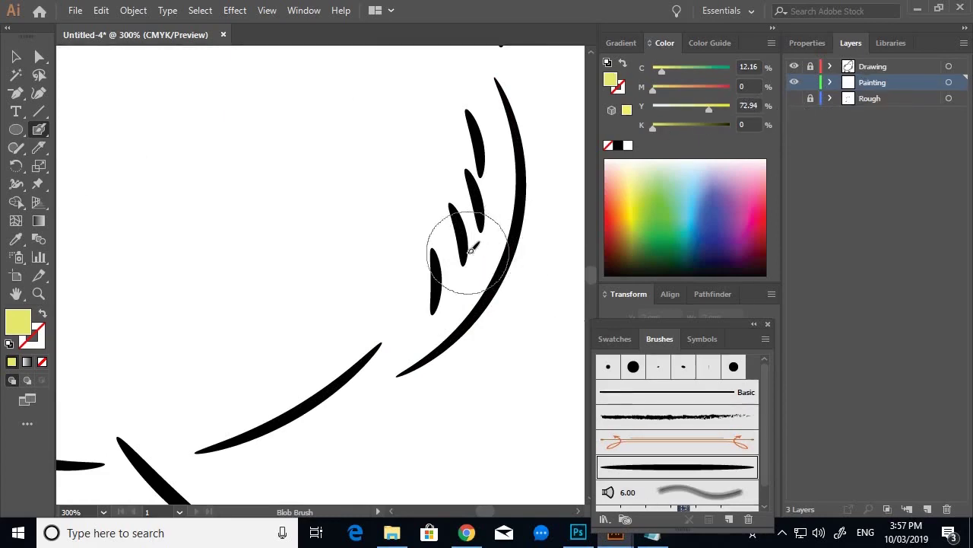
Paint yellow with the Blob Brush behind the four feather marks, along the inside of the chick's curved breast outline
scroll(452, 173, up, 1)
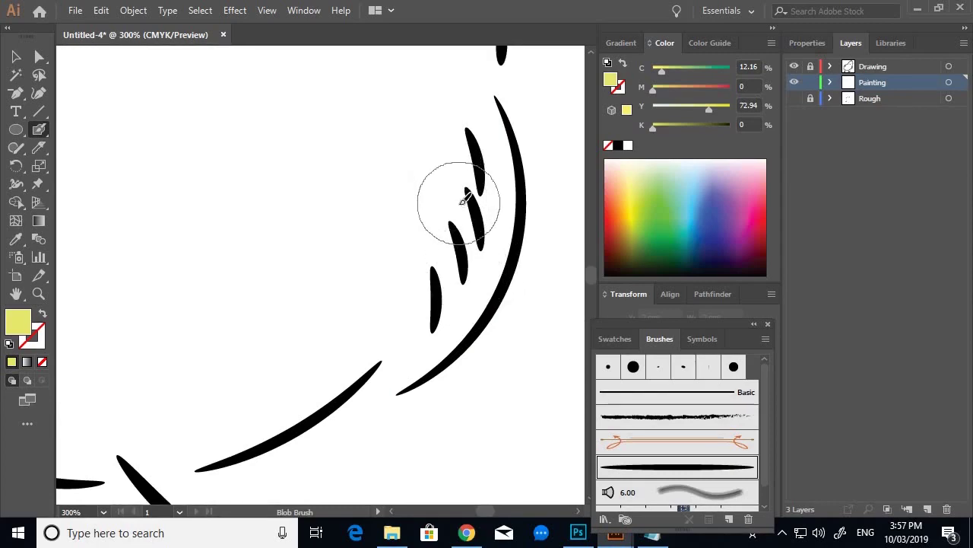
mouse_move(465, 195)
mouse_down()
mouse_move(458, 269)
mouse_move(430, 321)
mouse_up()
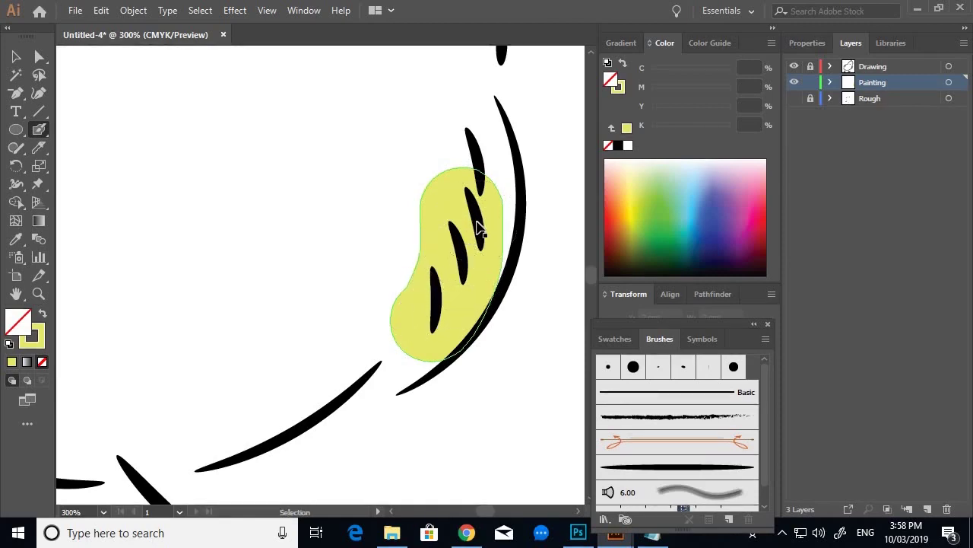
scroll(477, 225, up, 1)
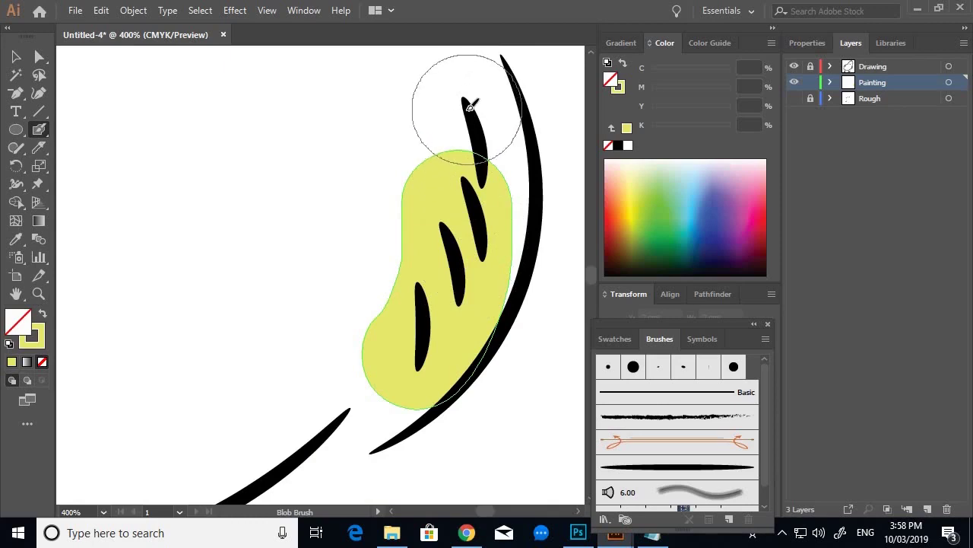
mouse_move(470, 107)
mouse_down()
mouse_move(486, 204)
mouse_move(466, 281)
mouse_up()
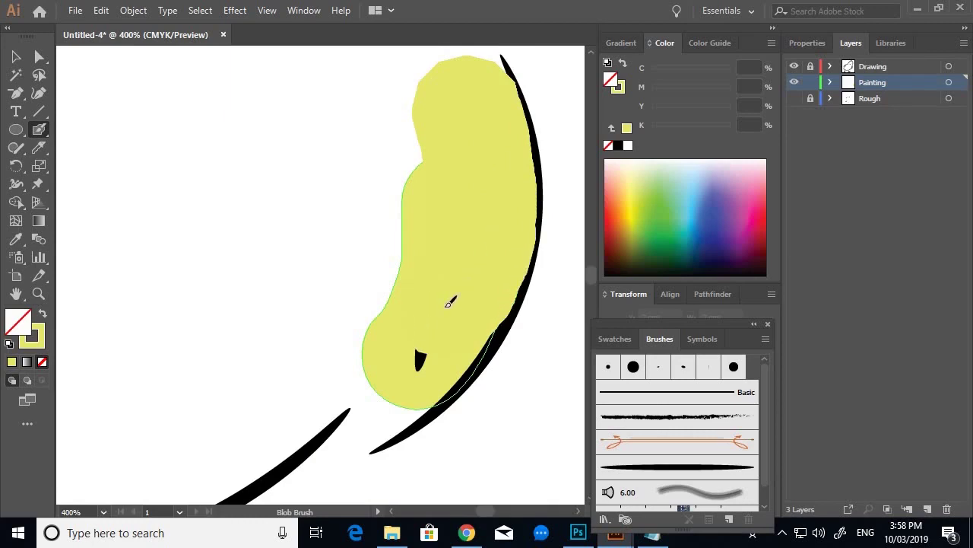
drag(449, 303, 446, 285)
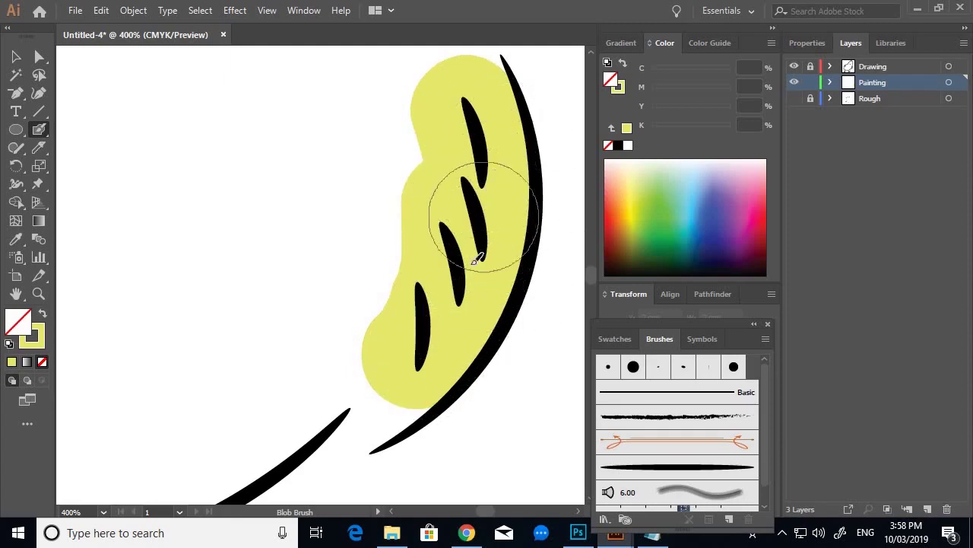
scroll(422, 328, down, 4)
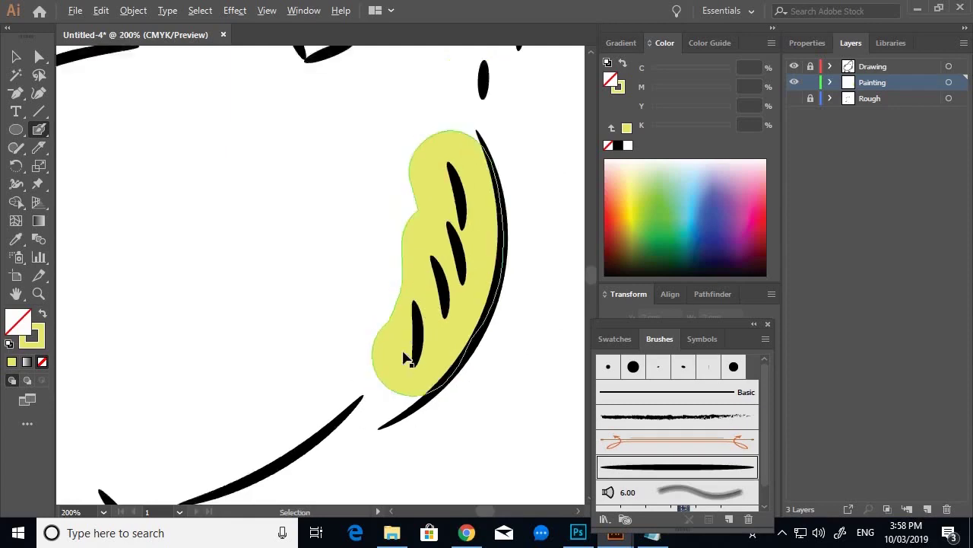
Paint yellow with the Blob Brush from the breast up the neck, around the chick's right eye and across the crown of the head
scroll(448, 160, up, 1)
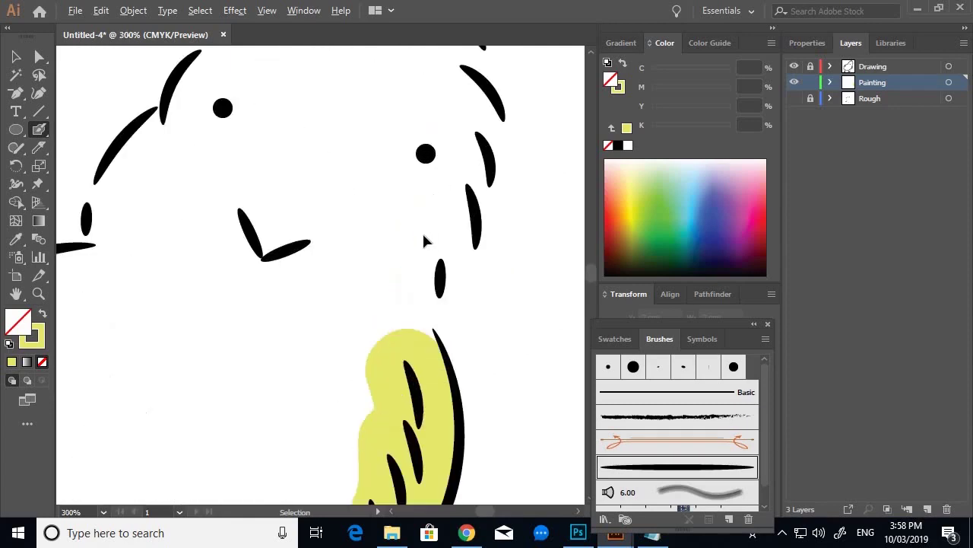
scroll(392, 311, up, 1)
mouse_move(404, 342)
mouse_down()
mouse_move(401, 352)
mouse_move(393, 308)
mouse_move(403, 247)
mouse_move(460, 122)
mouse_up()
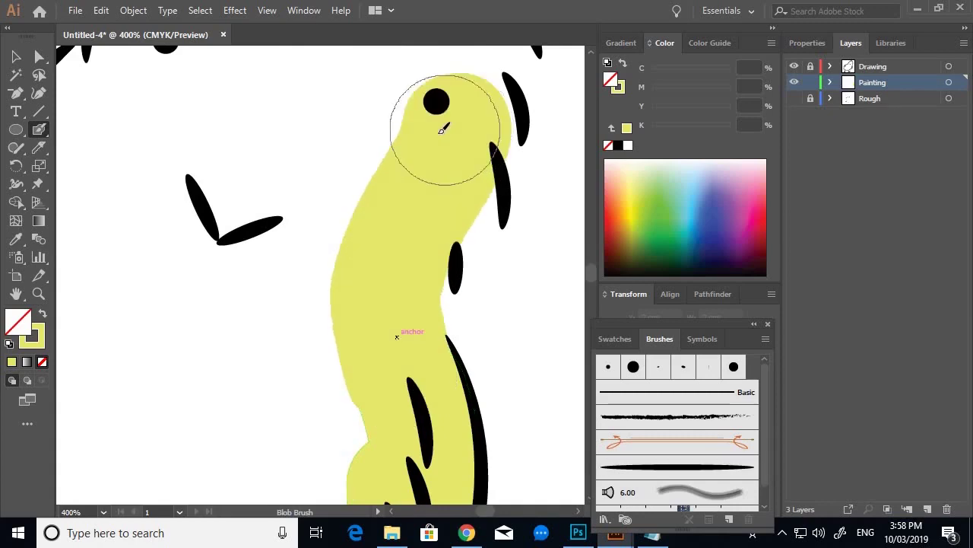
drag(373, 126, 398, 319)
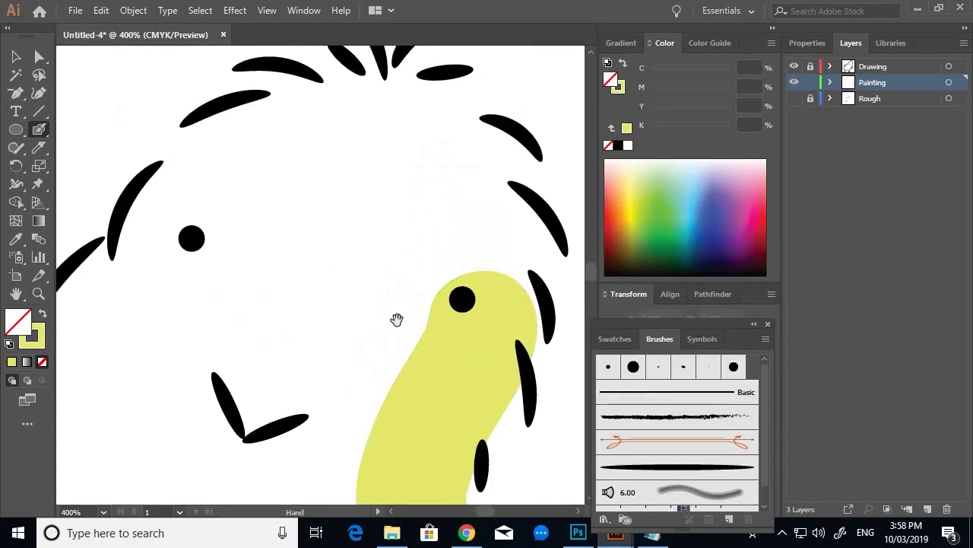
mouse_move(331, 112)
mouse_down()
mouse_move(302, 93)
mouse_move(337, 109)
mouse_move(400, 102)
mouse_move(461, 157)
mouse_move(497, 226)
mouse_move(480, 304)
mouse_move(419, 303)
mouse_up()
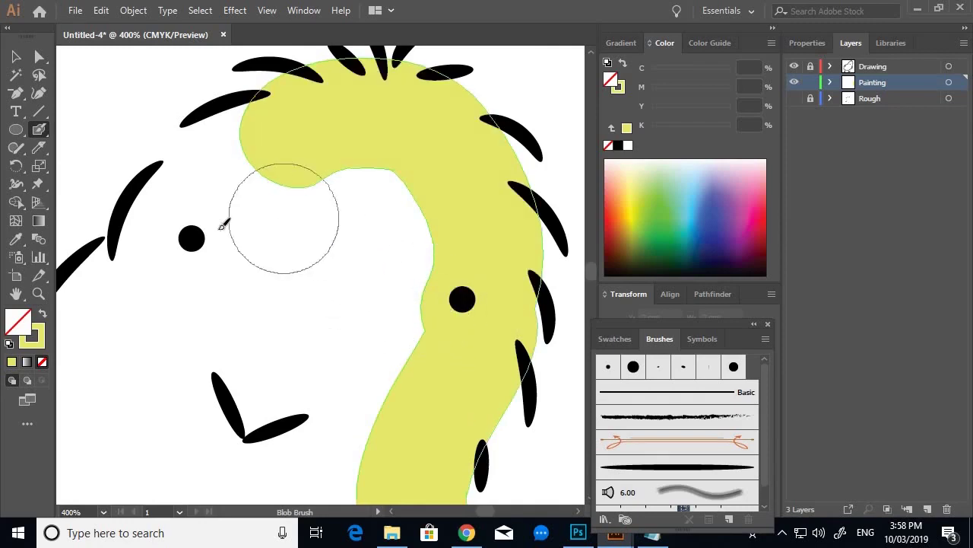
Fill the face, beak area and cheek with yellow out to the outline at the back of the chick's head and neck
mouse_move(183, 223)
mouse_down()
mouse_move(247, 151)
mouse_move(297, 137)
mouse_move(380, 179)
mouse_move(242, 296)
mouse_move(198, 351)
mouse_move(424, 235)
mouse_move(381, 348)
mouse_move(336, 406)
mouse_move(283, 423)
mouse_move(290, 380)
mouse_move(322, 368)
mouse_up()
key(ctrl+z)
key(ctrl+minus)
key(ctrl+minus)
key(ctrl+minus)
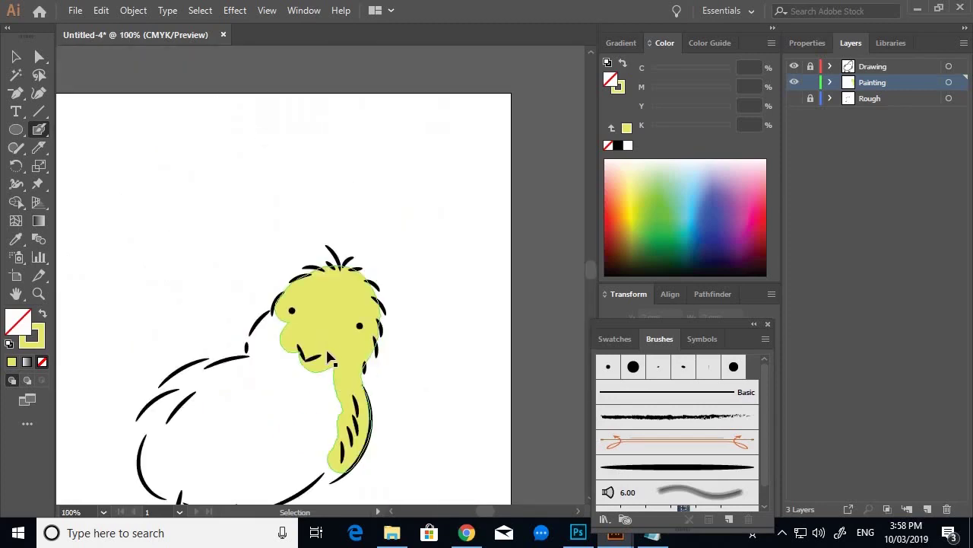
key(ctrl+plus)
key(ctrl+plus)
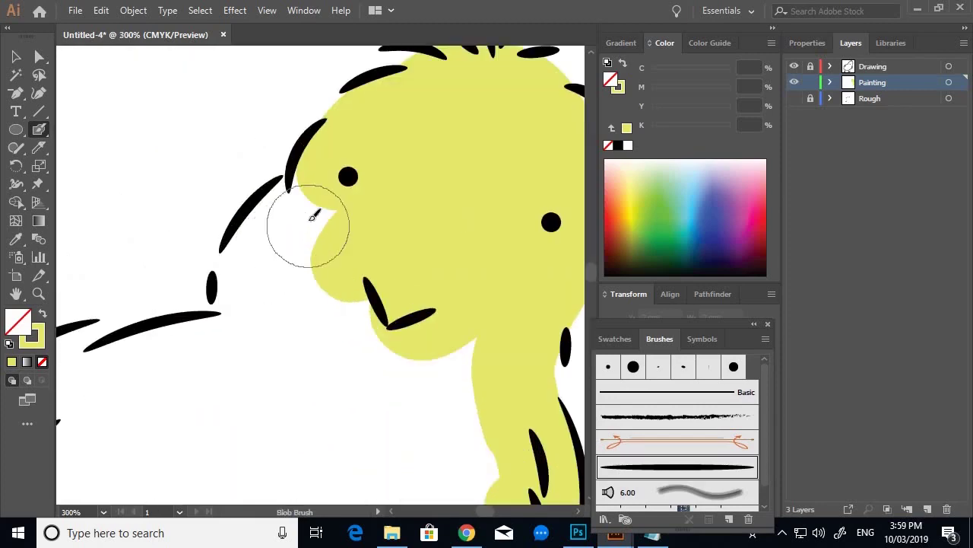
mouse_move(305, 211)
mouse_down()
mouse_move(259, 267)
mouse_move(259, 303)
mouse_move(373, 309)
mouse_move(451, 360)
mouse_move(313, 373)
mouse_move(302, 390)
mouse_move(461, 409)
mouse_move(478, 445)
mouse_up()
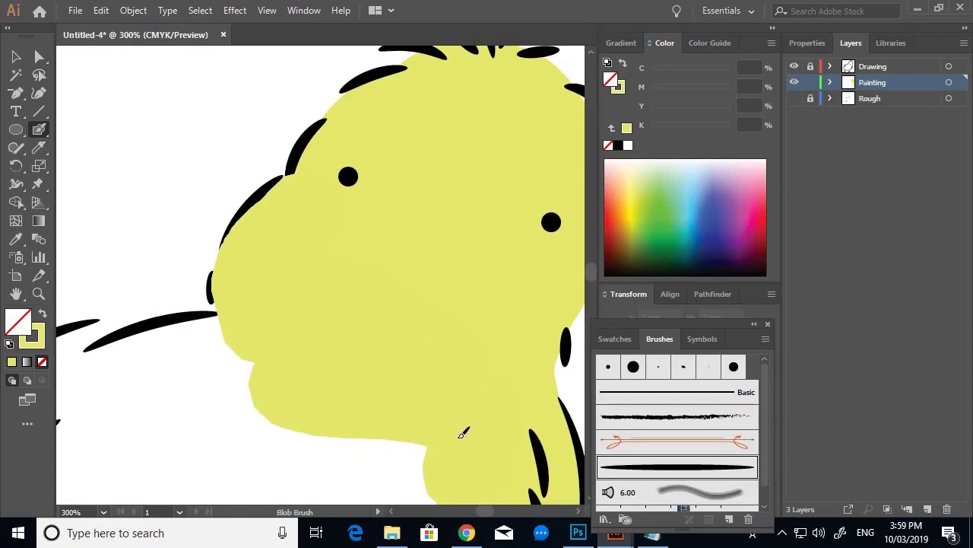
Paint a yellow band along the inside of the lower belly outline, from the breast feathers to the top of the right leg
key(ctrl+0)
key(ctrl+plus)
key(ctrl+plus)
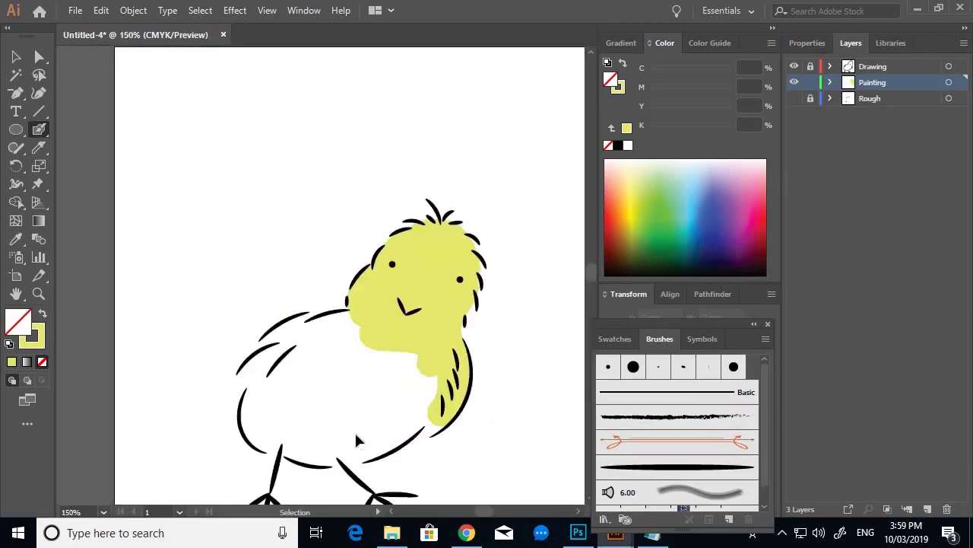
scroll(401, 460, up, 4)
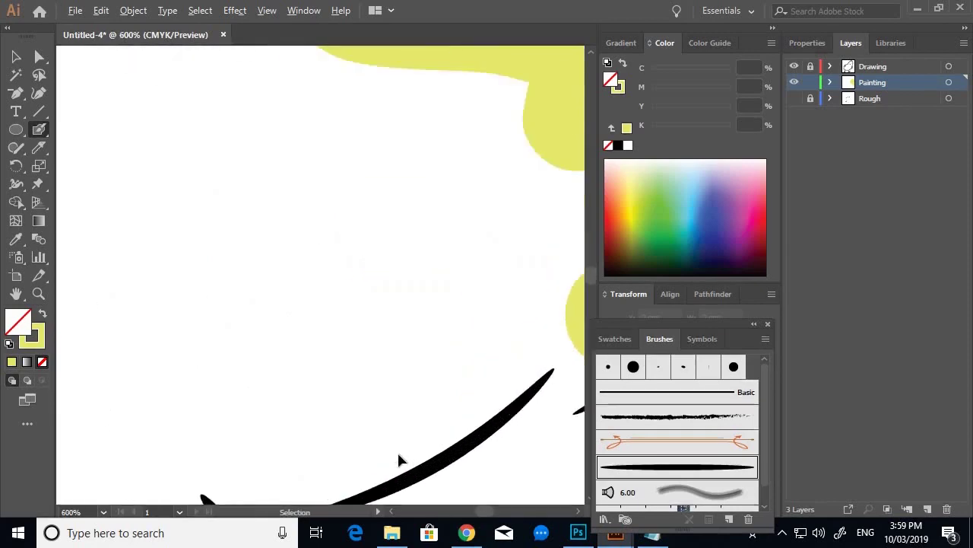
scroll(401, 460, down, 3)
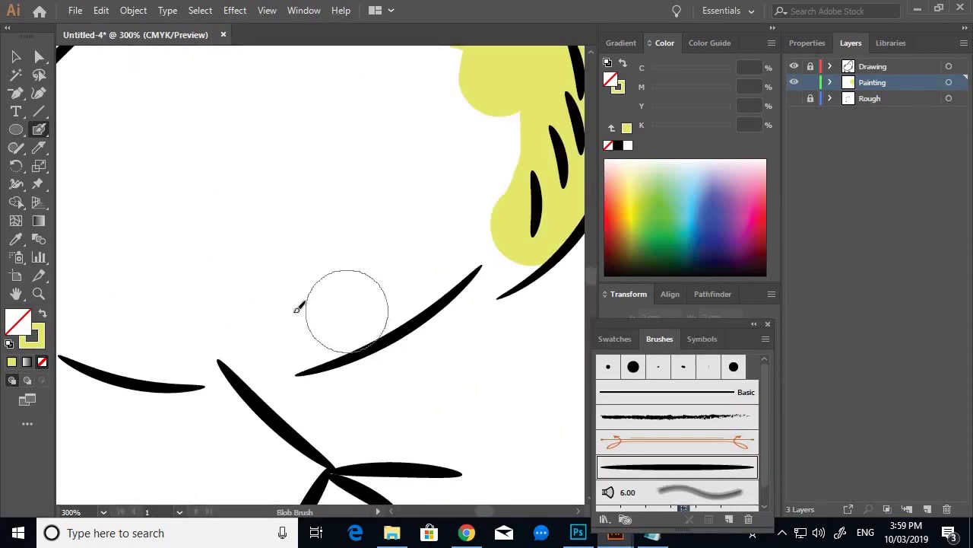
mouse_move(241, 327)
mouse_down()
mouse_move(308, 327)
mouse_move(360, 304)
mouse_move(410, 276)
mouse_move(478, 207)
mouse_move(509, 202)
mouse_move(512, 236)
mouse_move(502, 247)
mouse_move(510, 240)
mouse_up()
drag(428, 257, 419, 261)
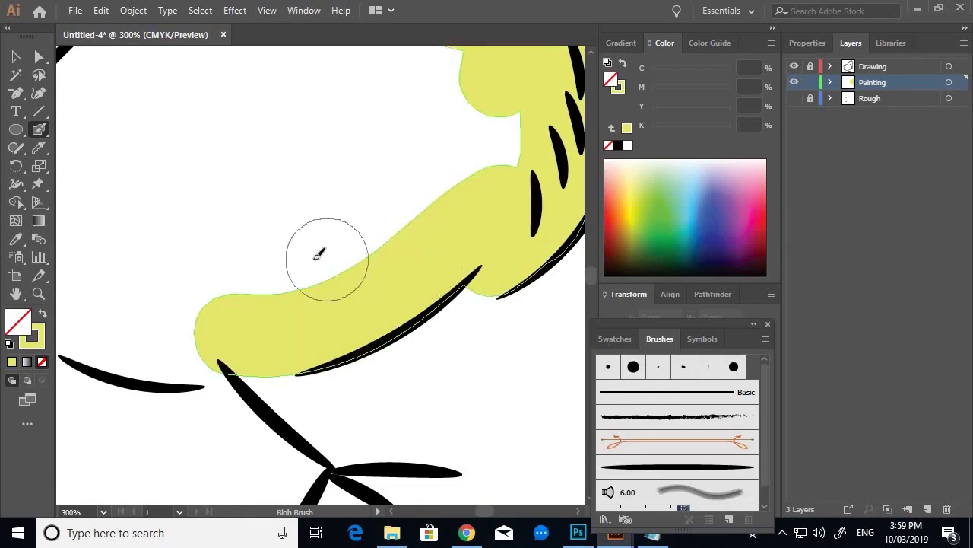
Paint yellow under the back outline, from the neck to the feather marks near the chick's tail
scroll(323, 258, down, 4)
scroll(246, 262, up, 1)
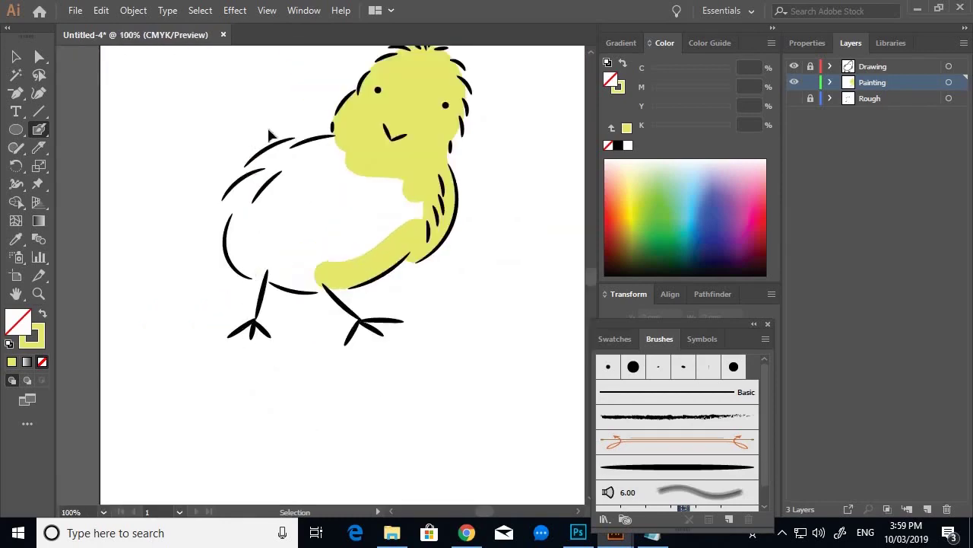
scroll(269, 134, up, 2)
mouse_move(326, 195)
mouse_down()
mouse_move(296, 295)
mouse_move(266, 298)
mouse_move(361, 272)
mouse_move(380, 318)
mouse_up()
scroll(368, 280, up, 1)
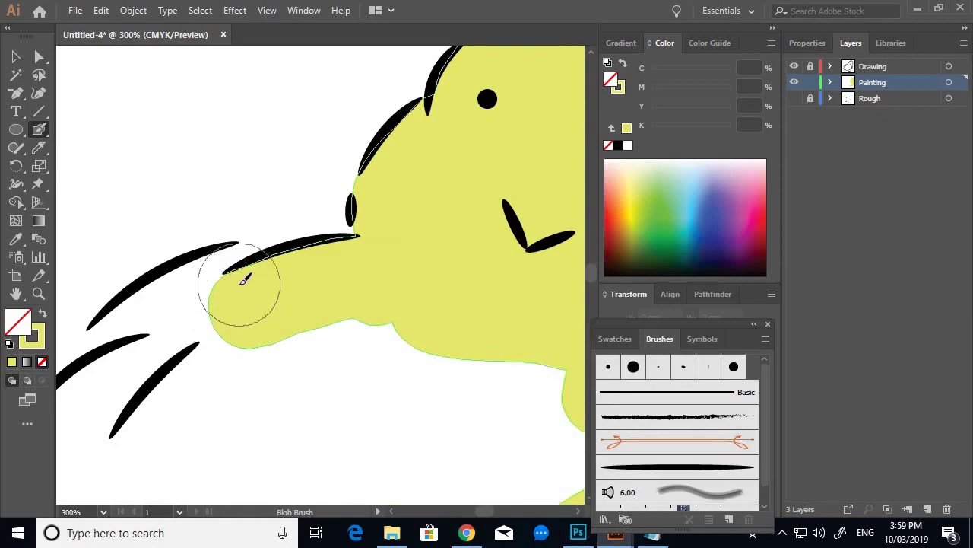
mouse_move(247, 277)
mouse_down()
mouse_move(159, 319)
mouse_move(120, 369)
mouse_move(270, 345)
mouse_move(254, 363)
mouse_move(131, 423)
mouse_move(292, 365)
mouse_move(389, 354)
mouse_move(354, 347)
mouse_move(392, 341)
mouse_up()
Widen the yellow across the breast and belly, and extend it along the underside to the top of the left leg
key(ctrl+minus)
key(ctrl+minus)
key(ctrl+minus)
key(ctrl+minus)
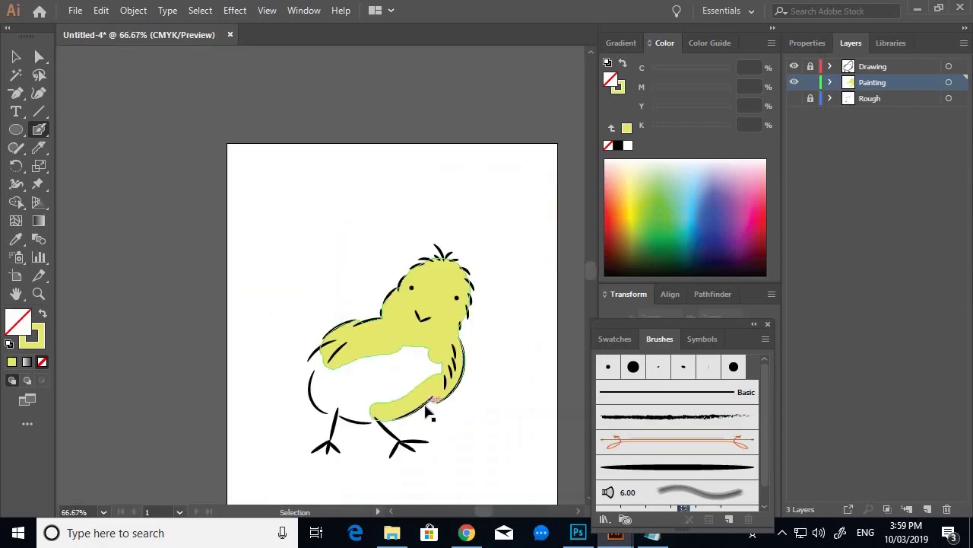
key(ctrl+plus)
key(ctrl+plus)
click(403, 306)
mouse_move(380, 286)
mouse_down()
mouse_move(452, 296)
mouse_move(436, 321)
mouse_move(450, 333)
mouse_move(453, 324)
mouse_move(390, 378)
mouse_move(353, 372)
mouse_move(252, 417)
mouse_move(245, 460)
mouse_up()
key(ctrl+plus)
key(ctrl+plus)
mouse_move(251, 384)
mouse_down()
mouse_move(248, 370)
mouse_move(225, 358)
mouse_move(295, 384)
mouse_move(406, 384)
mouse_up()
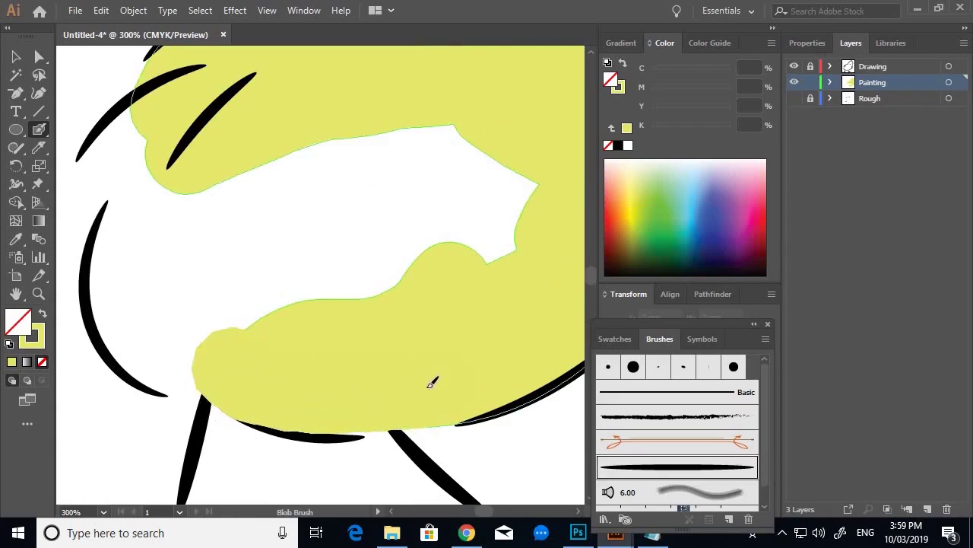
drag(339, 389, 326, 385)
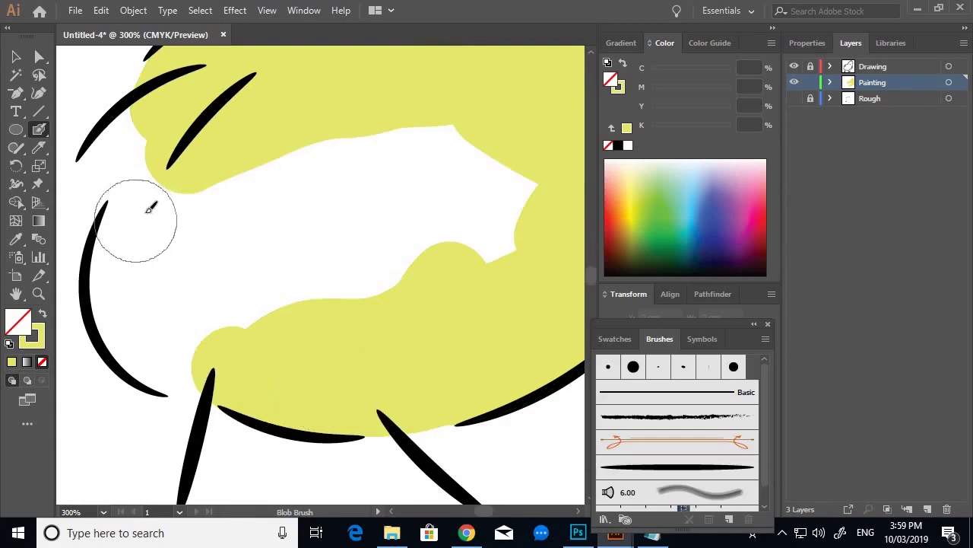
Paint yellow inside the curved rump outline and tail, and fill the remaining white gap in the middle of the body
mouse_move(146, 219)
mouse_down()
mouse_move(135, 252)
mouse_move(141, 320)
mouse_move(185, 355)
mouse_move(222, 365)
mouse_up()
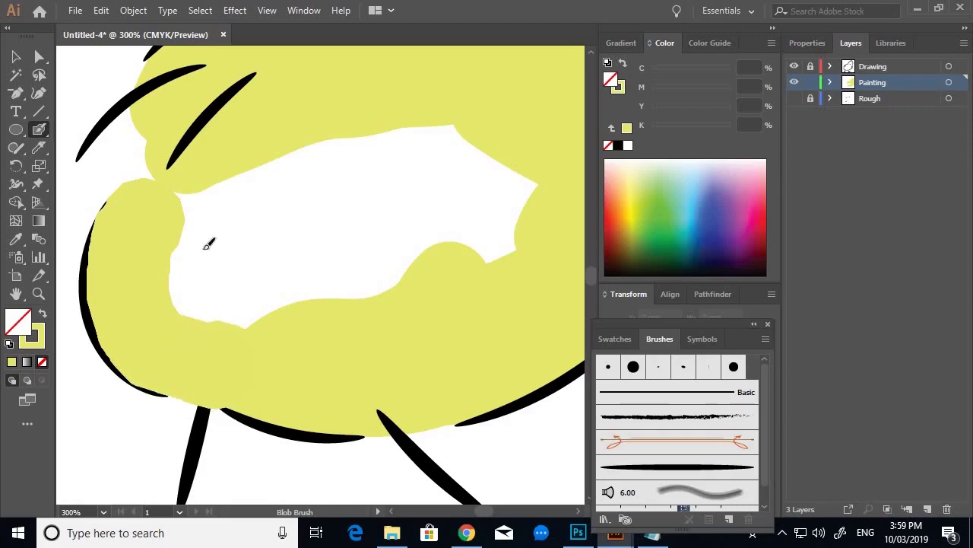
mouse_move(176, 174)
mouse_down()
mouse_move(160, 127)
mouse_move(133, 160)
mouse_move(254, 200)
mouse_move(216, 263)
mouse_move(199, 306)
mouse_up()
mouse_move(205, 256)
mouse_down()
mouse_move(311, 288)
mouse_move(268, 305)
mouse_move(496, 225)
mouse_move(440, 288)
mouse_move(512, 210)
mouse_move(479, 214)
mouse_move(482, 168)
mouse_move(448, 120)
mouse_move(414, 132)
mouse_move(349, 215)
mouse_move(314, 206)
mouse_move(296, 149)
mouse_up()
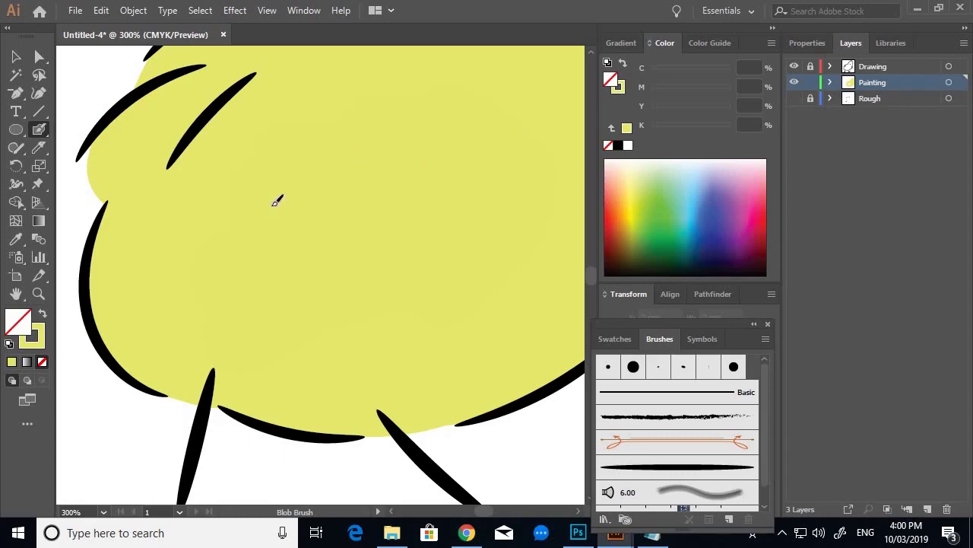
key(ctrl+minus)
key(ctrl+minus)
key(ctrl+minus)
key(ctrl+minus)
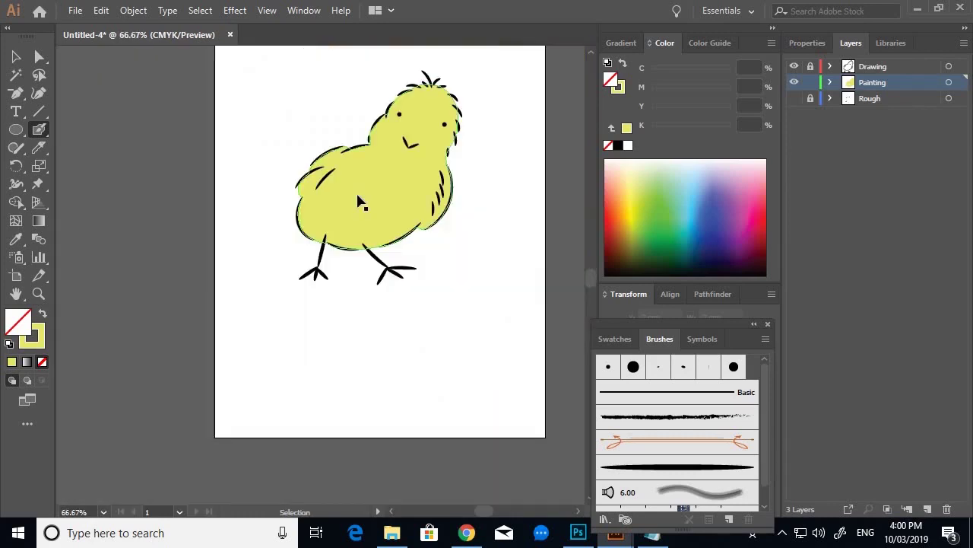
key(ctrl+minus)
key(ctrl+minus)
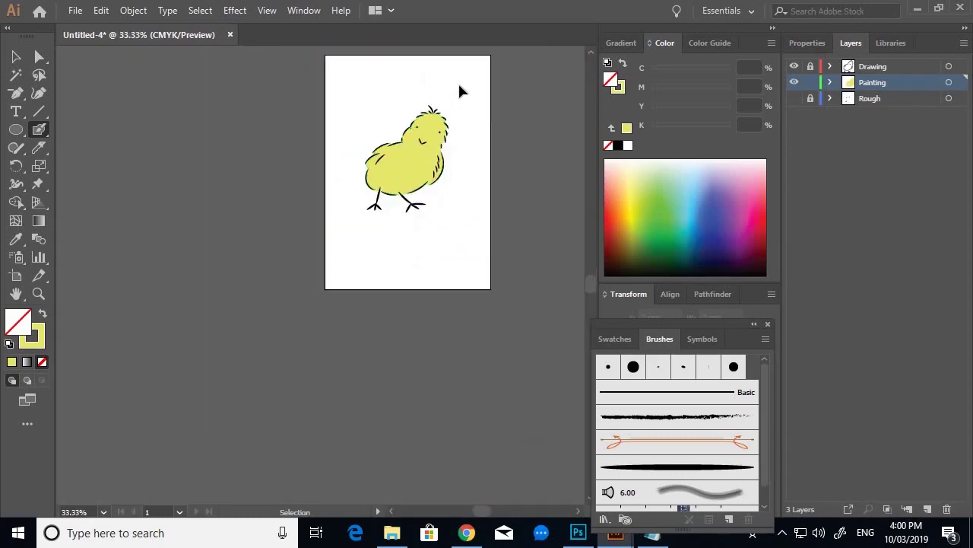
Select the yellow body shape and recolour it to a lighter yellow (C 3.14, M 0, Y 61.57, K 0)
key(ctrl+1)
key(v)
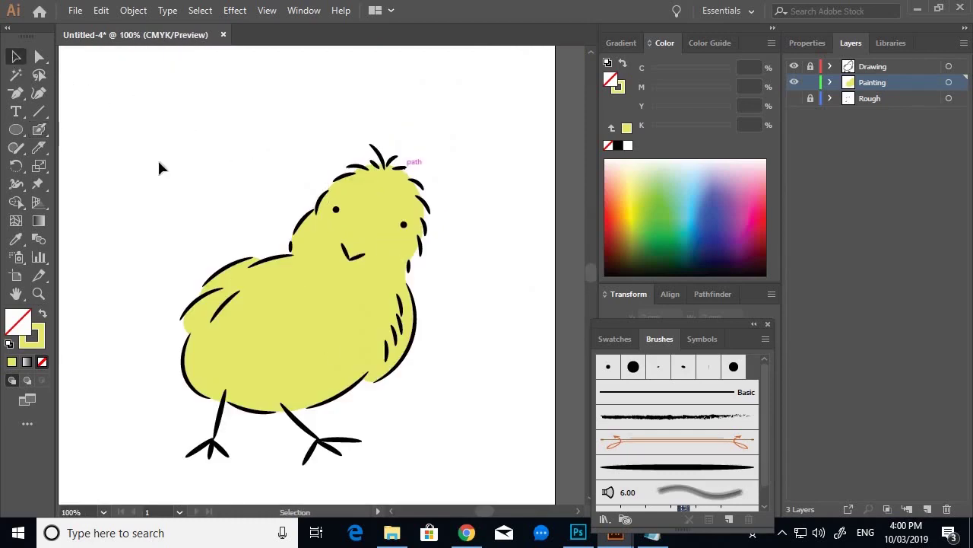
click(327, 325)
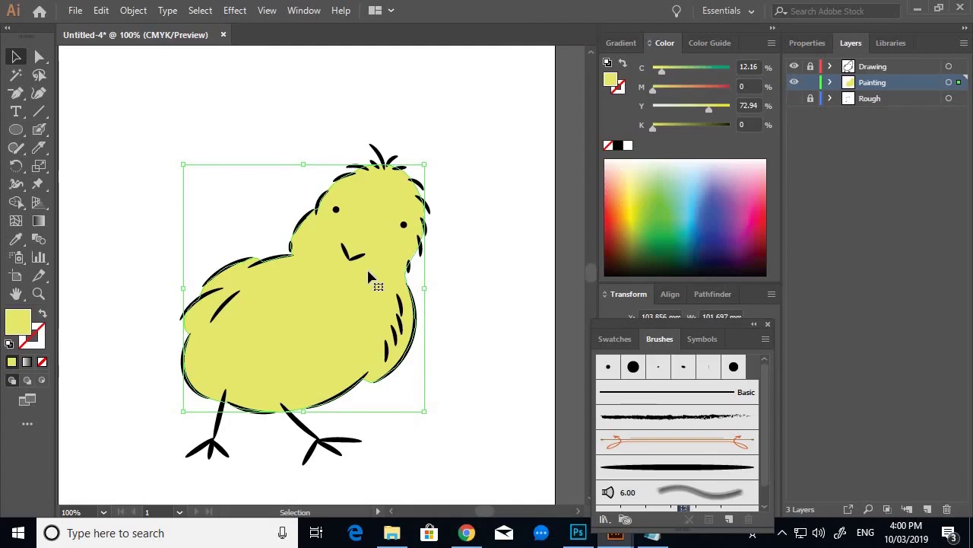
click(636, 168)
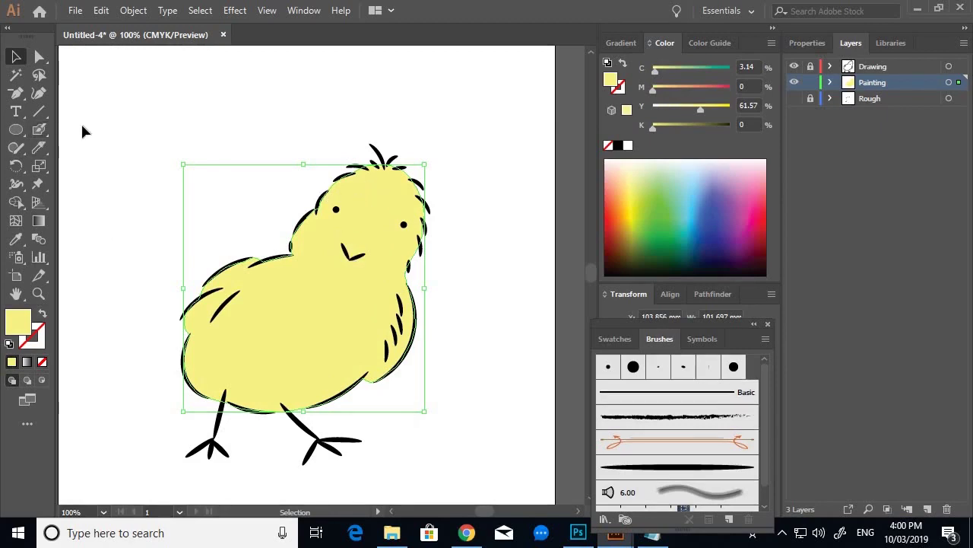
Cut a shadow area off the body with the Knife, from the crown past the right eye, under the beak and down to the underside
click(40, 149)
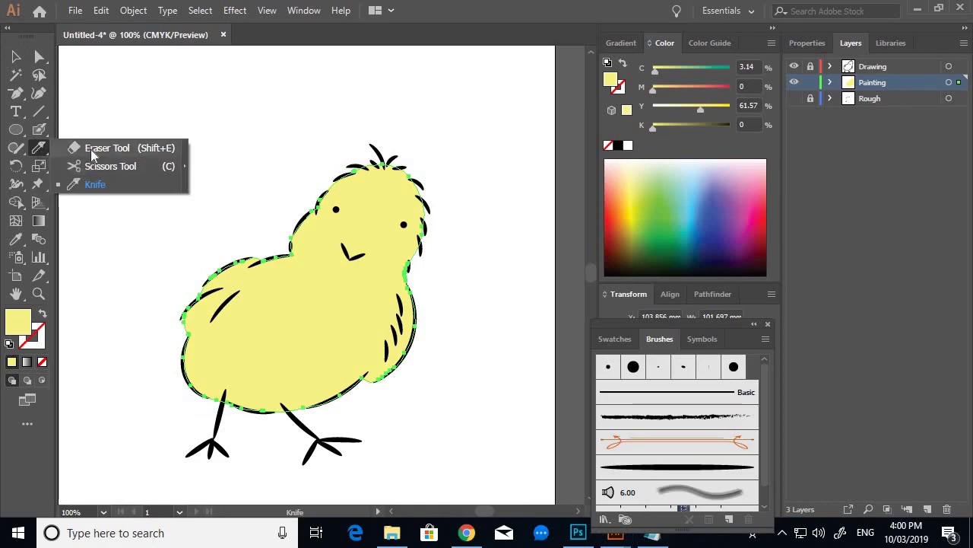
click(118, 184)
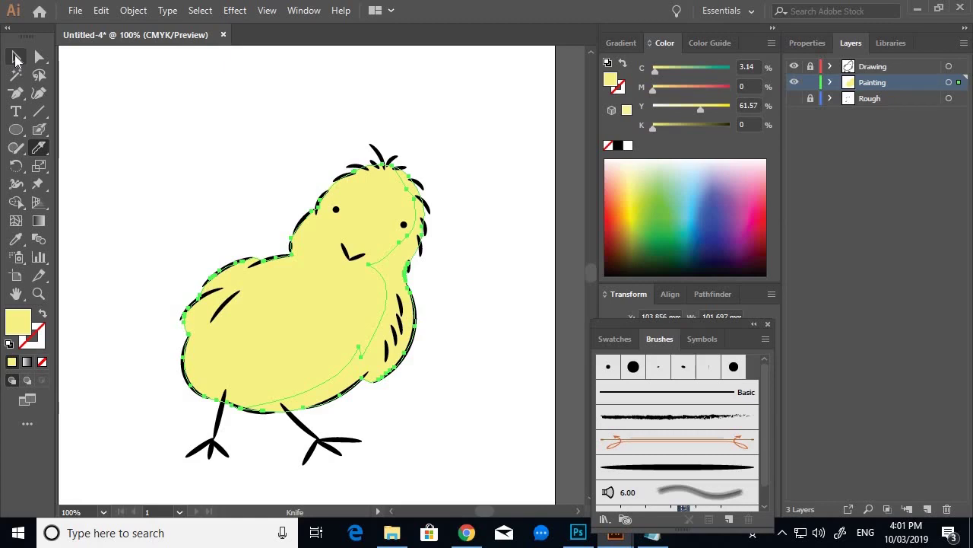
click(17, 59)
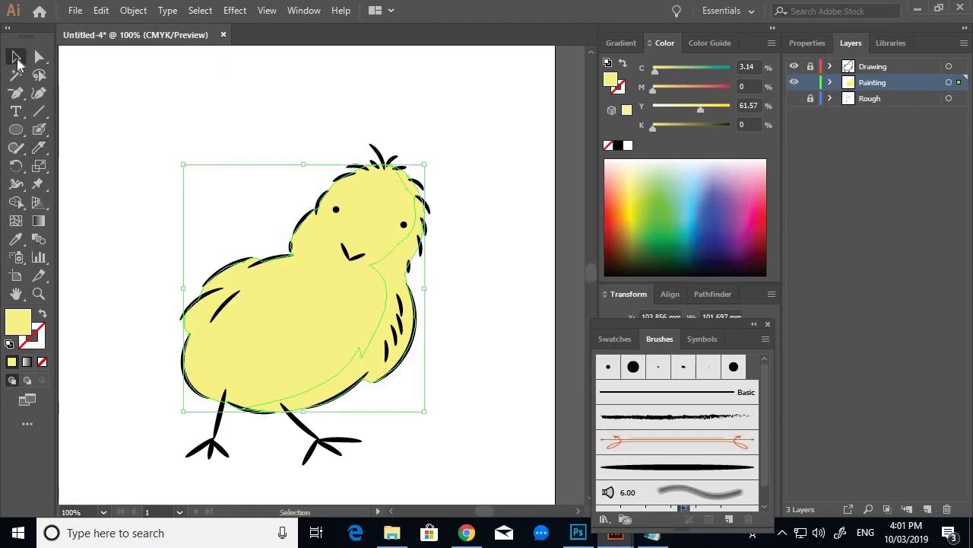
click(452, 277)
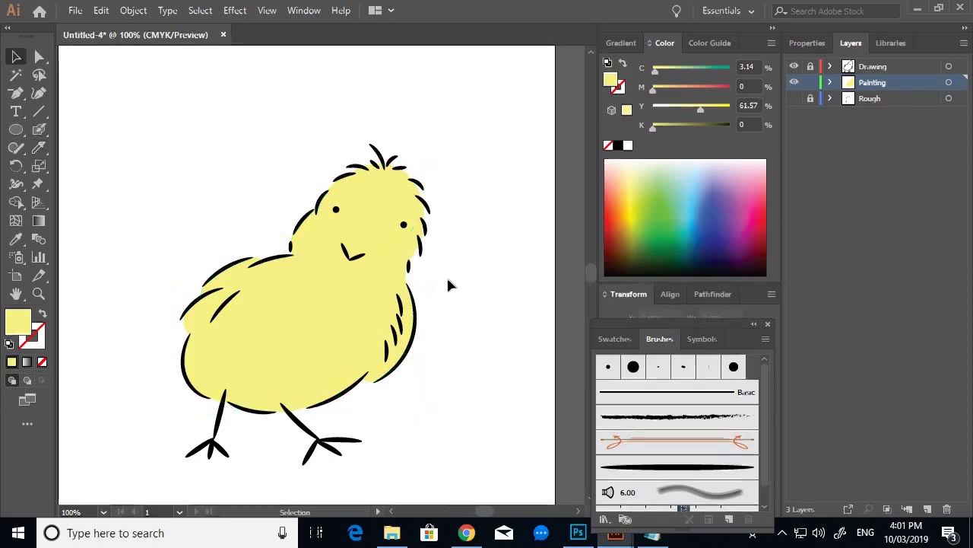
click(374, 365)
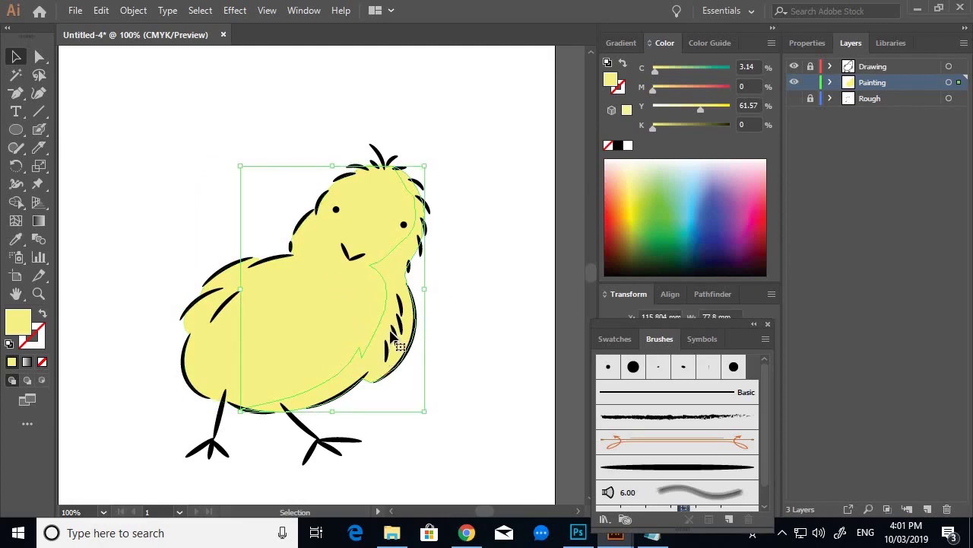
click(449, 247)
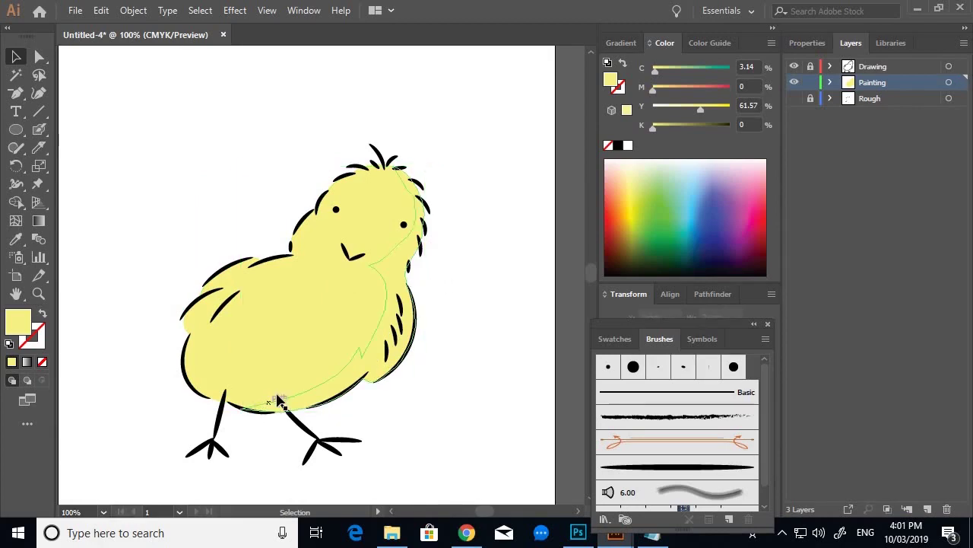
click(401, 266)
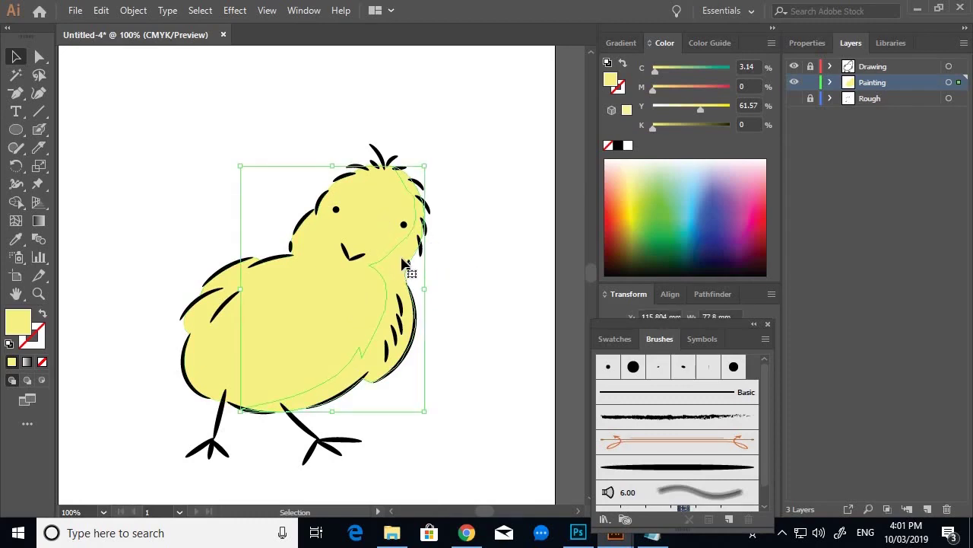
click(220, 331)
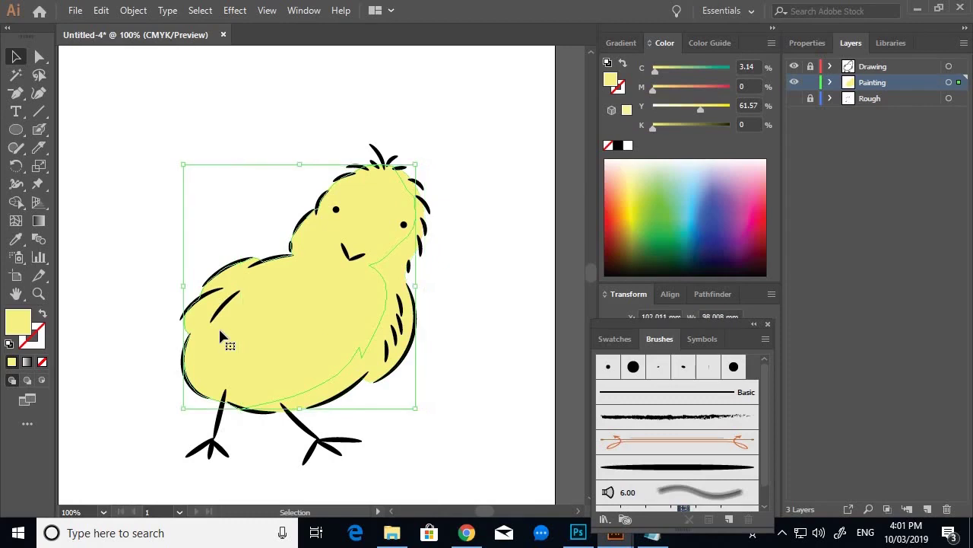
Recolour the cut shadow piece along the chick's right side and underside to dark yellow dbcc49
click(399, 264)
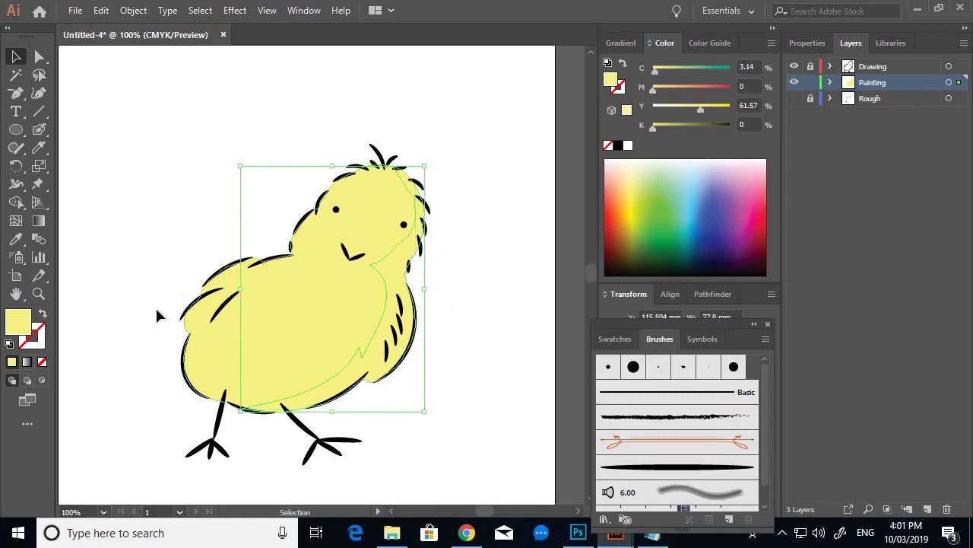
double_click(14, 329)
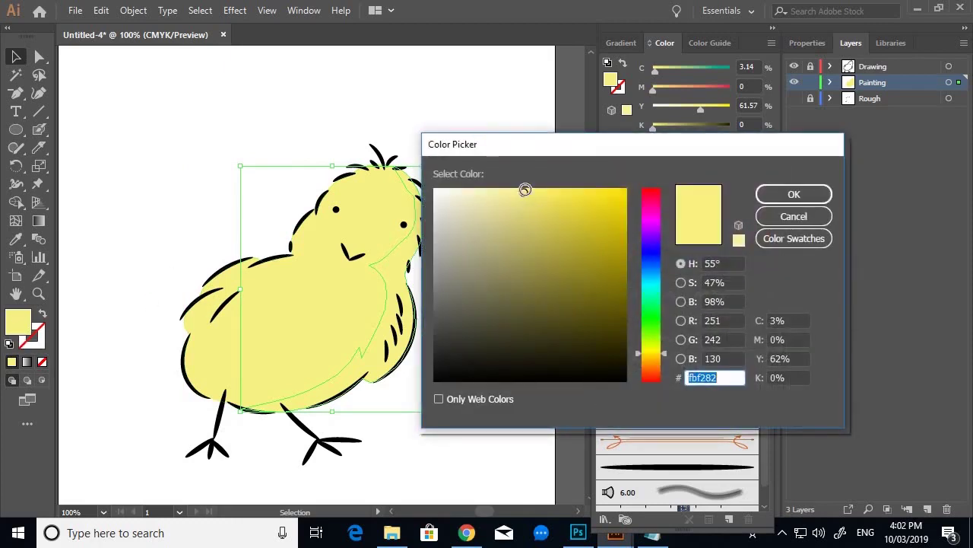
drag(526, 195, 563, 212)
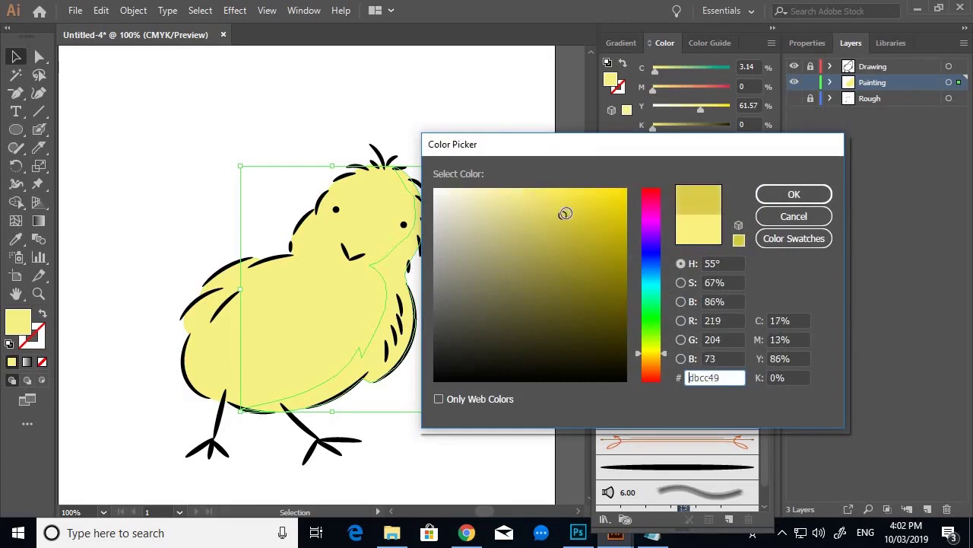
click(810, 196)
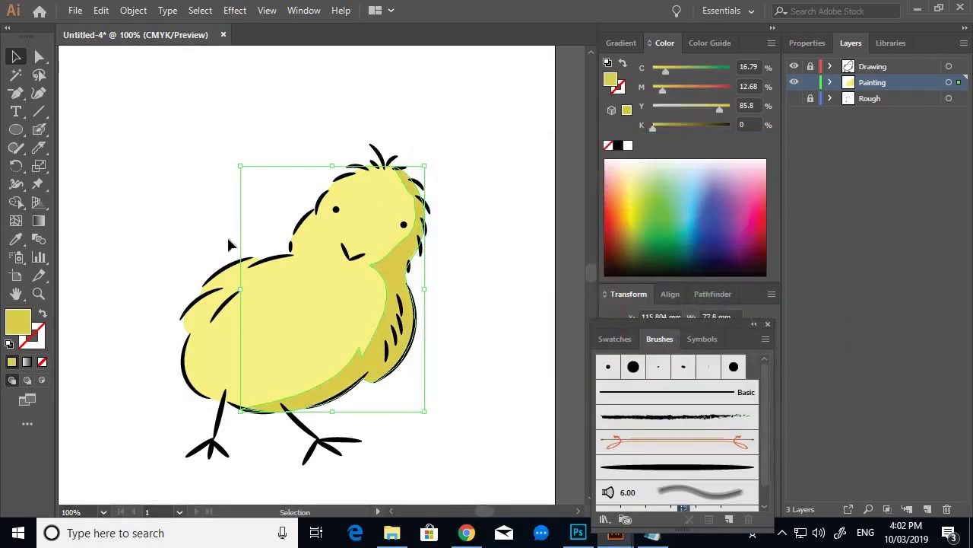
Recolour the selected shadow piece on the chick's body to a lighter yellow, e5d45a, and deselect it
double_click(18, 323)
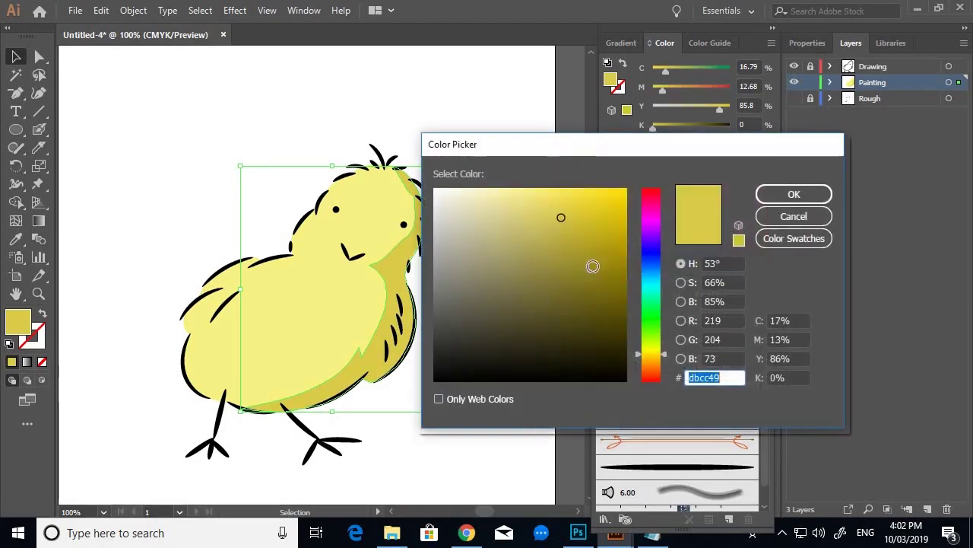
drag(561, 219, 552, 207)
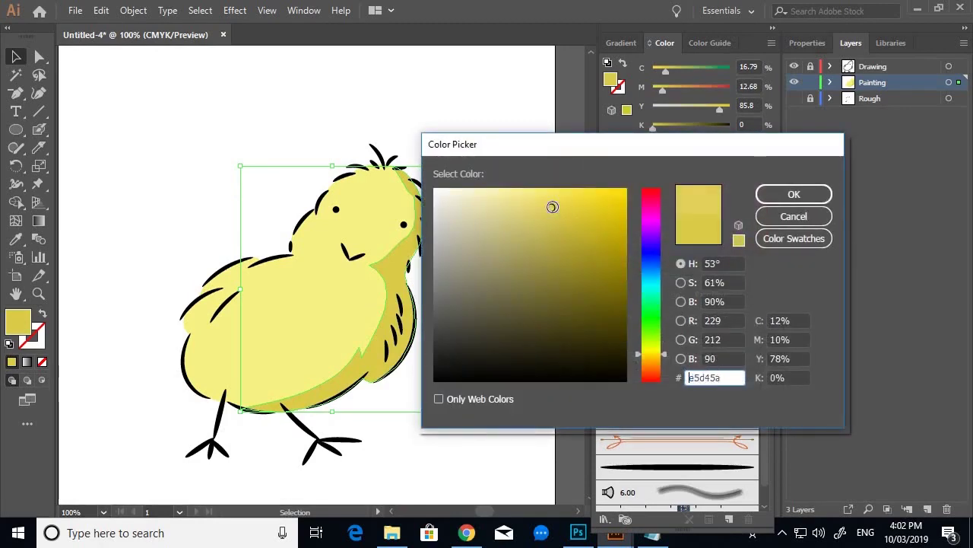
click(769, 193)
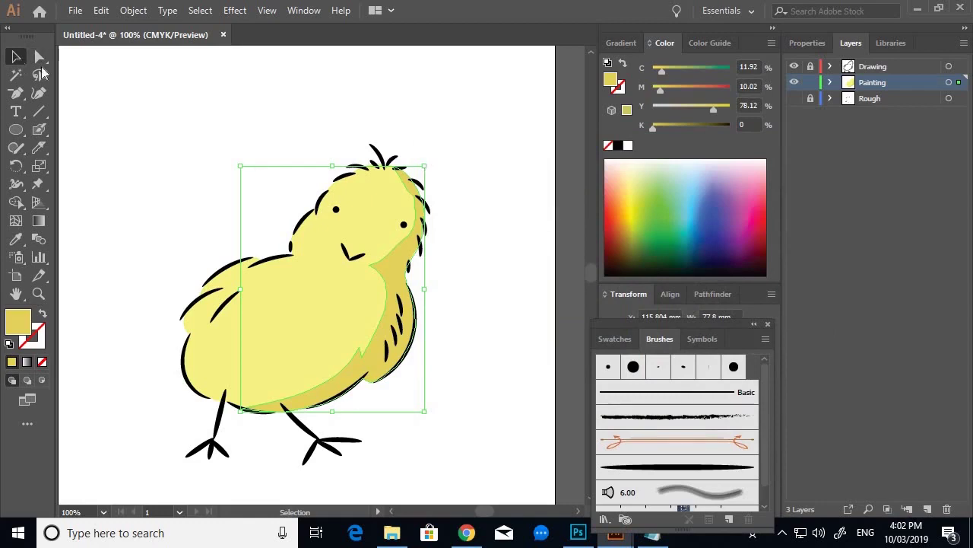
click(273, 126)
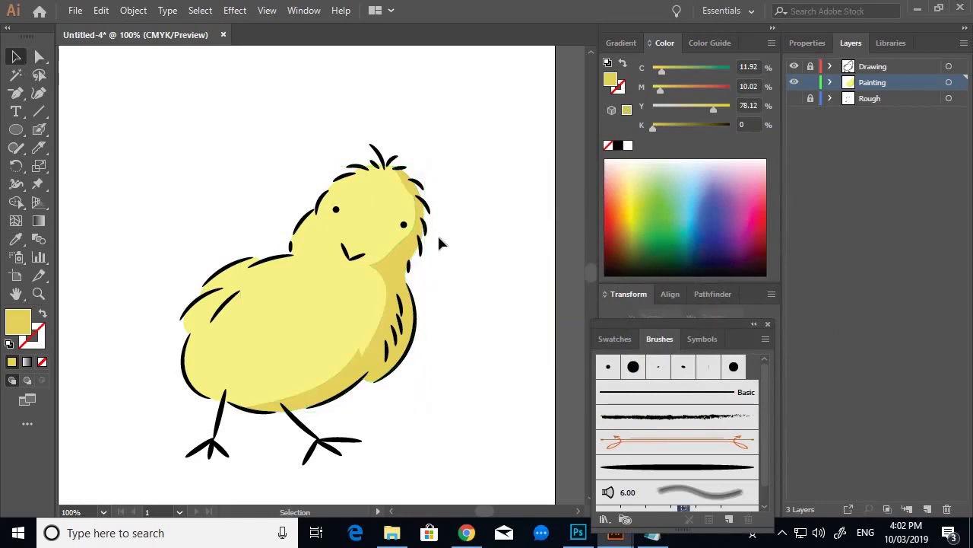
scroll(437, 233, down, 3)
scroll(448, 249, up, 1)
scroll(447, 255, up, 1)
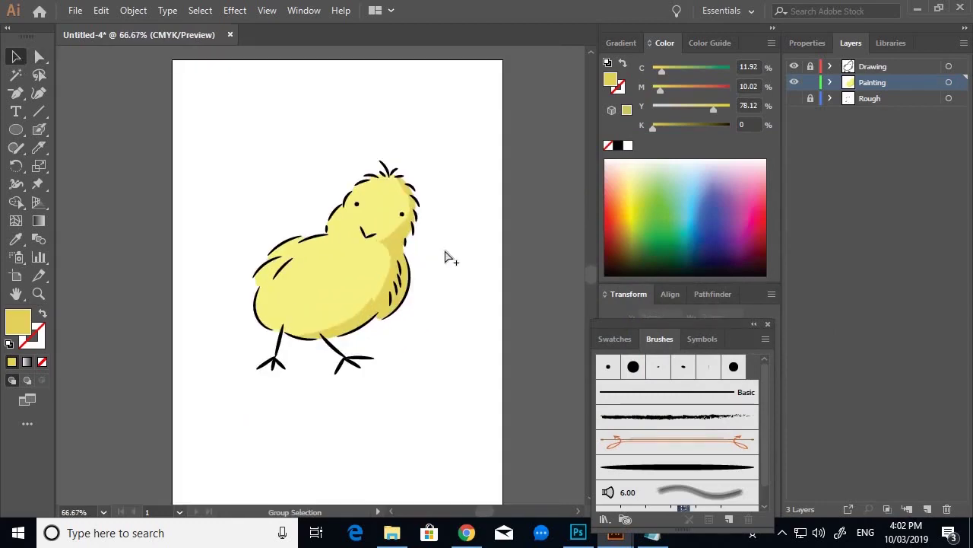
scroll(366, 308, up, 1)
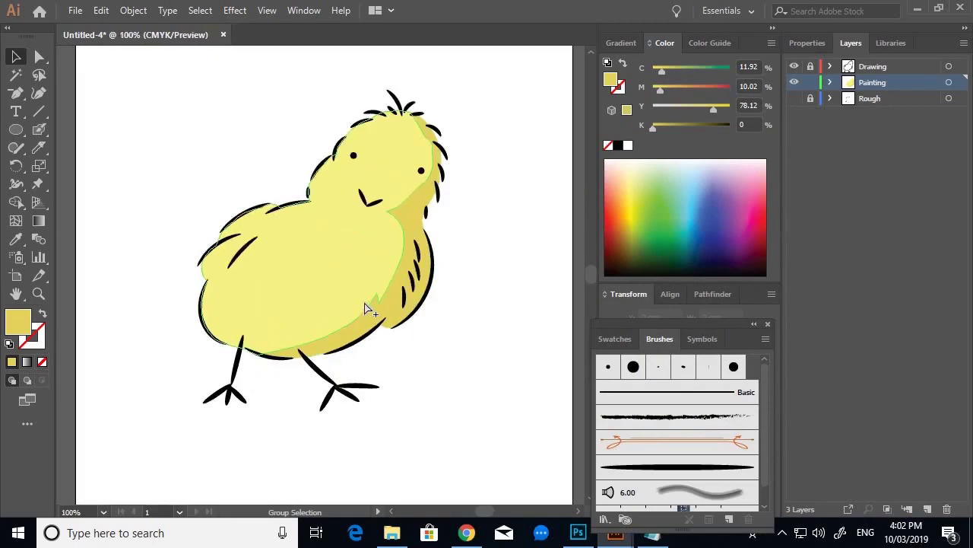
scroll(366, 308, down, 2)
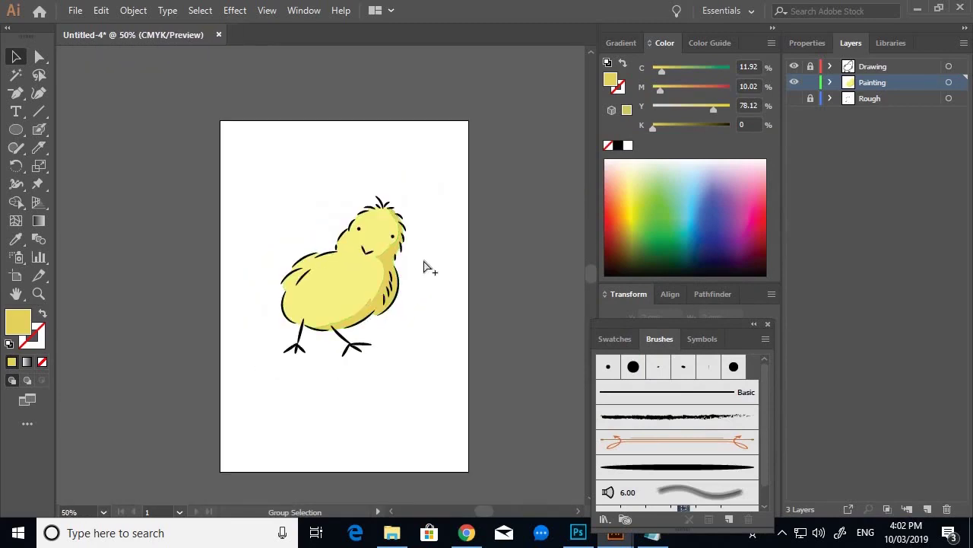
scroll(431, 237, up, 1)
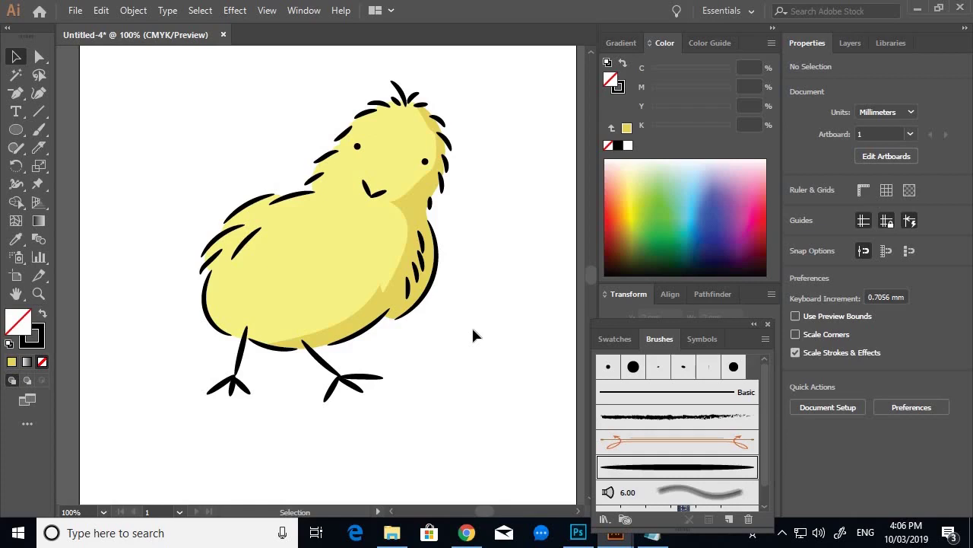
drag(436, 325, 456, 306)
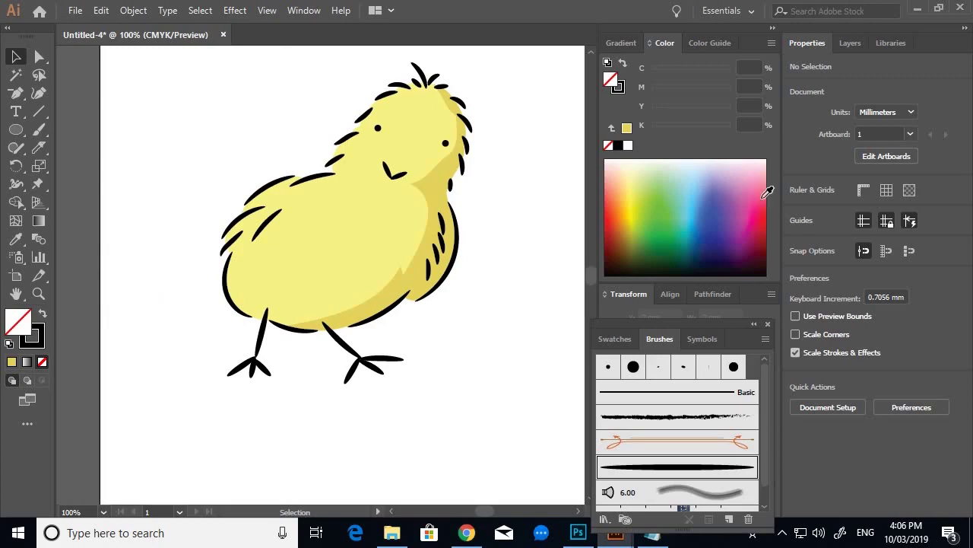
Create a new layer directly above the Painting layer and name it Shadow
click(850, 43)
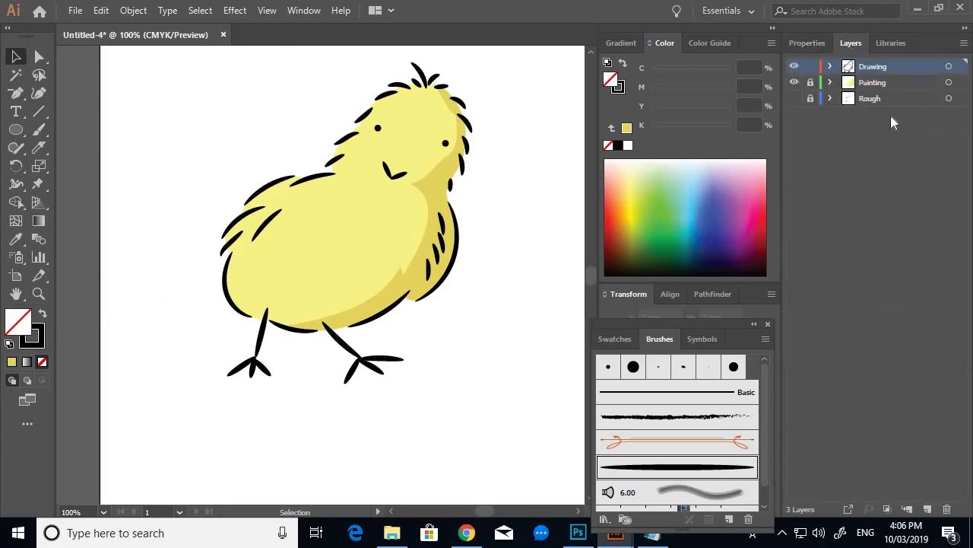
click(877, 86)
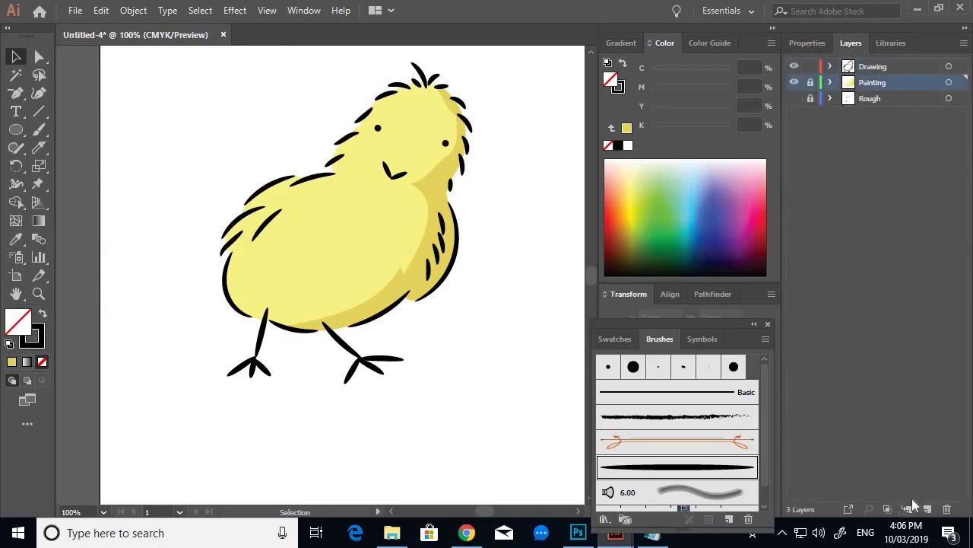
click(928, 508)
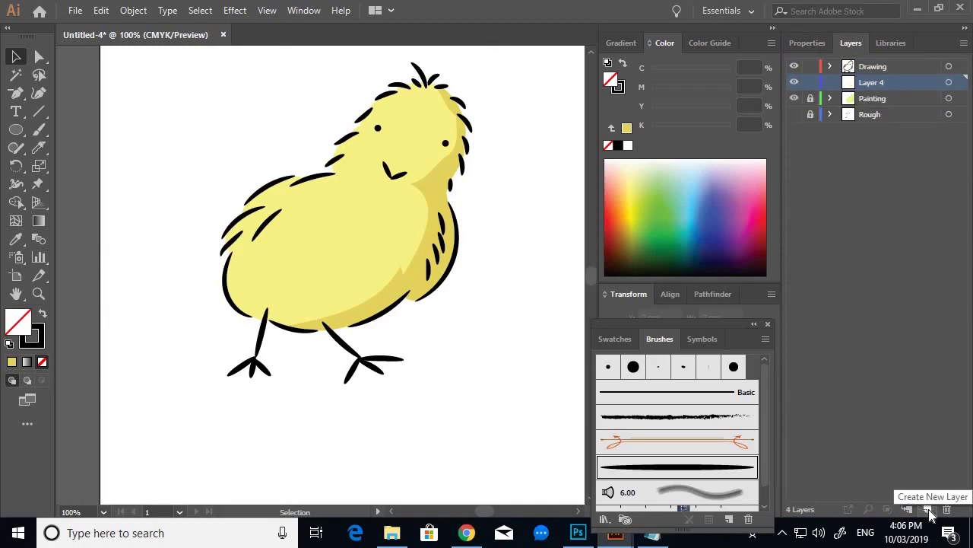
double_click(878, 83)
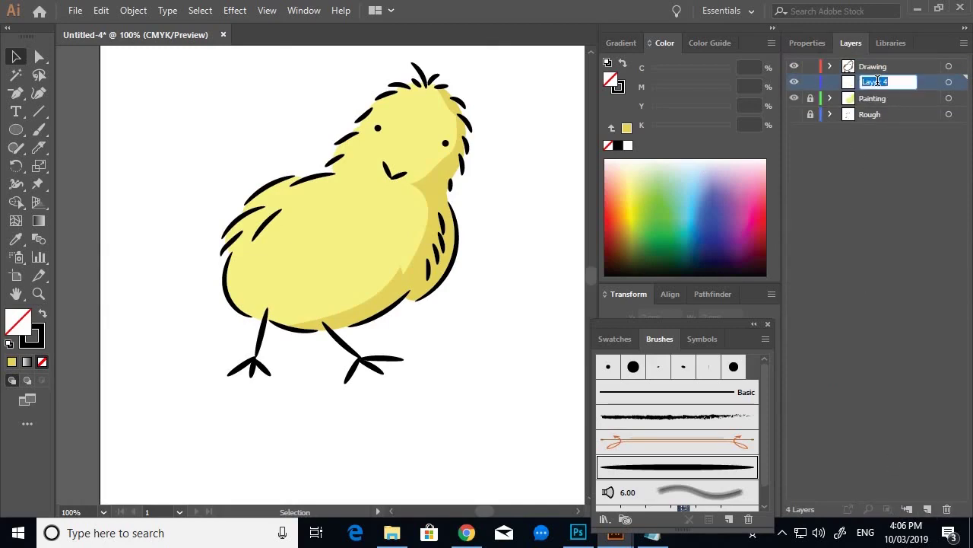
text(Shadow)
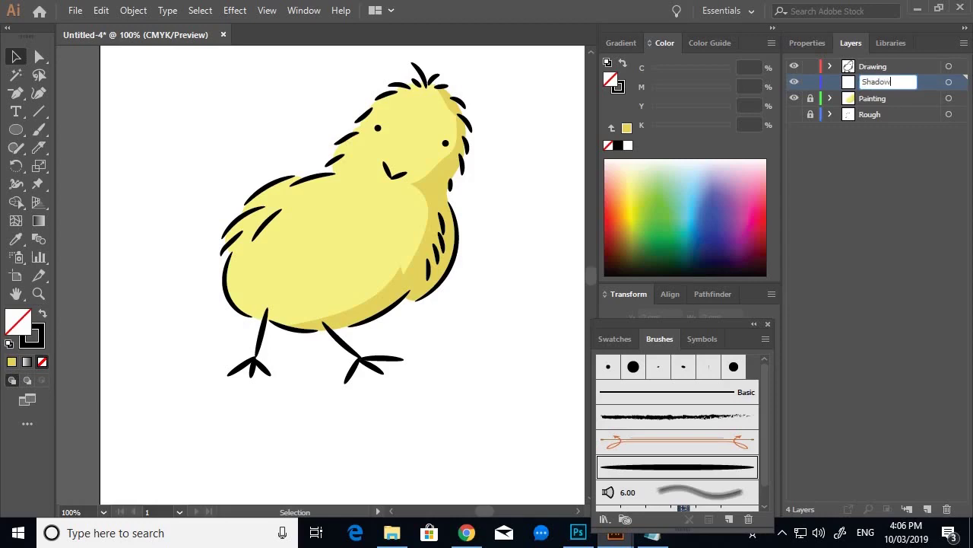
key(Return)
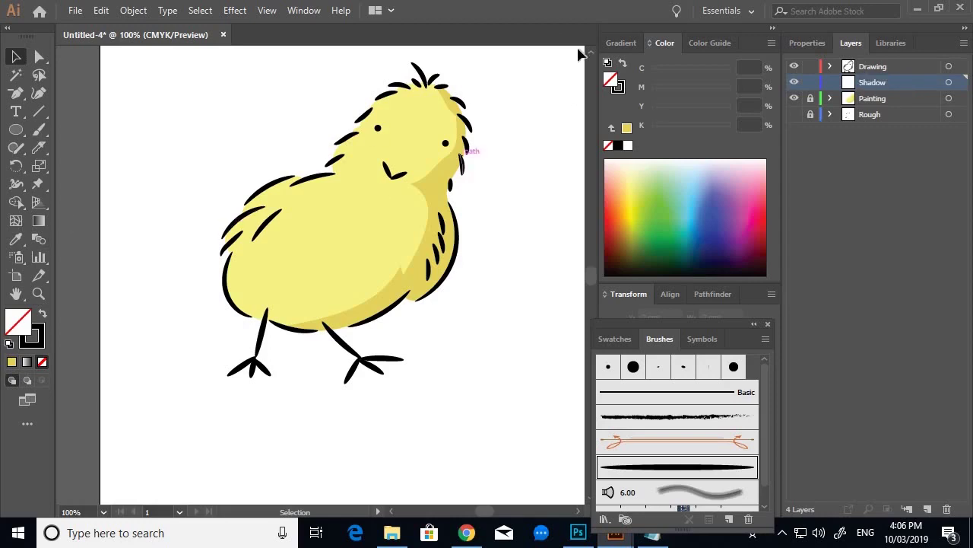
Show the swatches, set the fill to the 40% black grey swatch, and activate the Blob Brush
click(298, 13)
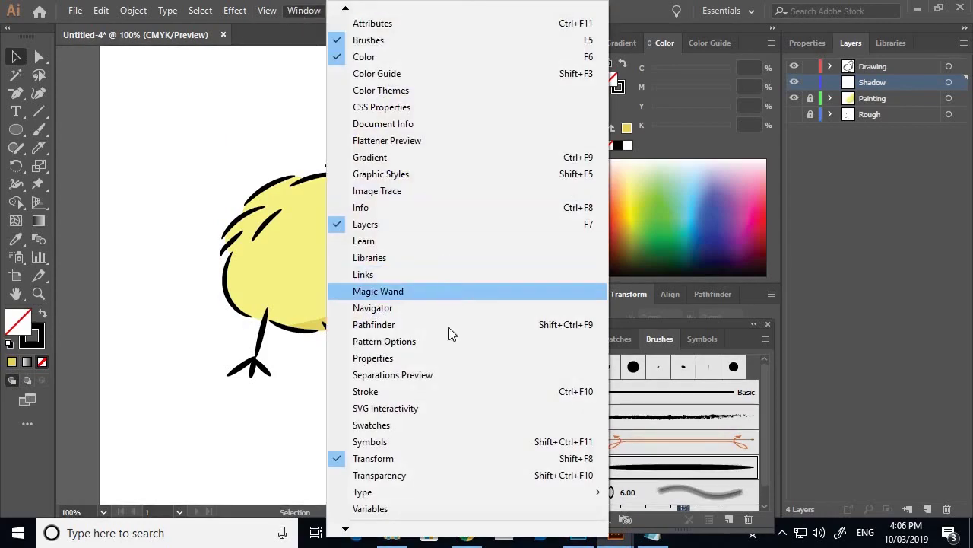
click(450, 425)
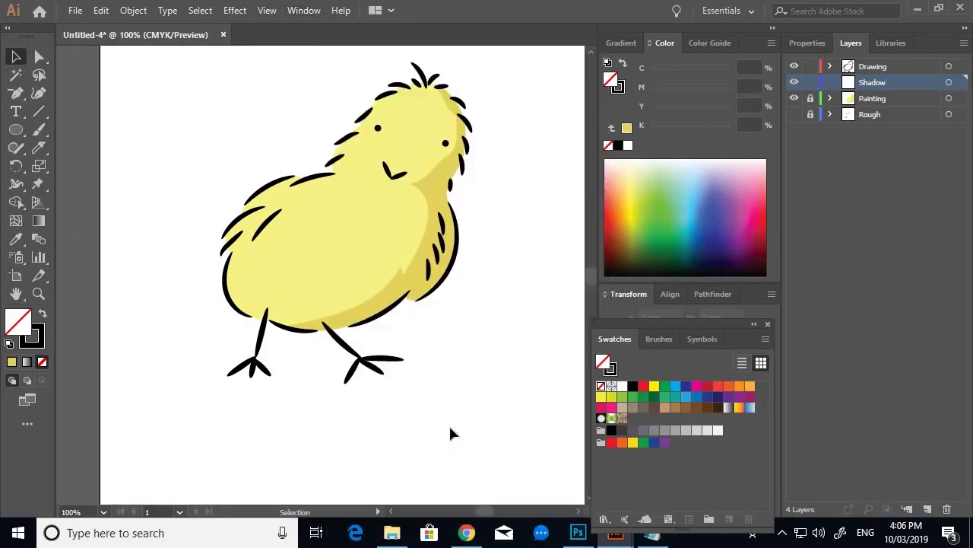
click(675, 432)
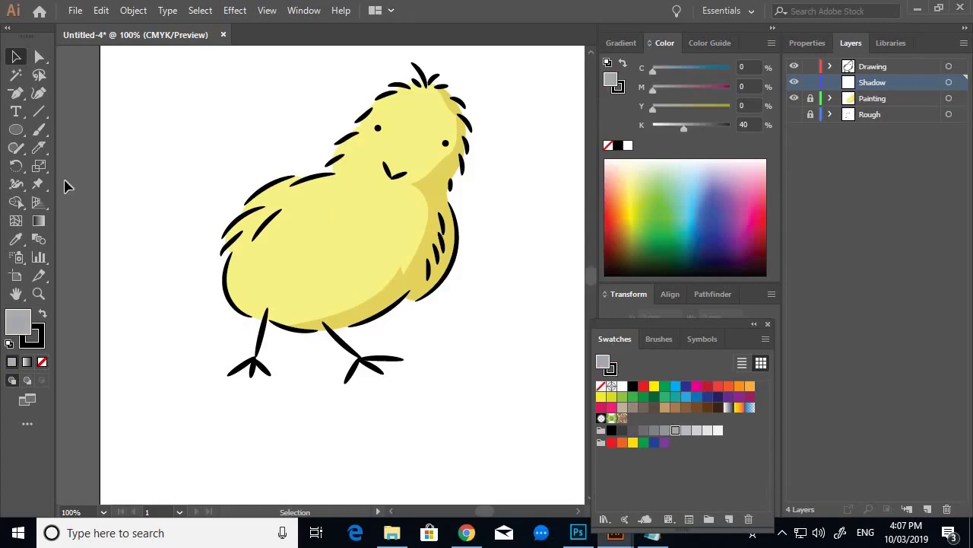
click(41, 129)
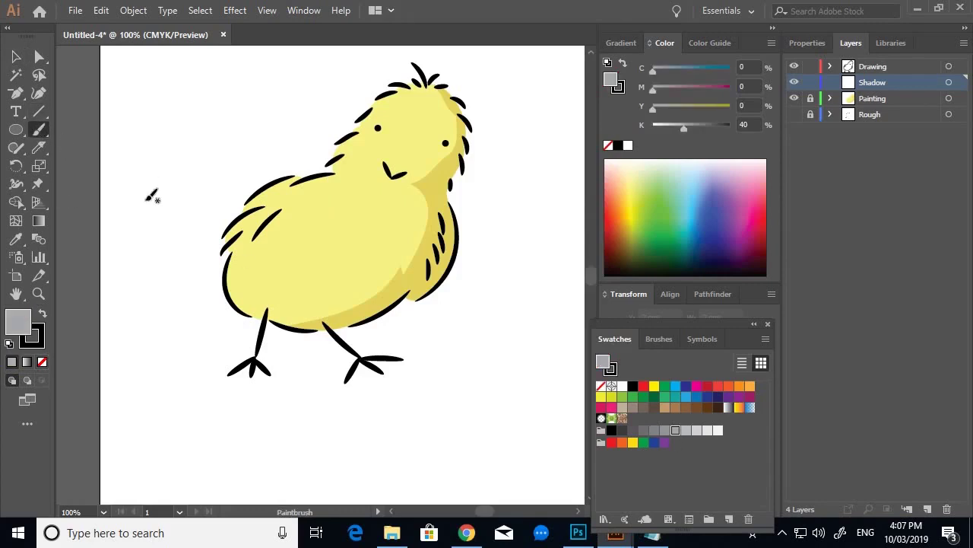
mouse_move(41, 133)
mouse_down()
mouse_move(69, 131)
mouse_move(102, 152)
mouse_up()
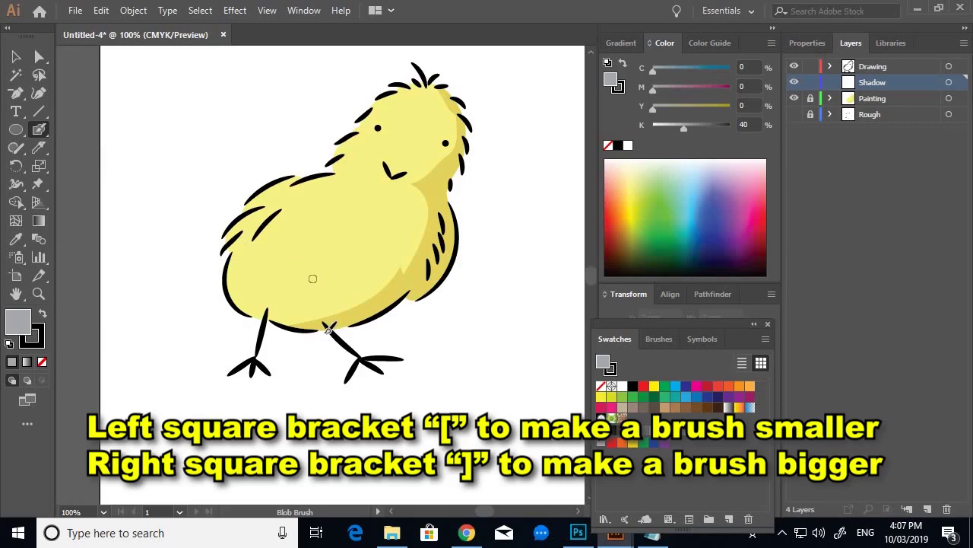
Undo a trial Blob Brush stroke near the chick's left foot and set the stroke colour to None
drag(210, 372, 286, 379)
key(ctrl+z)
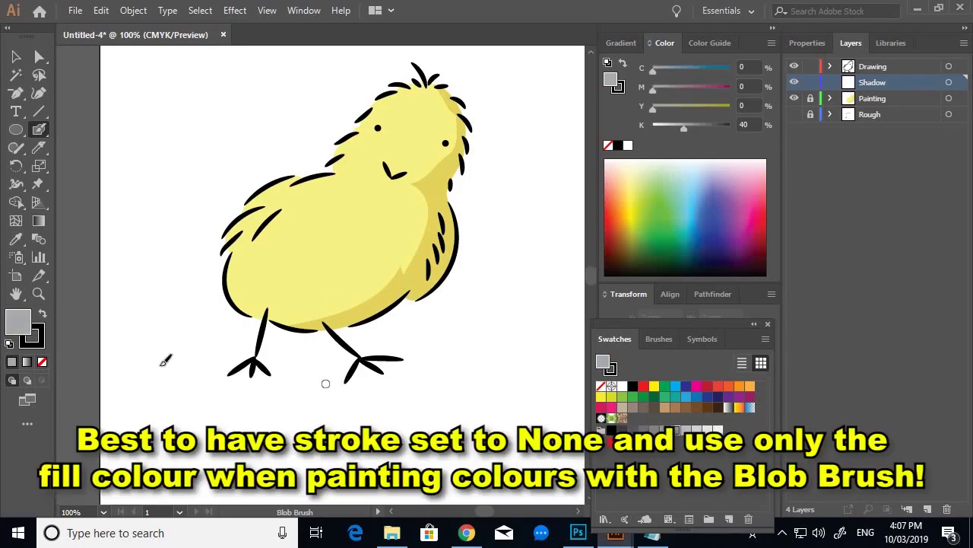
click(44, 339)
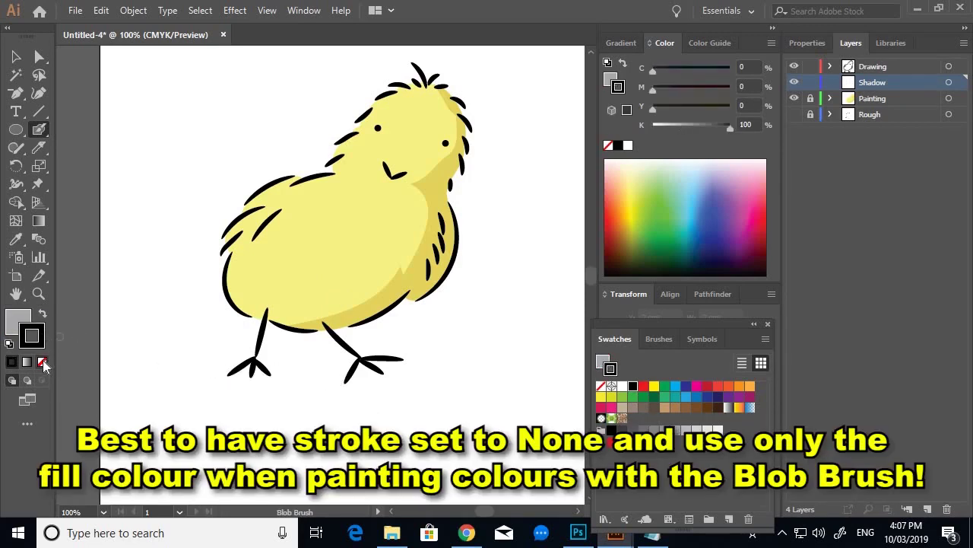
click(45, 363)
Paint a grey ground shadow beneath both feet with the Blob Brush, extending it past the toes of the right foot
mouse_move(253, 373)
mouse_down()
mouse_move(192, 373)
mouse_move(418, 370)
mouse_move(449, 379)
mouse_up()
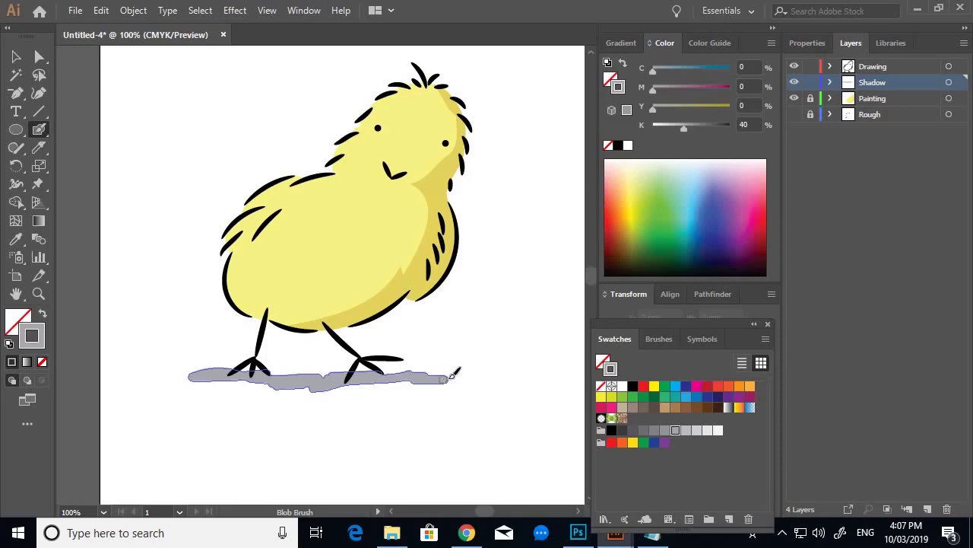
ctrl+click(387, 430)
key(ctrl+minus)
key(ctrl+minus)
key(ctrl+equal)
key(ctrl+equal)
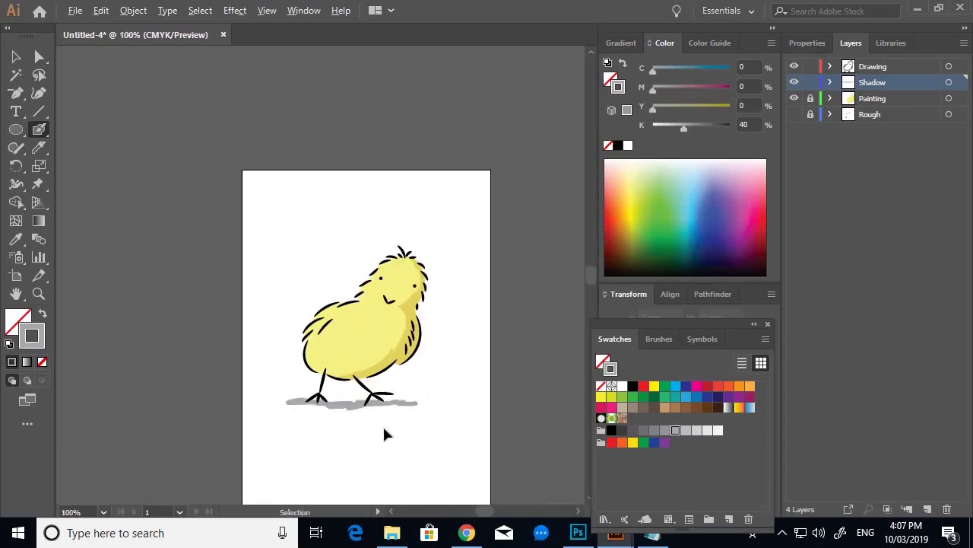
key(ctrl+equal)
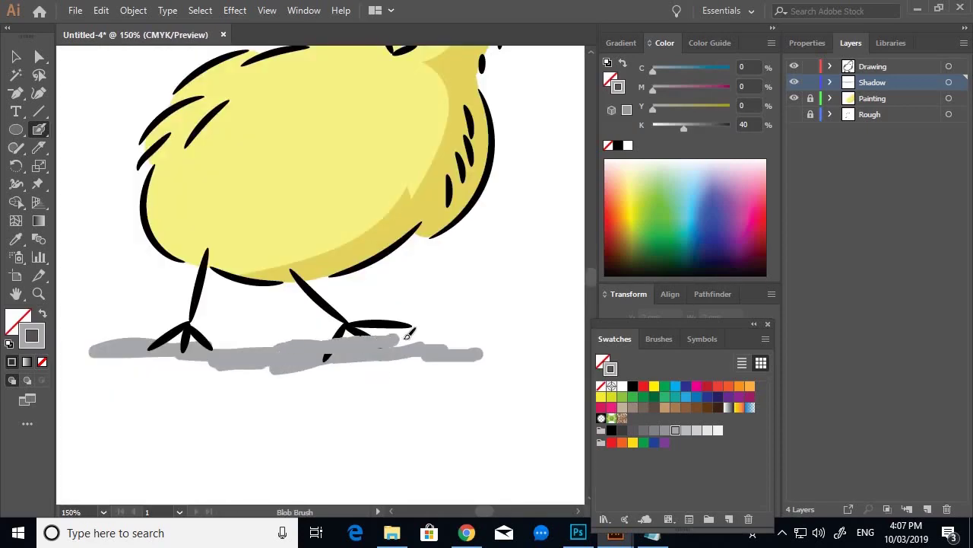
mouse_move(408, 336)
mouse_down()
mouse_move(524, 338)
mouse_move(423, 346)
mouse_move(355, 358)
mouse_move(347, 370)
mouse_up()
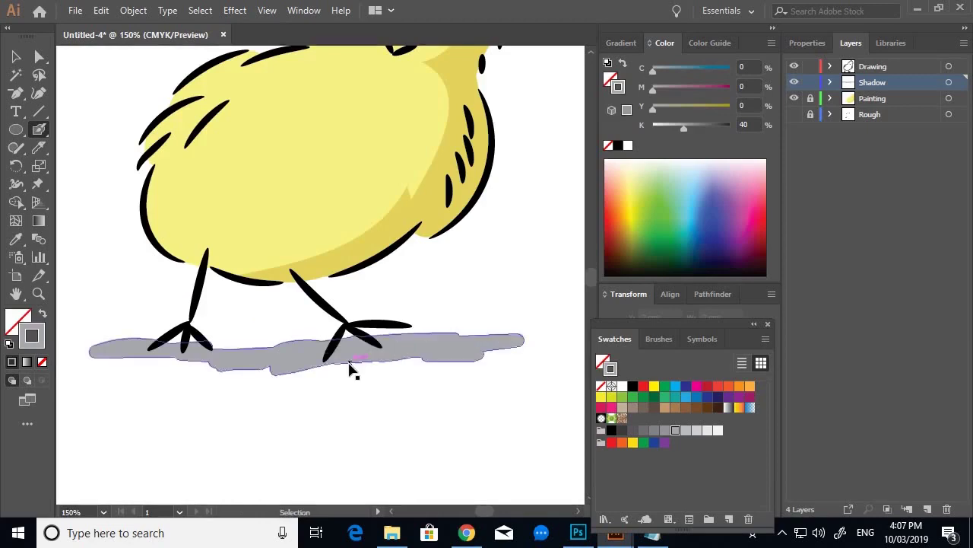
Trim the uneven lower edge of the ground shadow to the right of the right foot with the Eraser
key(ctrl+minus)
key(ctrl+minus)
key(ctrl+minus)
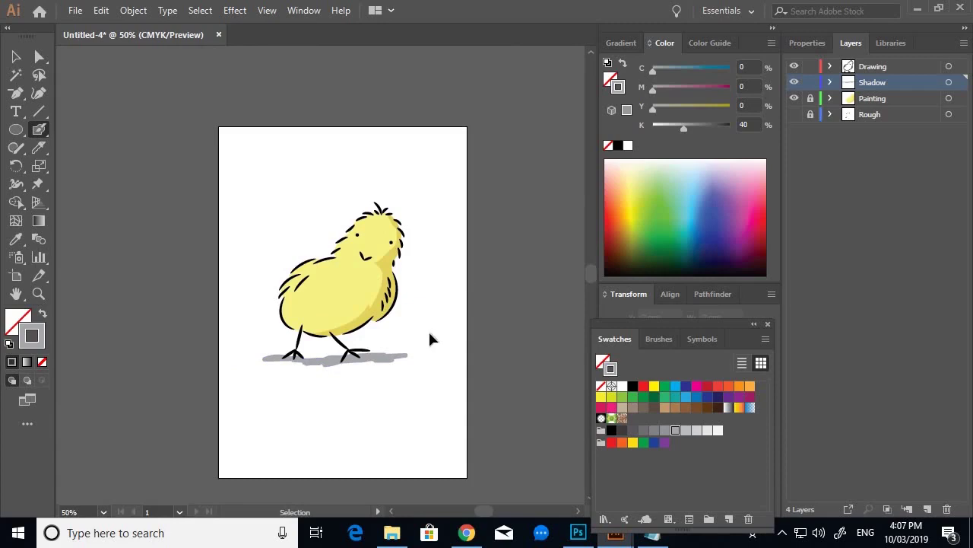
key(ctrl+plus)
key(ctrl+plus)
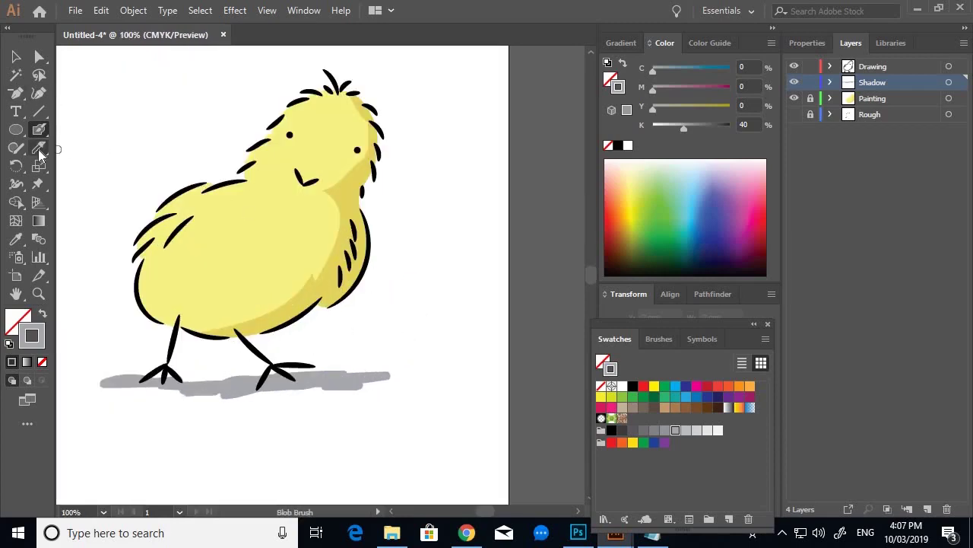
click(40, 151)
drag(40, 152, 115, 152)
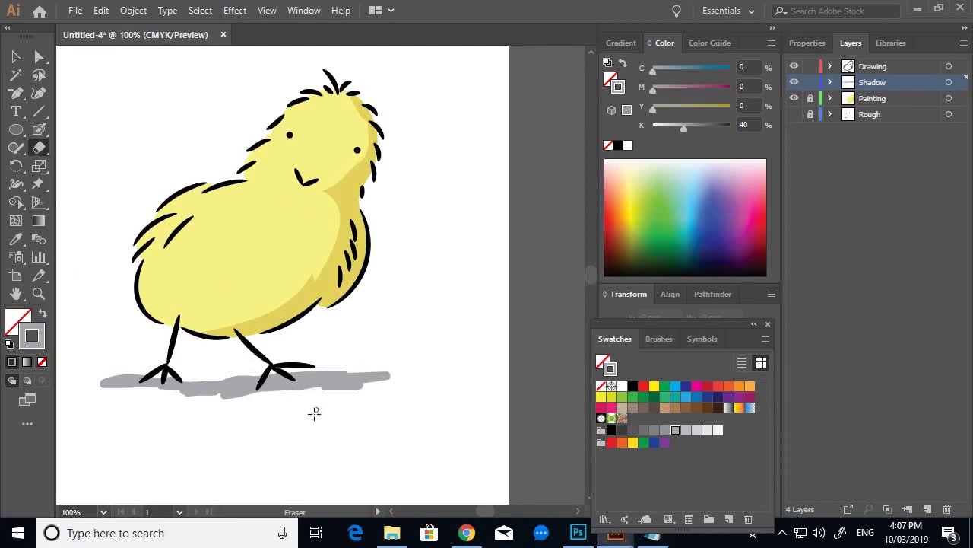
scroll(318, 408, up, 3)
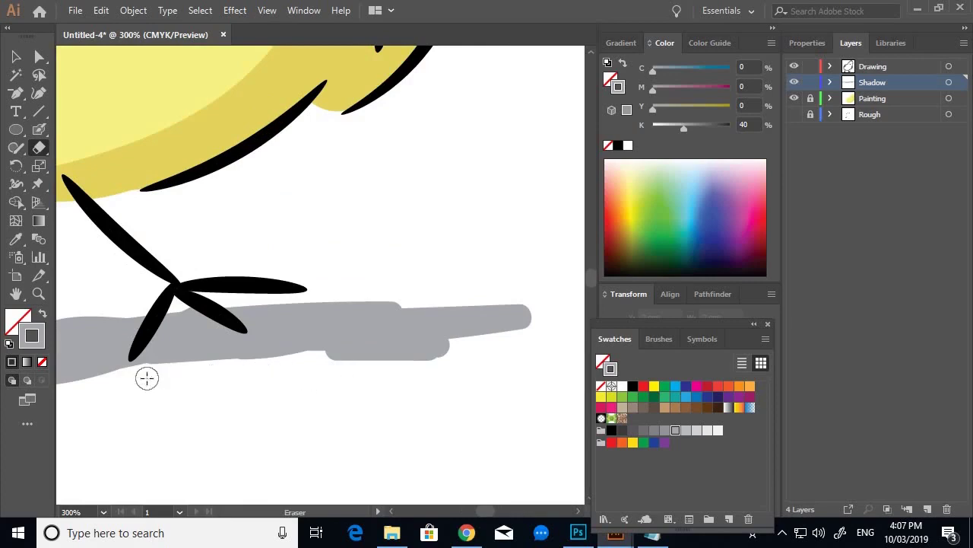
mouse_move(183, 364)
mouse_down()
mouse_move(305, 352)
mouse_move(436, 364)
mouse_move(455, 348)
mouse_move(431, 369)
mouse_move(450, 358)
mouse_move(347, 366)
mouse_move(314, 343)
mouse_move(414, 339)
mouse_move(467, 360)
mouse_move(467, 351)
mouse_move(360, 359)
mouse_move(269, 378)
mouse_up()
key(ctrl+minus)
key(ctrl+minus)
key(ctrl+minus)
key(ctrl+minus)
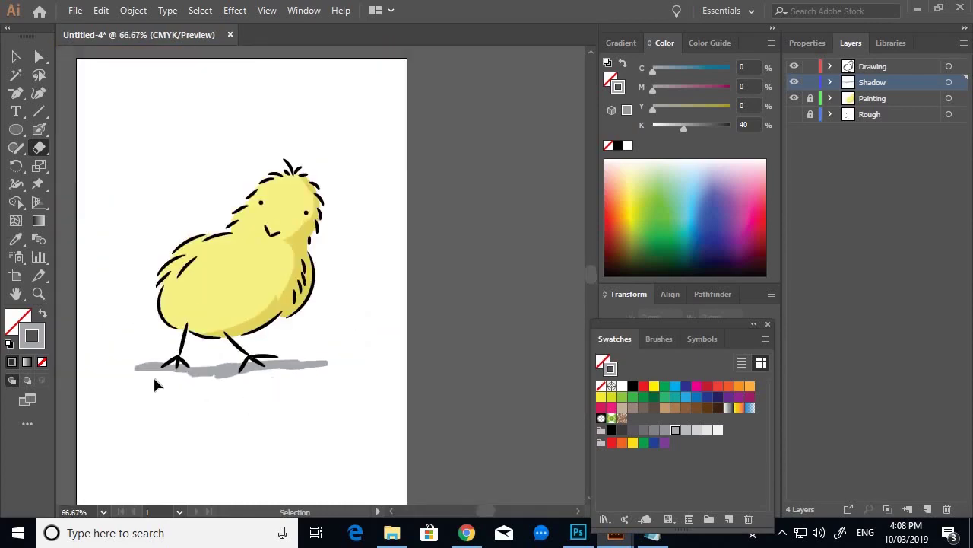
scroll(165, 388, up, 2)
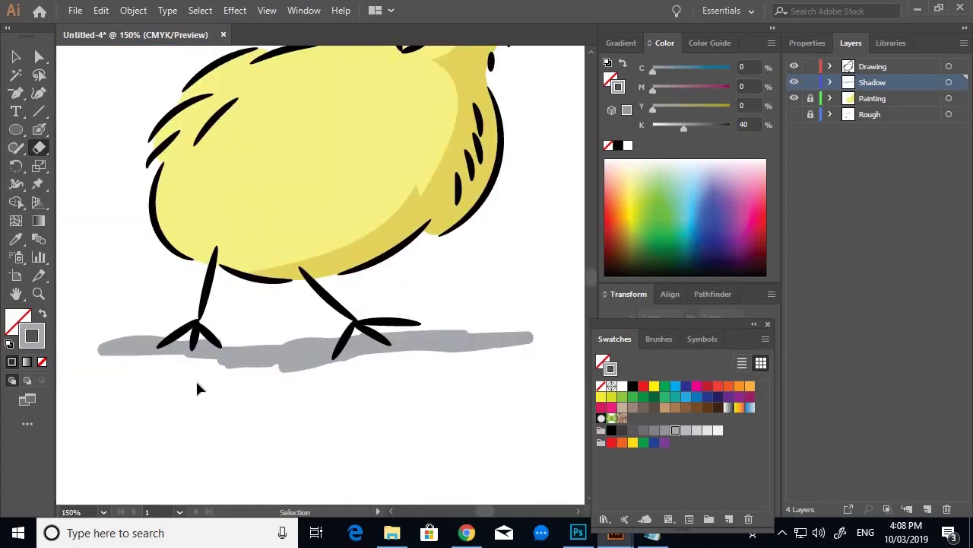
scroll(196, 389, down, 2)
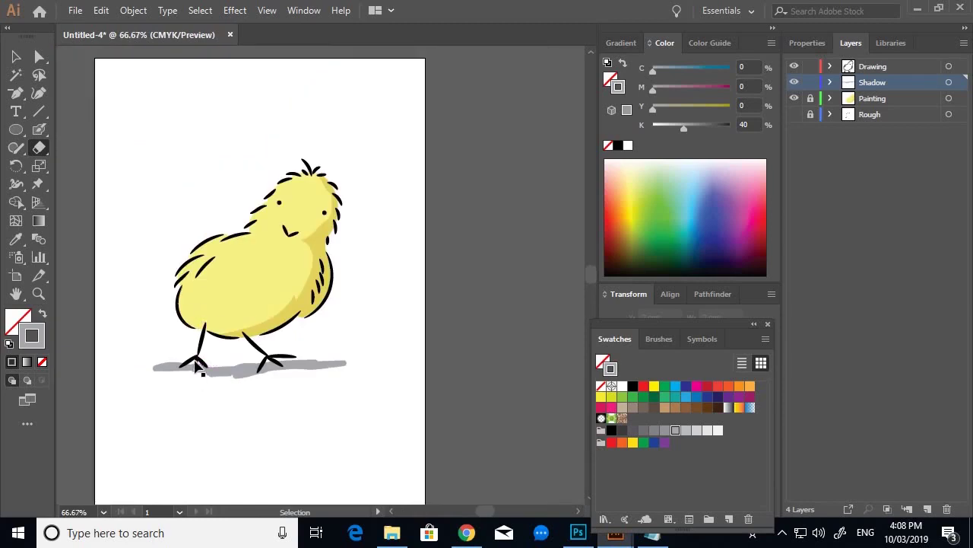
scroll(245, 374, up, 1)
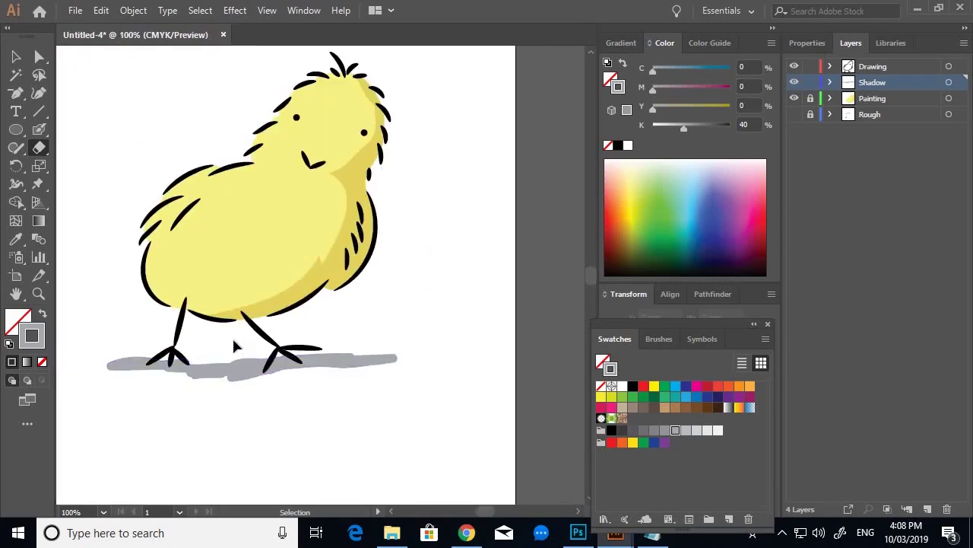
scroll(216, 293, down, 1)
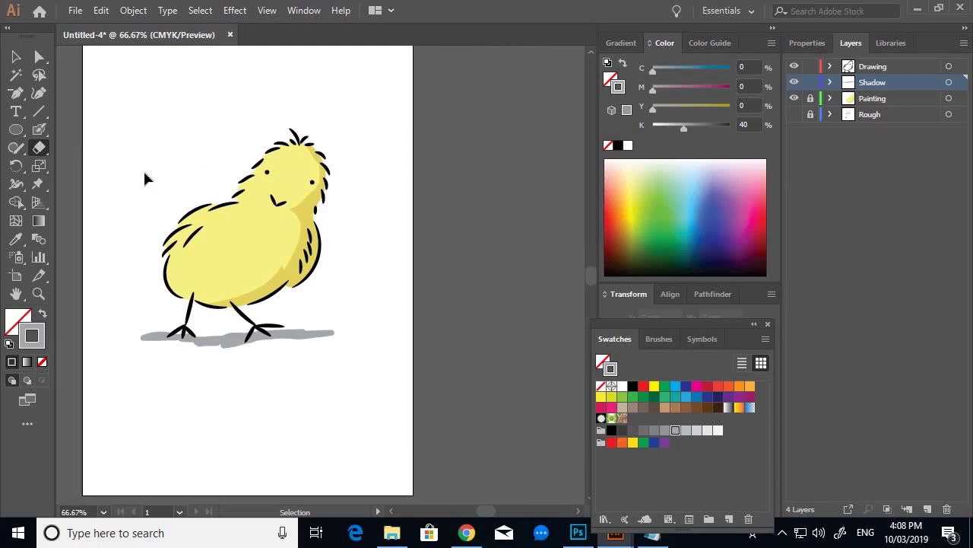
Place the painted raster chick image from the Tutorial Material folder at full size beside the artboard
scroll(305, 224, down, 1)
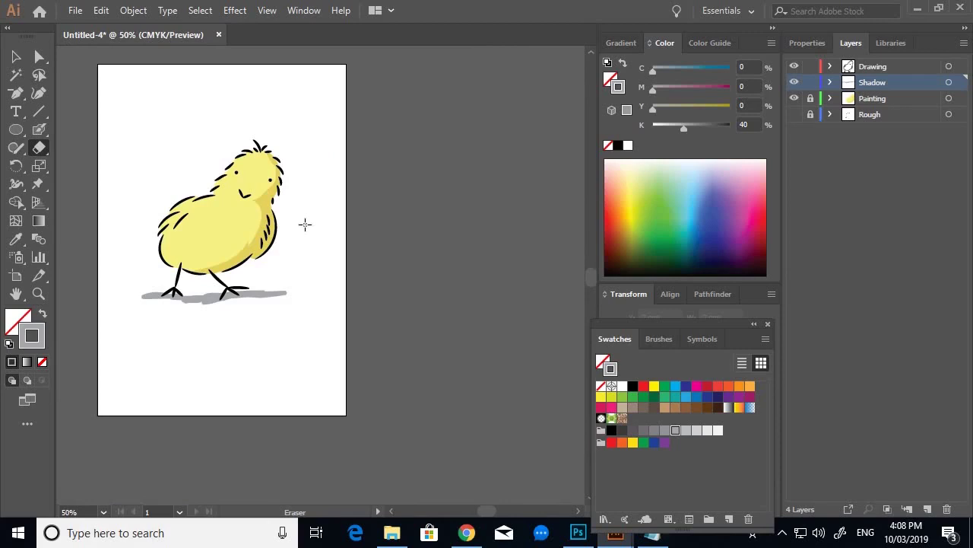
click(77, 13)
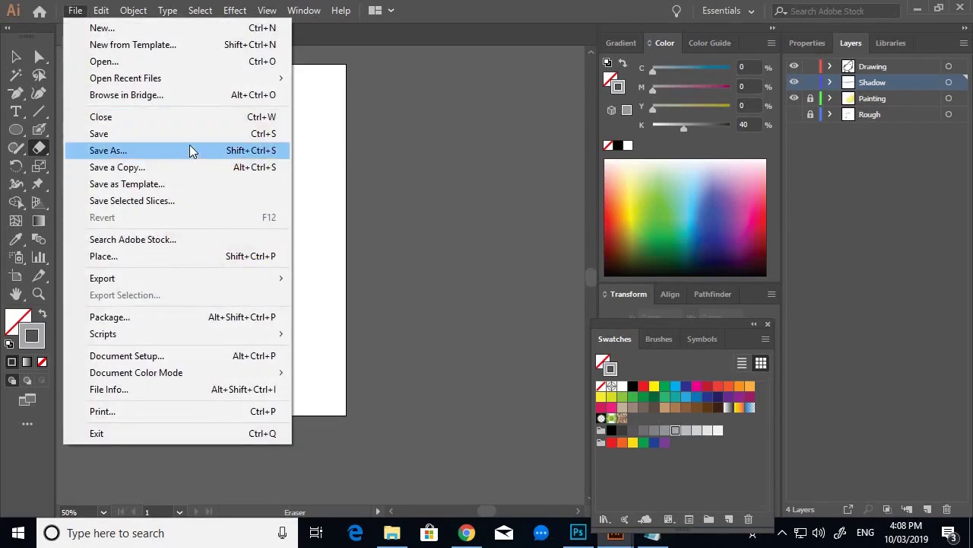
click(221, 257)
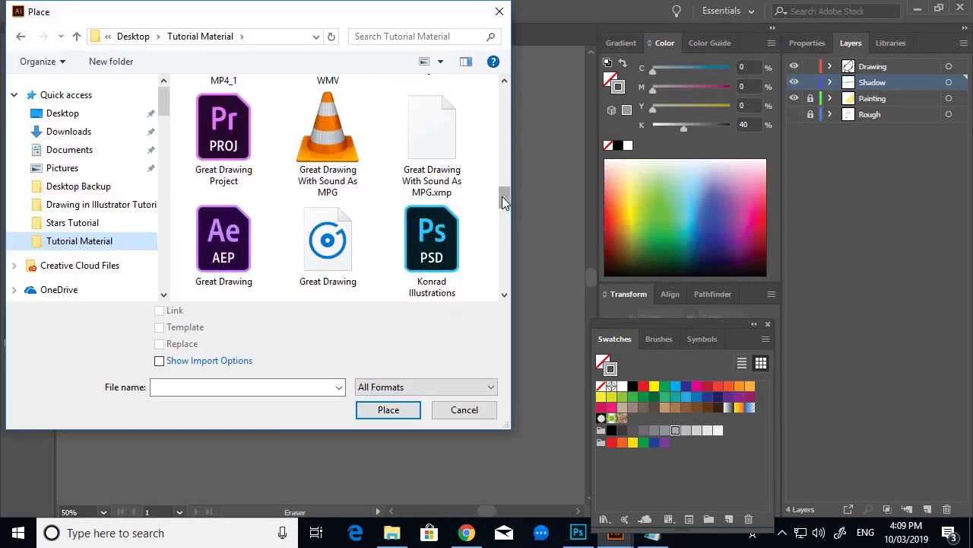
drag(505, 199, 505, 254)
click(433, 112)
double_click(433, 113)
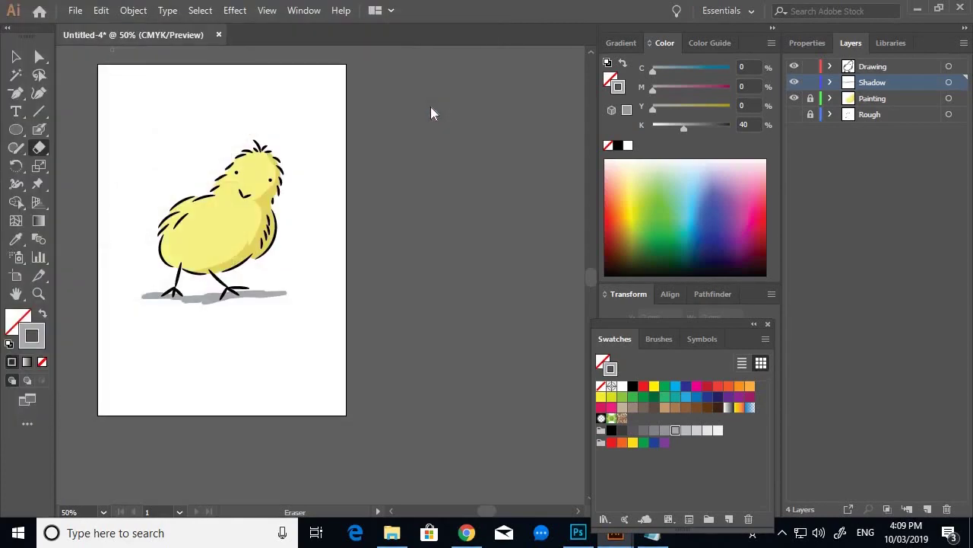
click(362, 155)
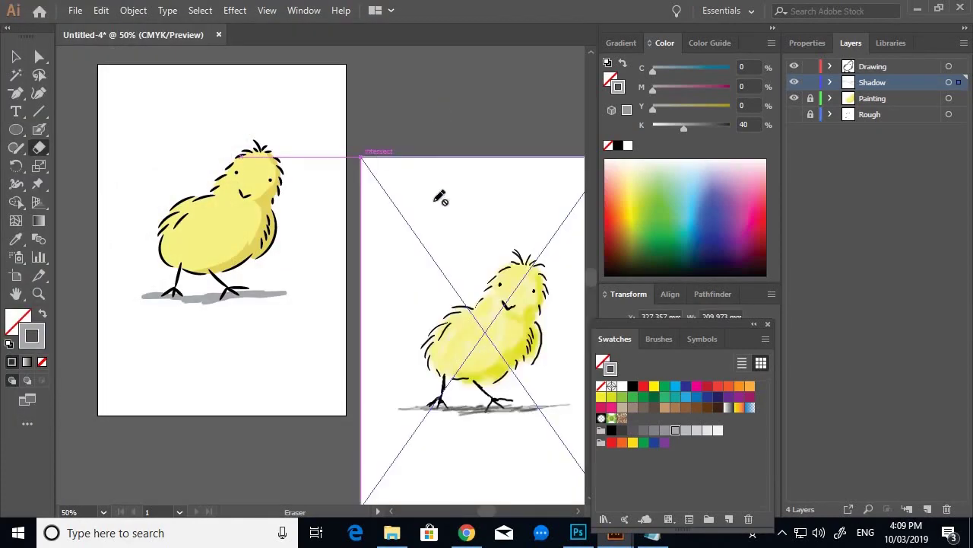
Move the placed chick image up and closer so its chick stands level with the vector chick, and deselect it
click(16, 57)
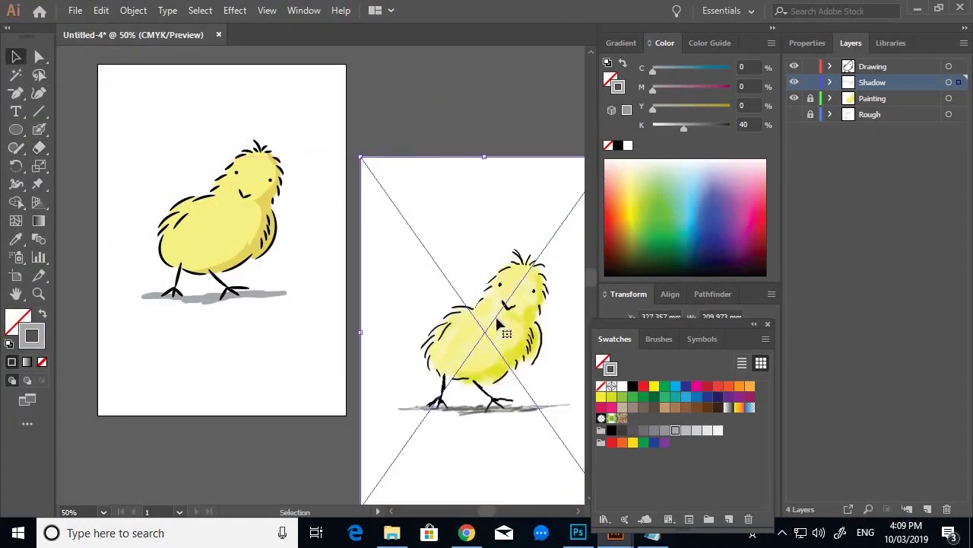
drag(499, 325, 435, 212)
click(369, 446)
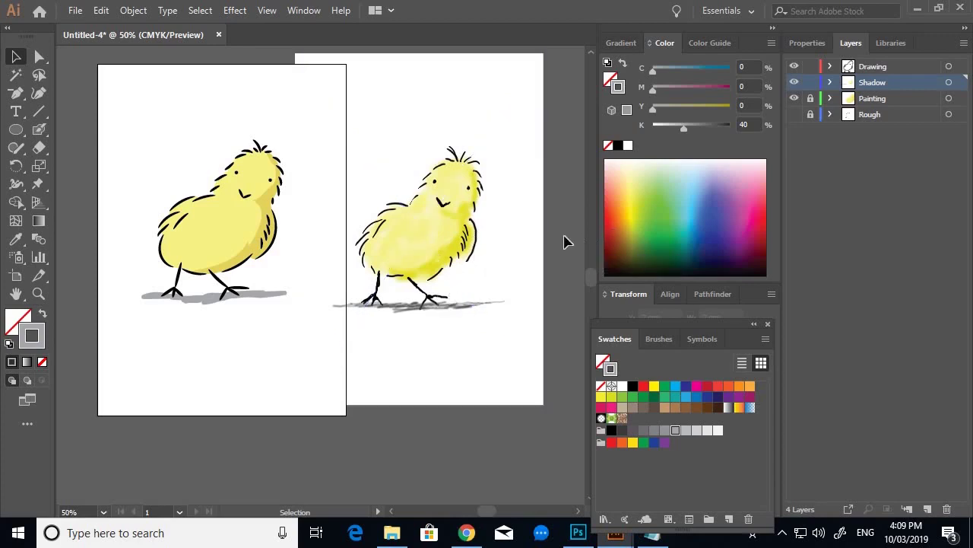
Examine the edges of the wing feather lines and the left eye in the placed raster chick at high magnification
scroll(468, 222, up, 1)
scroll(473, 230, up, 8)
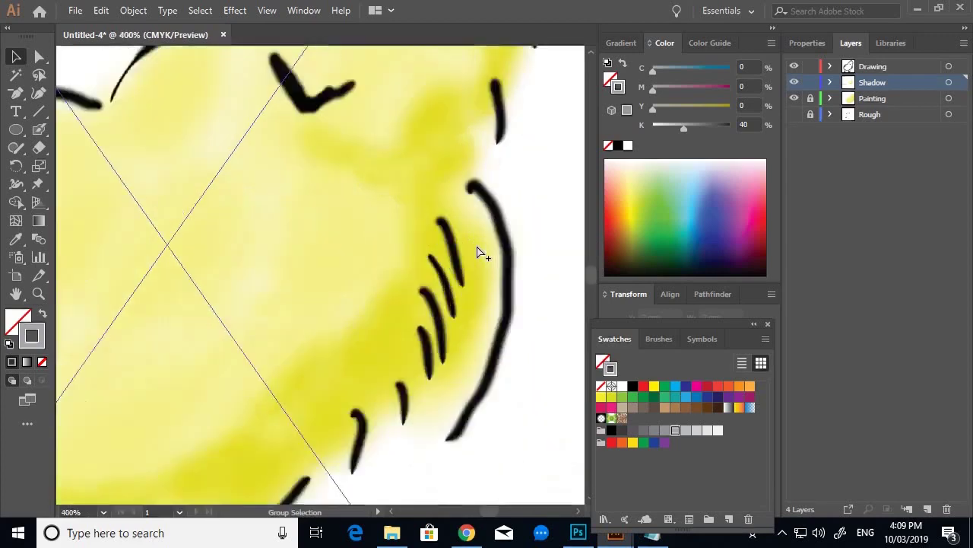
scroll(378, 272, up, 2)
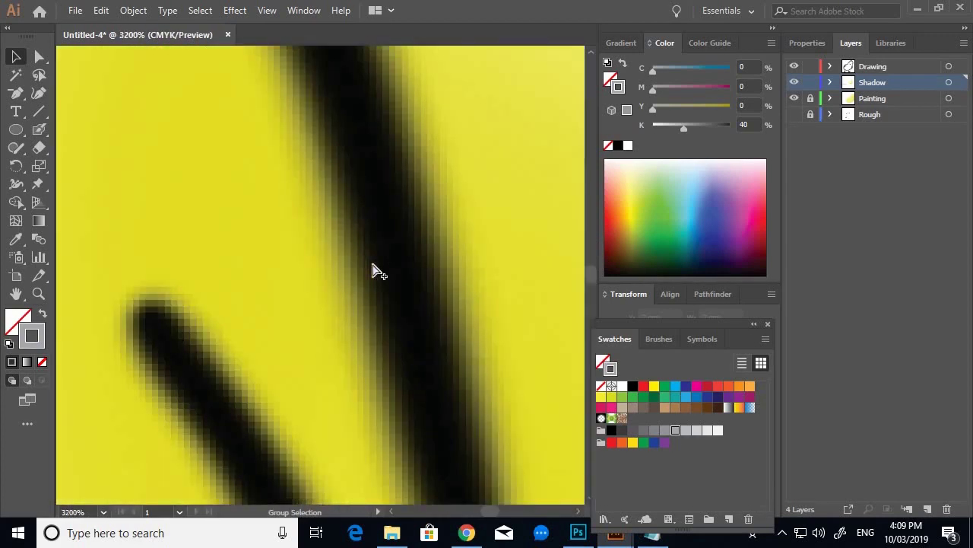
scroll(344, 289, up, 3)
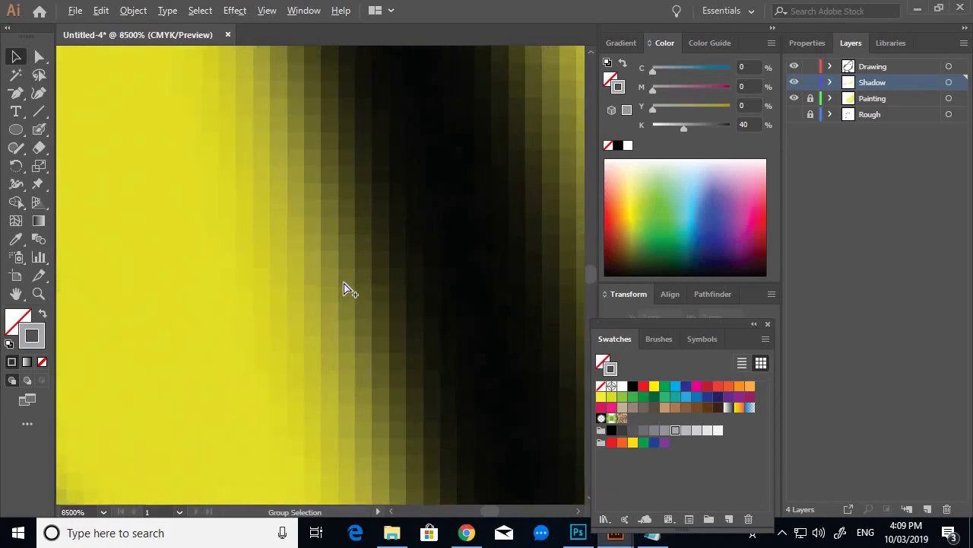
scroll(344, 289, down, 5)
scroll(343, 286, down, 4)
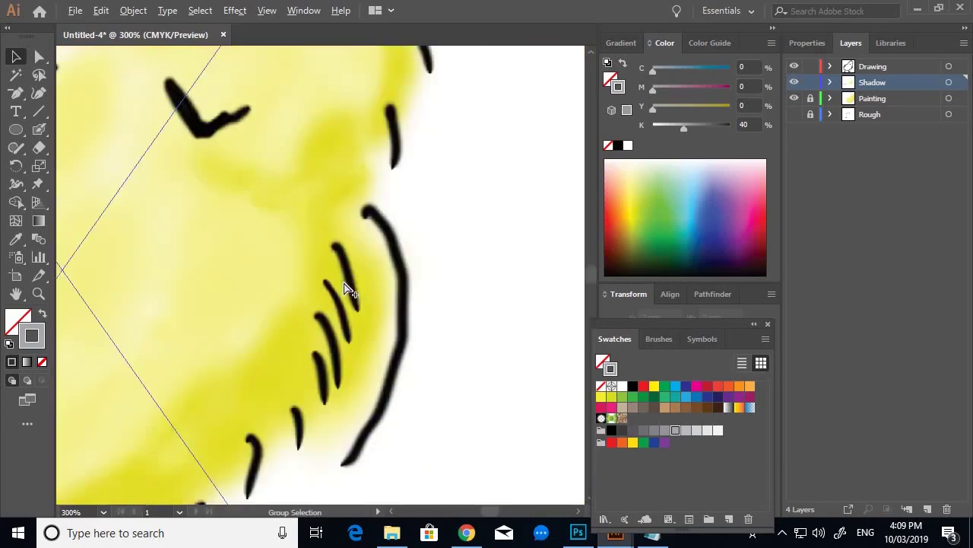
key(space)
drag(248, 155, 359, 362)
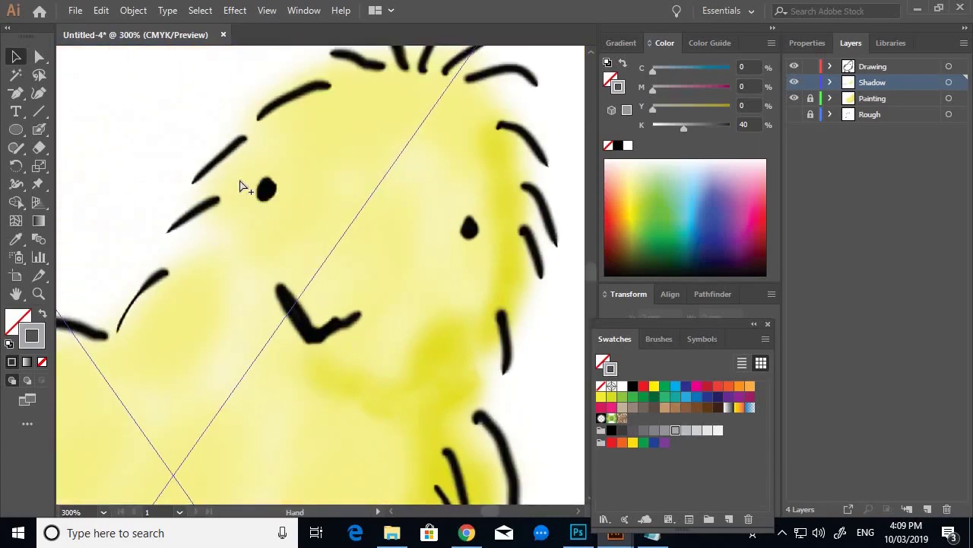
scroll(266, 190, up, 2)
scroll(267, 189, up, 7)
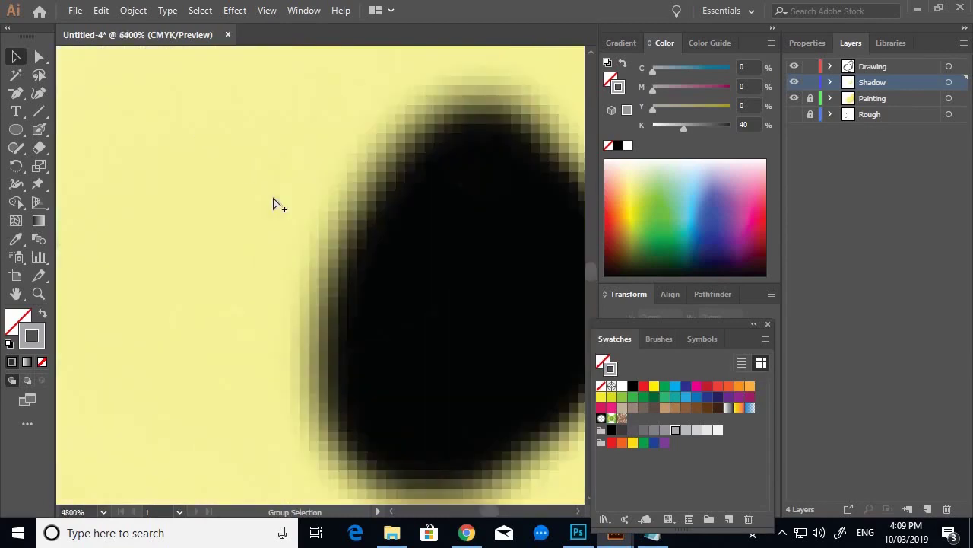
scroll(394, 272, down, 1)
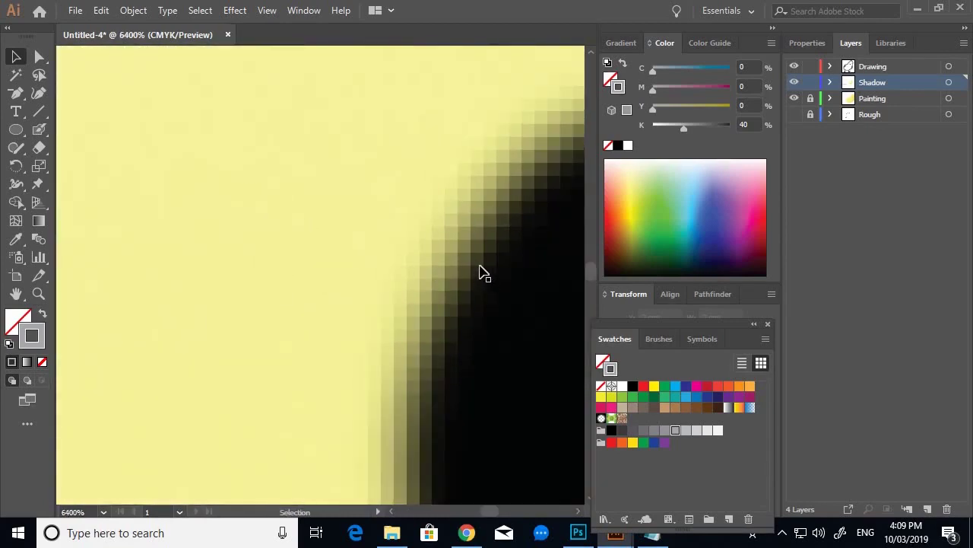
scroll(480, 268, down, 10)
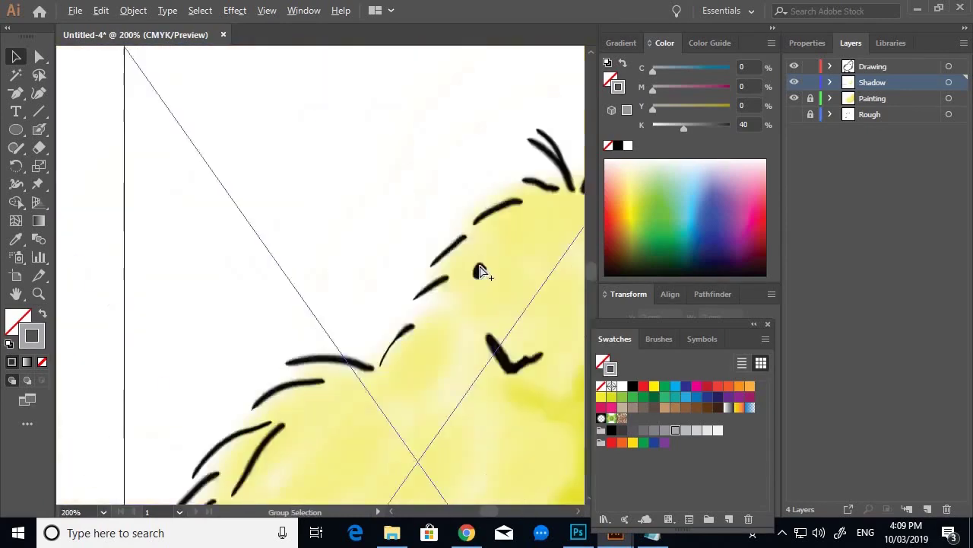
scroll(480, 272, down, 4)
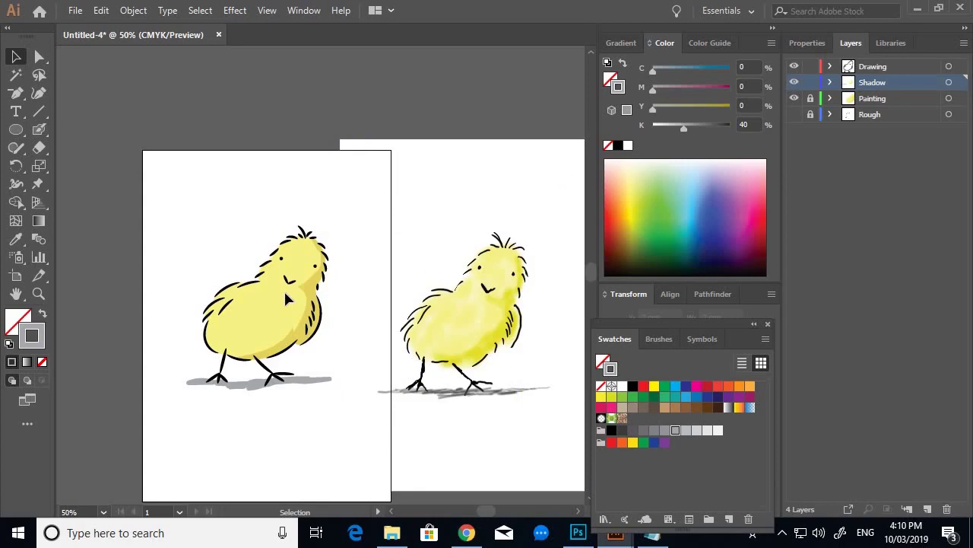
Examine the edge of the vector chick's left eye at very high magnification
scroll(281, 255, up, 3)
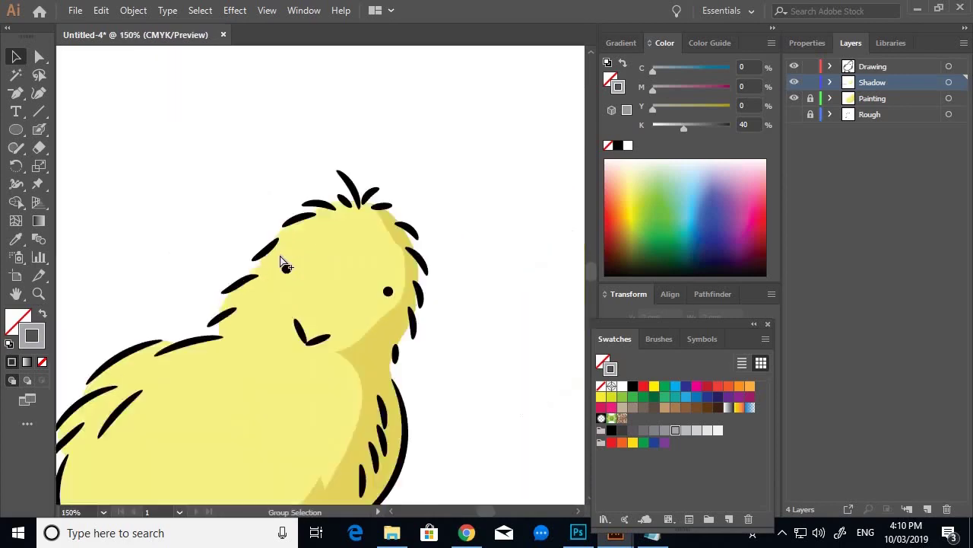
scroll(285, 266, up, 8)
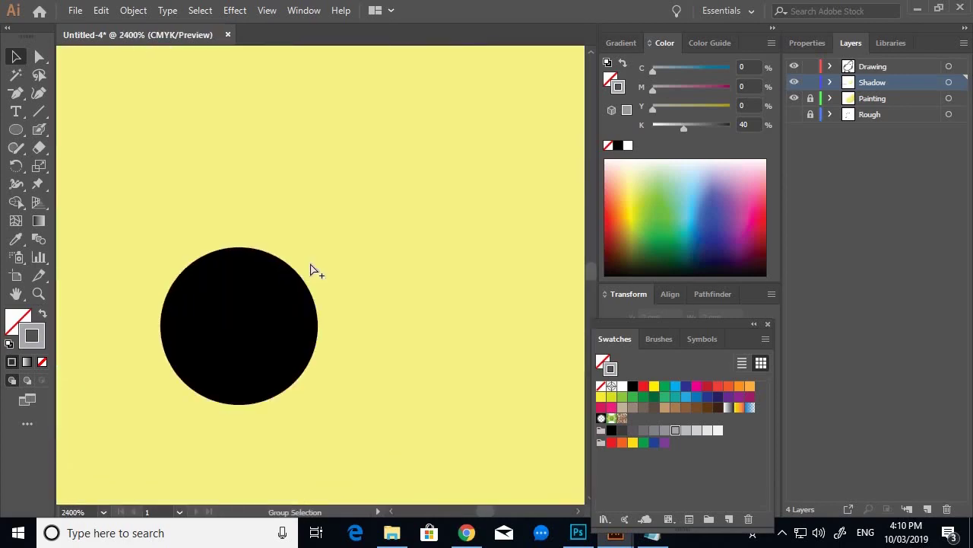
scroll(310, 270, up, 6)
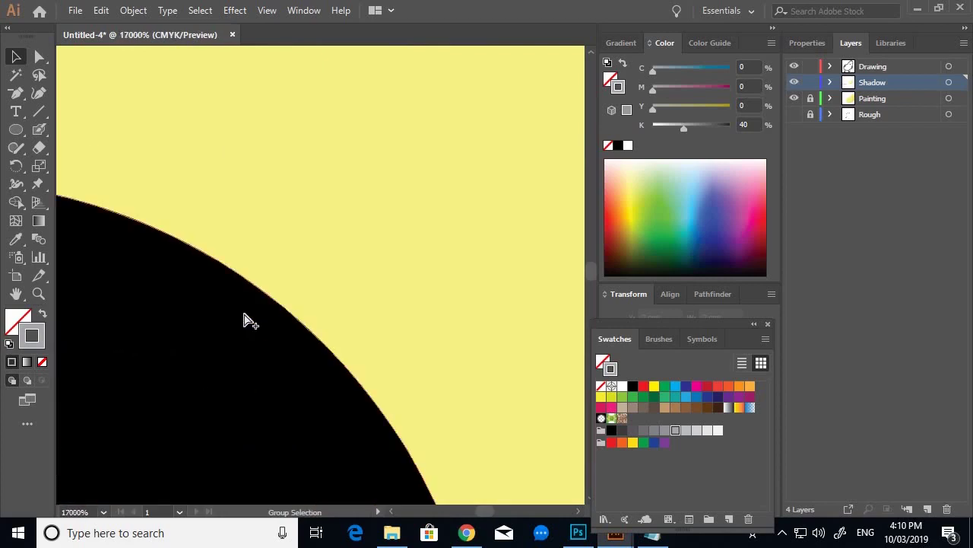
scroll(245, 319, down, 6)
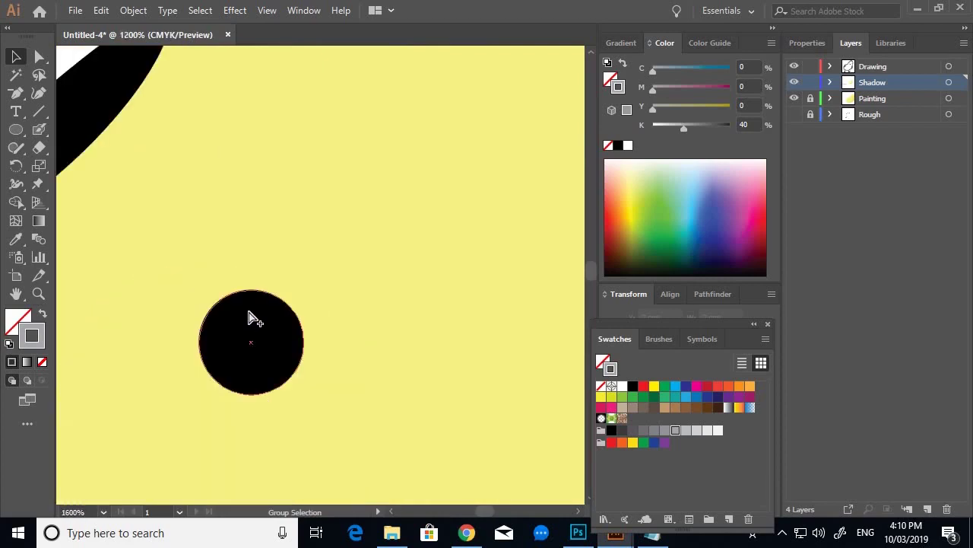
scroll(251, 318, down, 5)
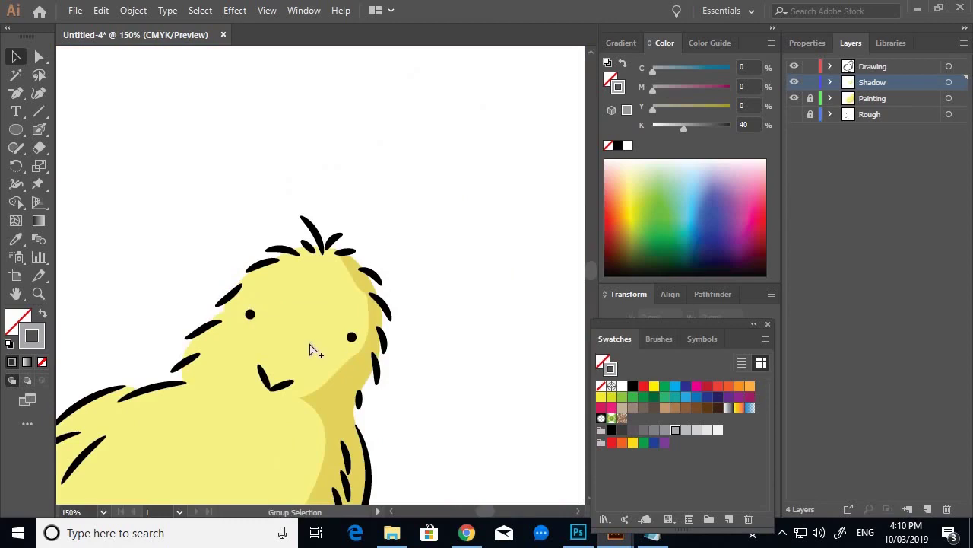
scroll(310, 347, down, 2)
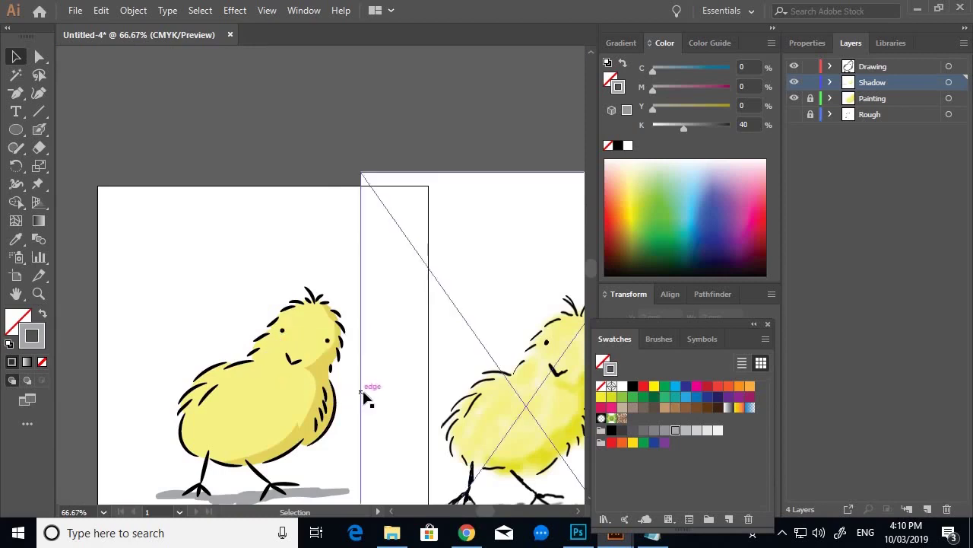
scroll(289, 337, up, 2)
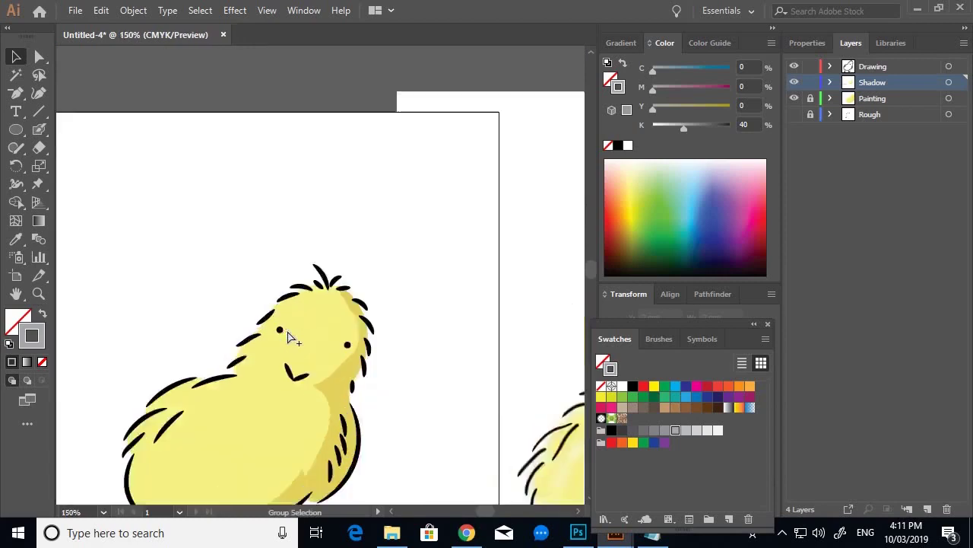
scroll(288, 333, up, 4)
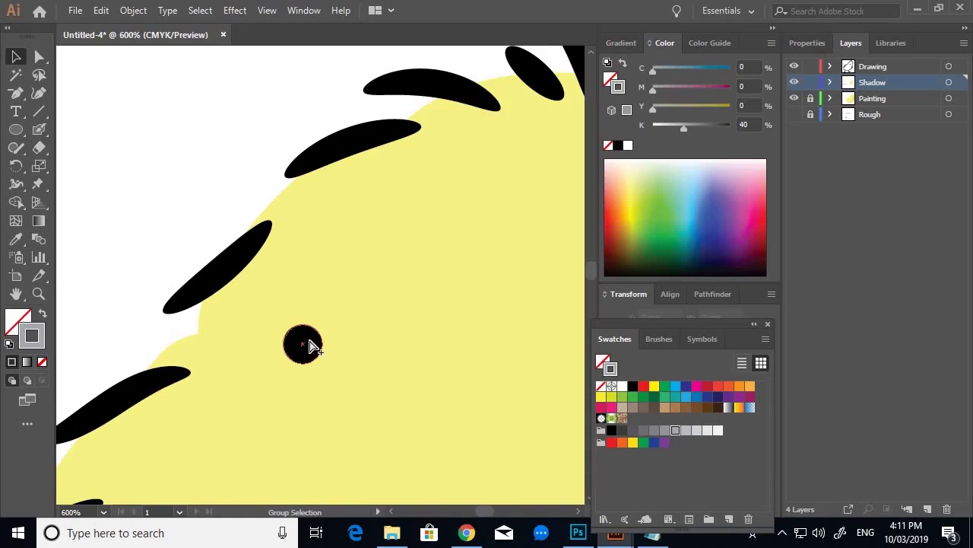
scroll(308, 342, up, 3)
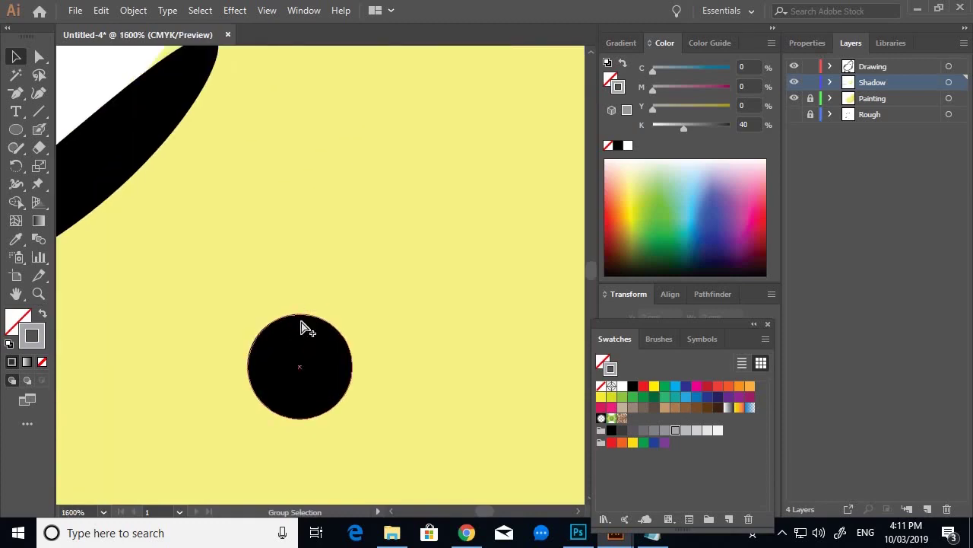
scroll(307, 325, up, 1)
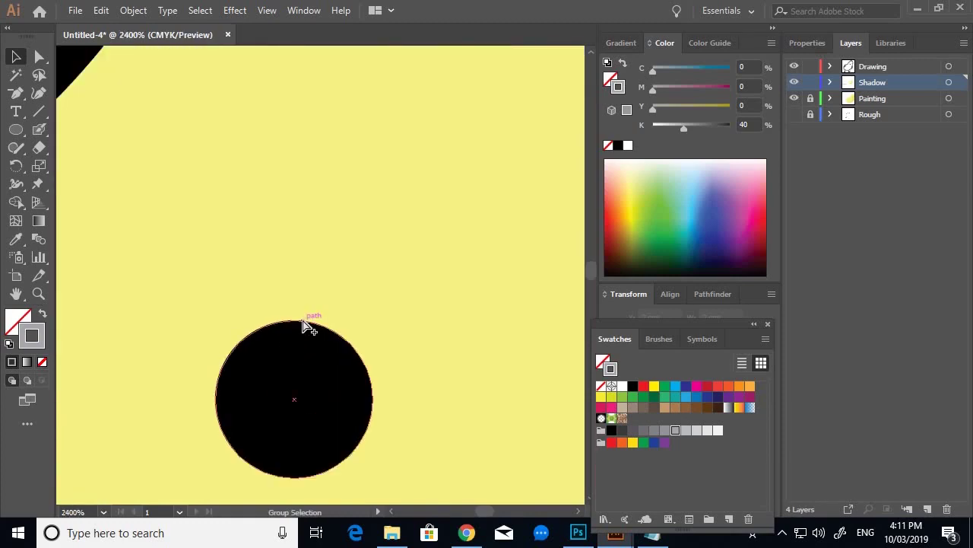
scroll(304, 322, down, 8)
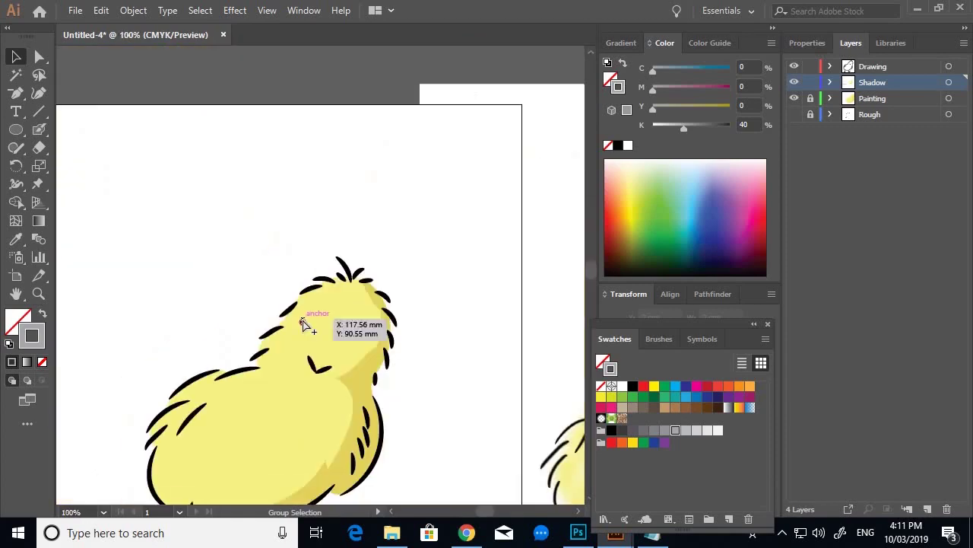
scroll(328, 369, down, 3)
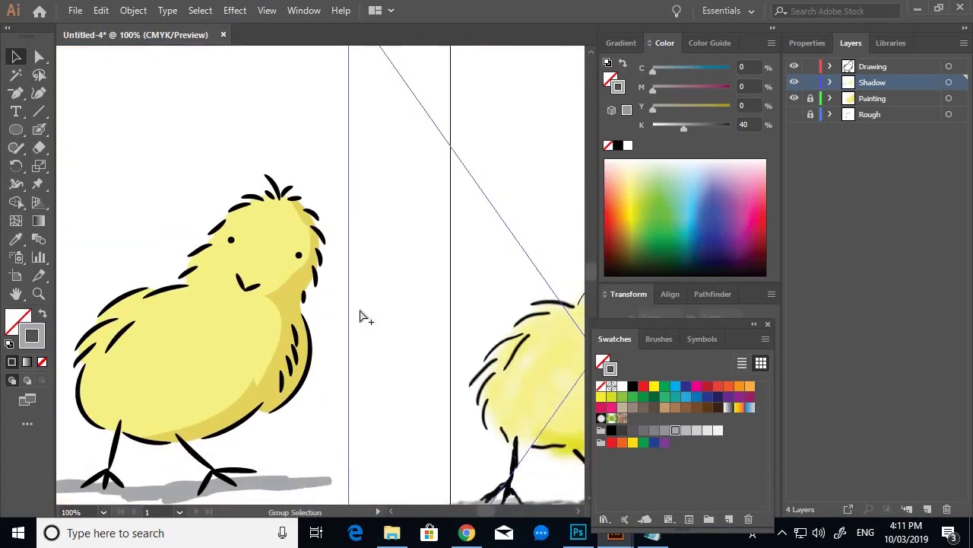
Compare the line work, colouring and ground shadow of the vector chick with those of the placed raster chick
scroll(396, 314, up, 1)
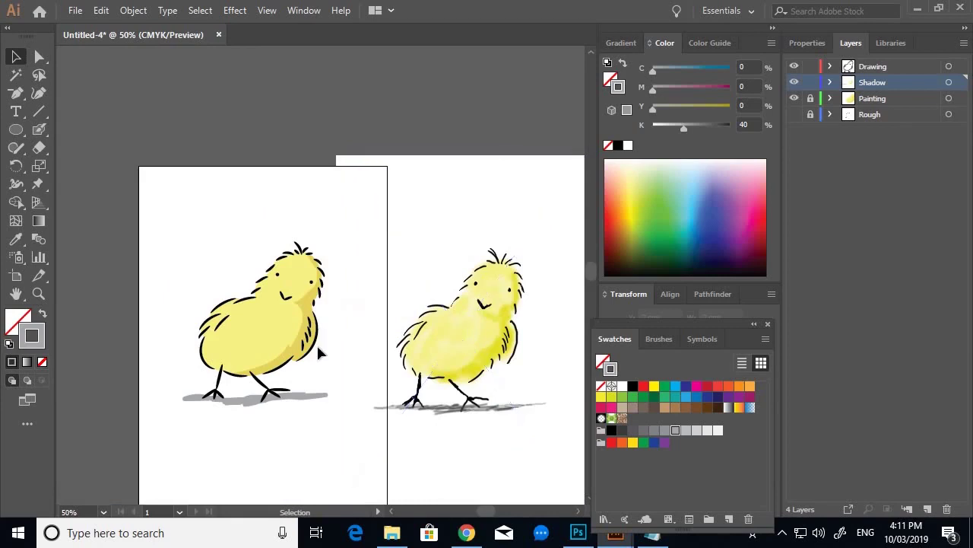
scroll(283, 369, up, 1)
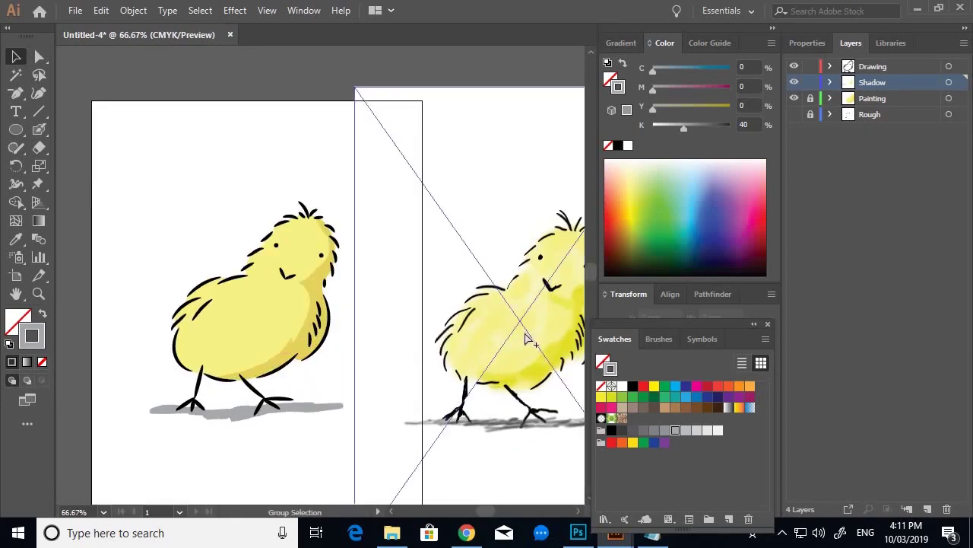
scroll(527, 337, up, 2)
drag(507, 343, 335, 327)
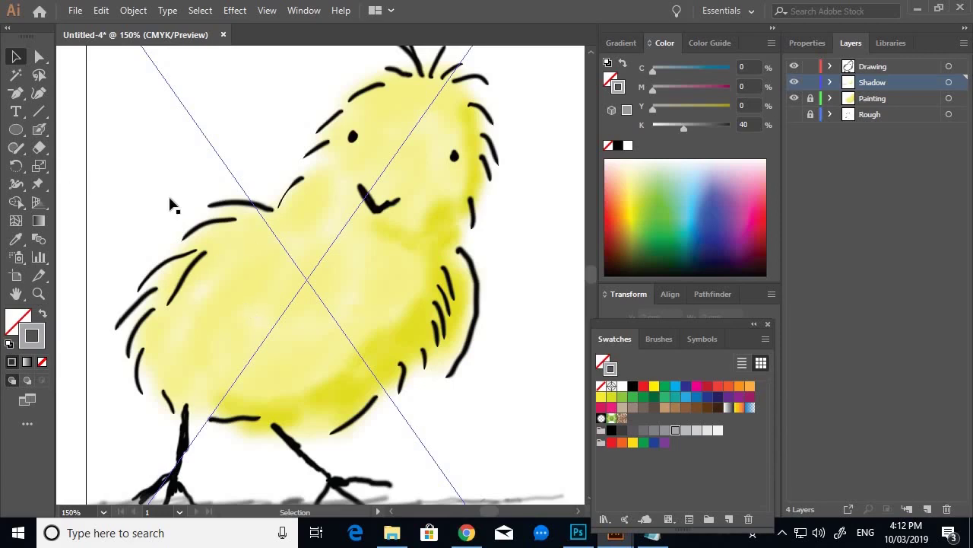
scroll(252, 246, down, 2)
drag(210, 248, 474, 260)
scroll(257, 243, up, 2)
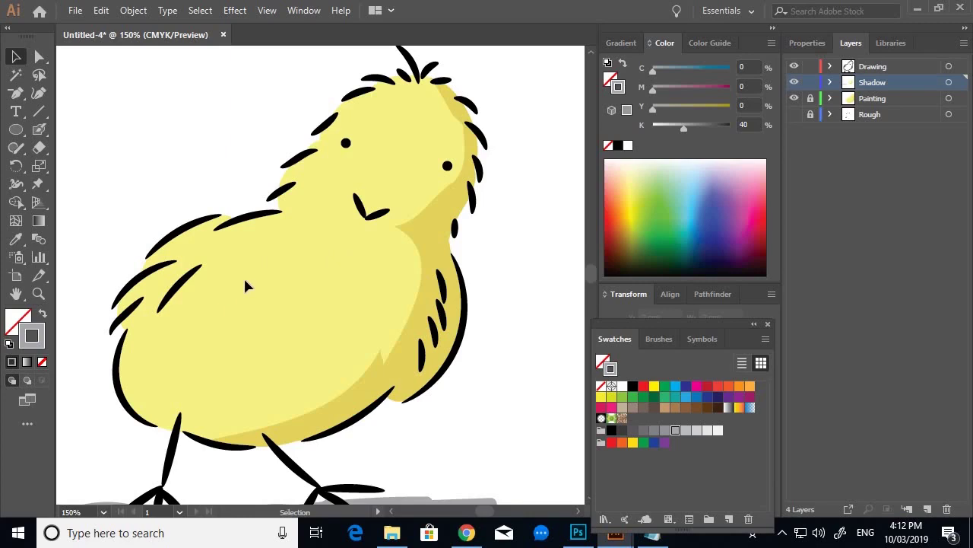
scroll(245, 286, down, 2)
scroll(251, 286, up, 1)
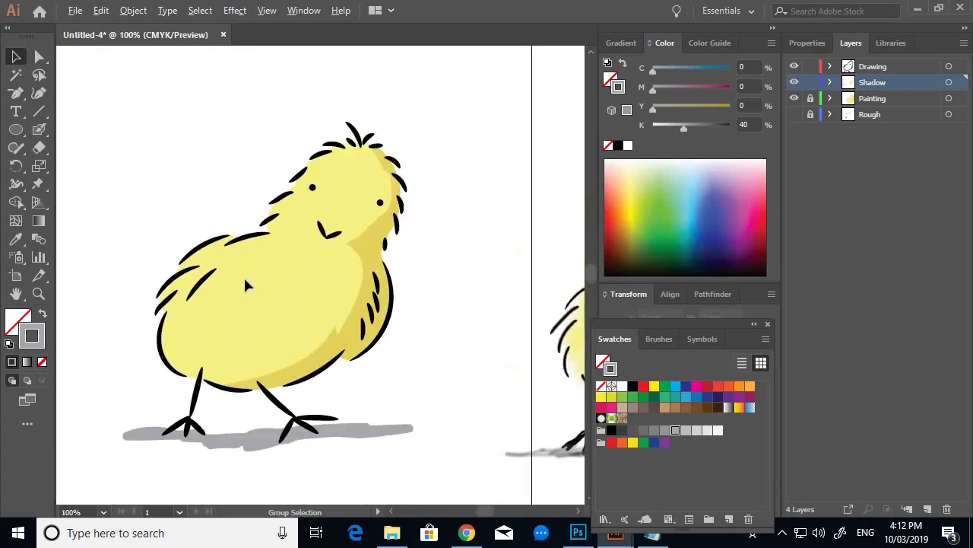
scroll(315, 232, down, 2)
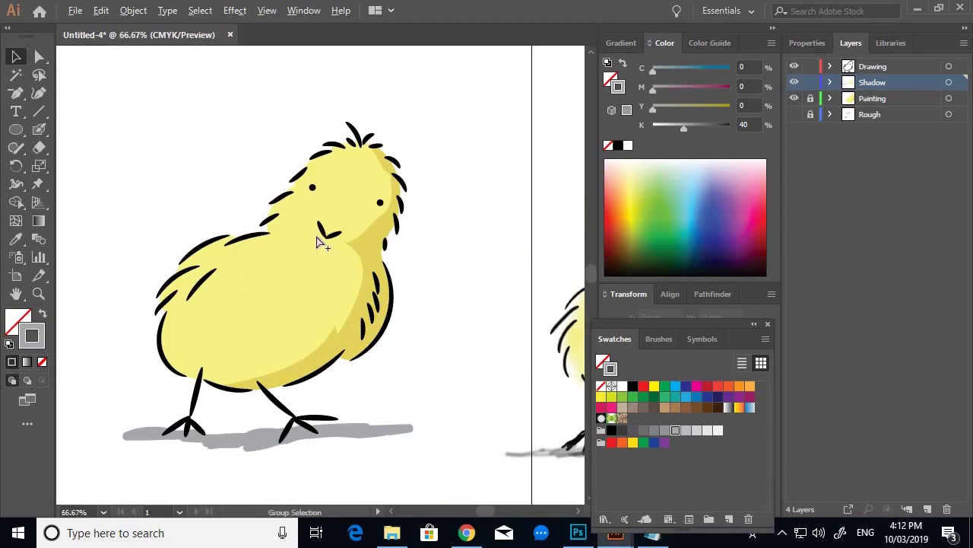
scroll(542, 278, up, 1)
scroll(542, 279, up, 1)
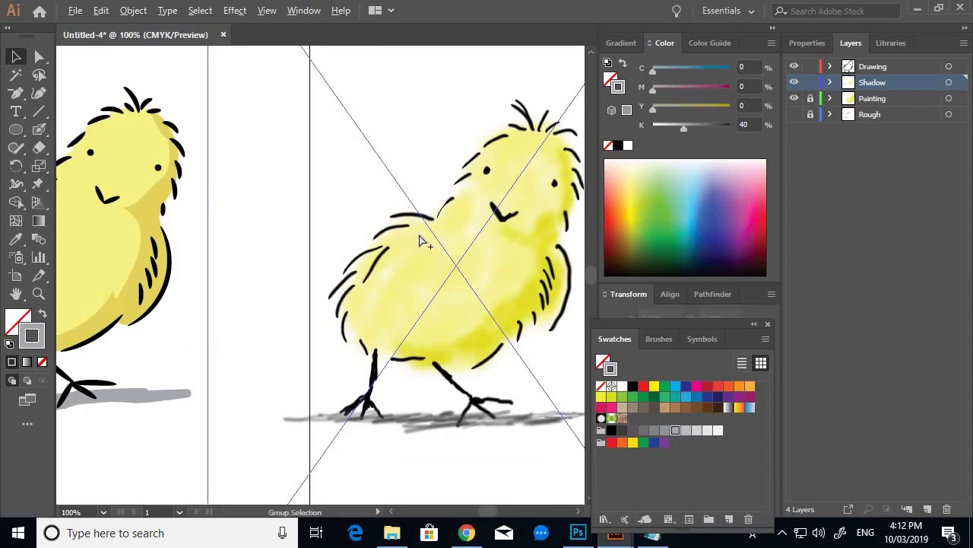
alt+scroll(422, 240, down, 1)
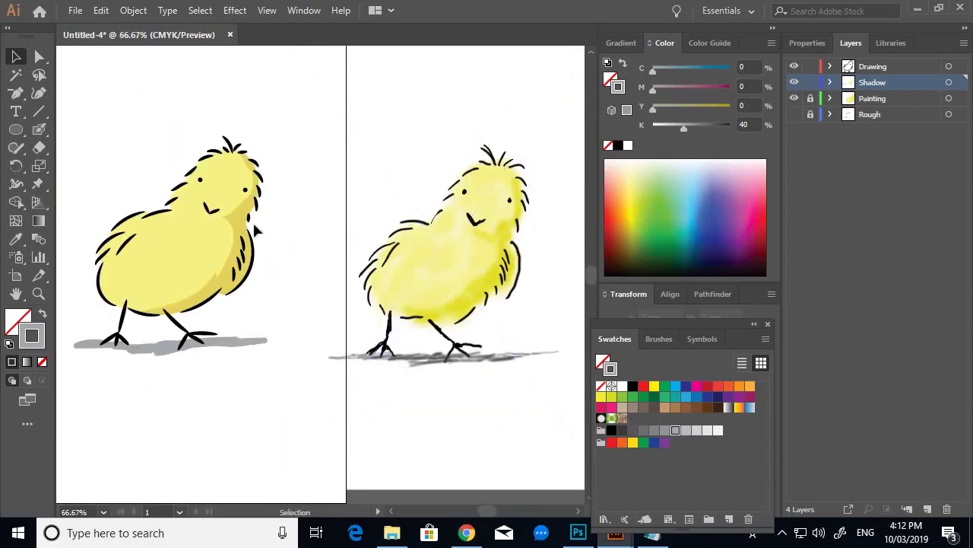